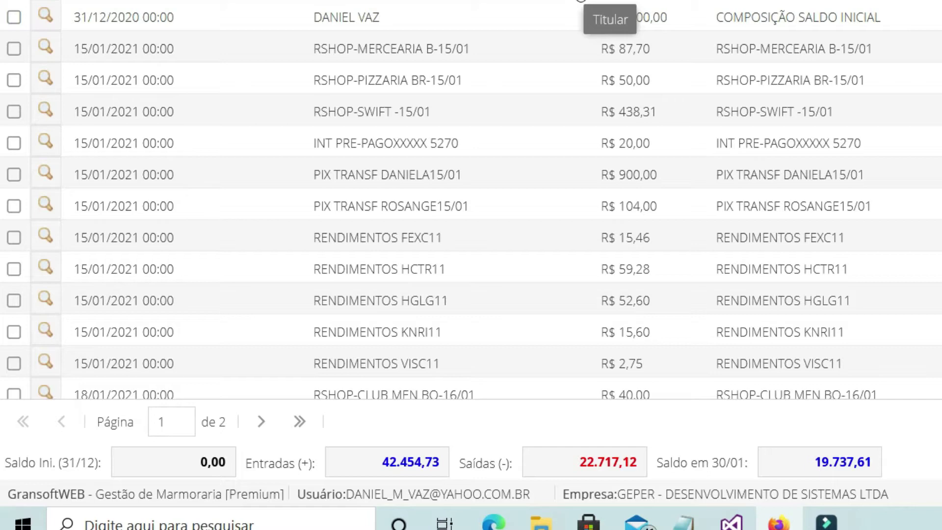
- Add the Conta Contábil column to the movements list and open the capital-account dropdown
left_click(478, 393)
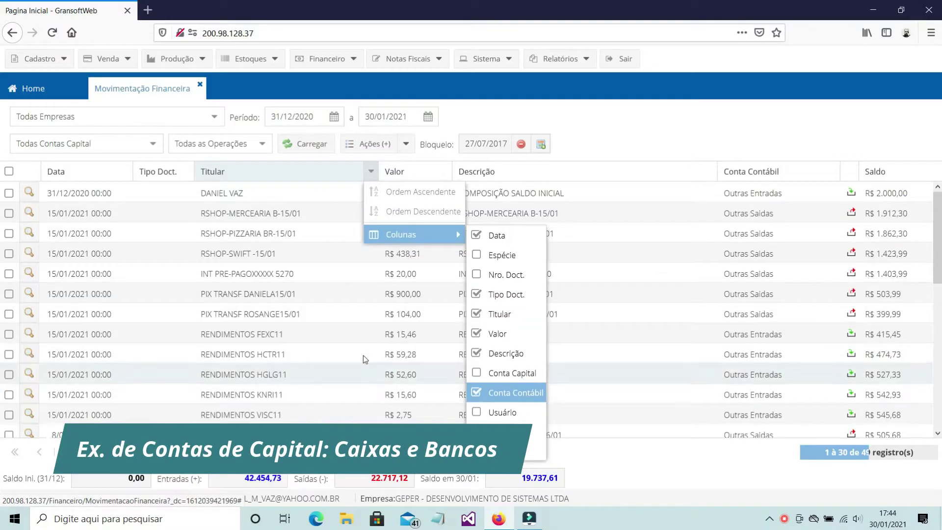
left_click(340, 347)
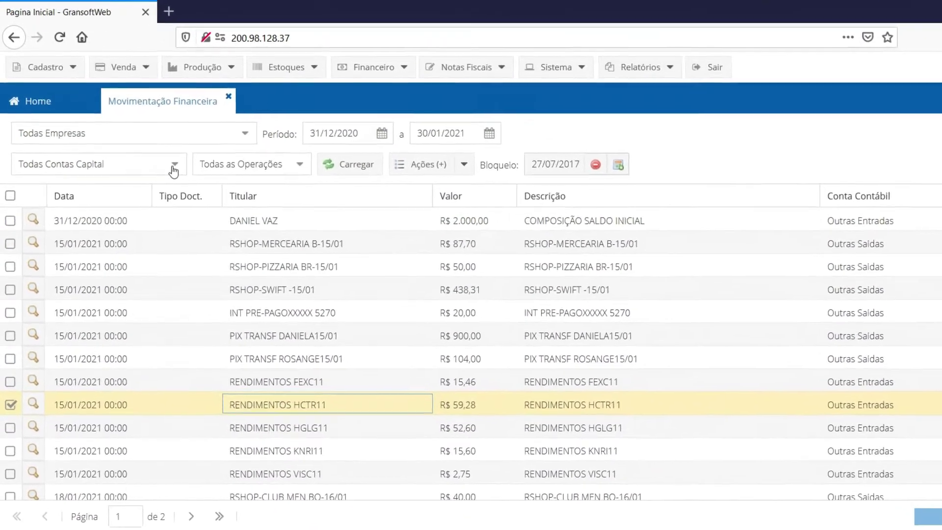
left_click(153, 146)
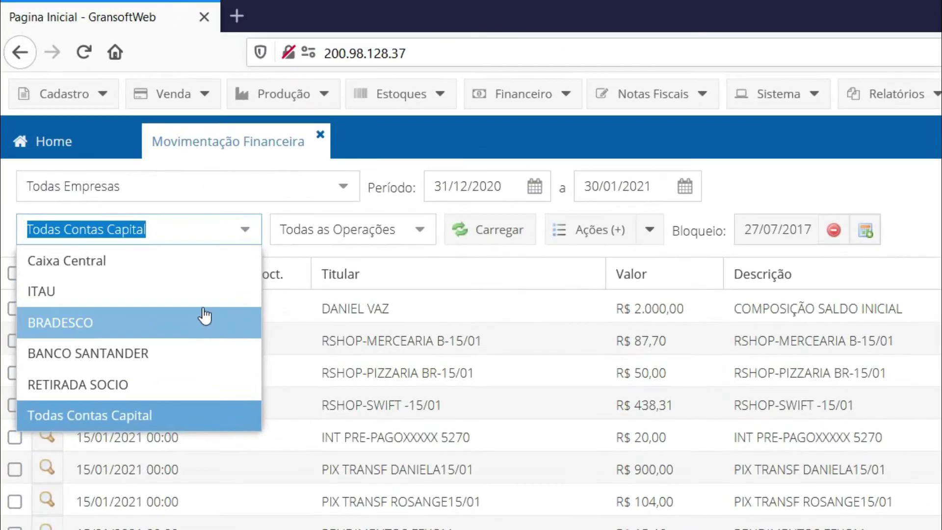
- Filter and reload the movements for ITAU, then switch the capital-account filter to BRADESCO
left_click(202, 300)
left_click(481, 243)
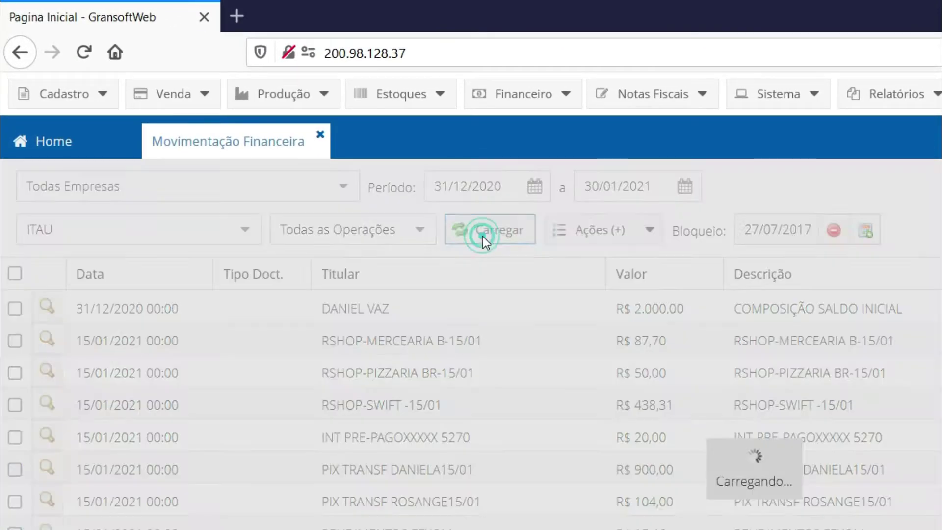
left_click(245, 229)
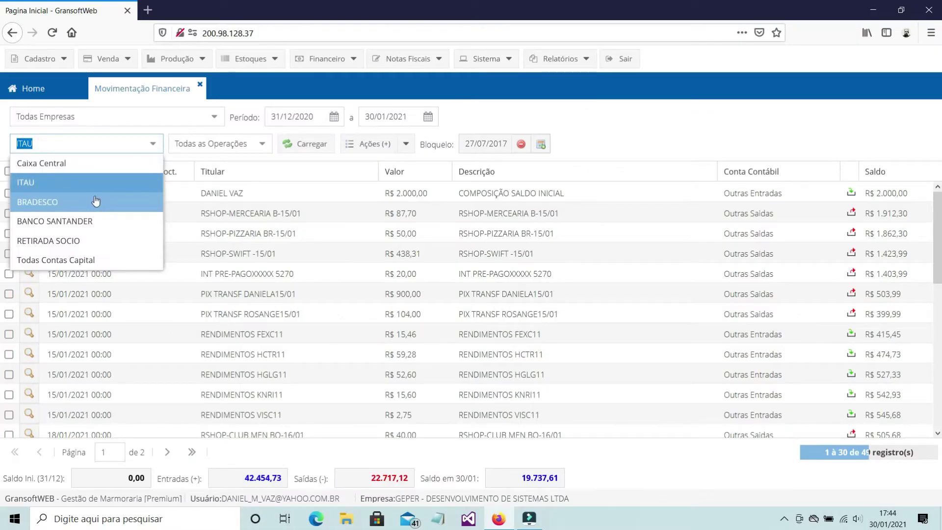
left_click(97, 202)
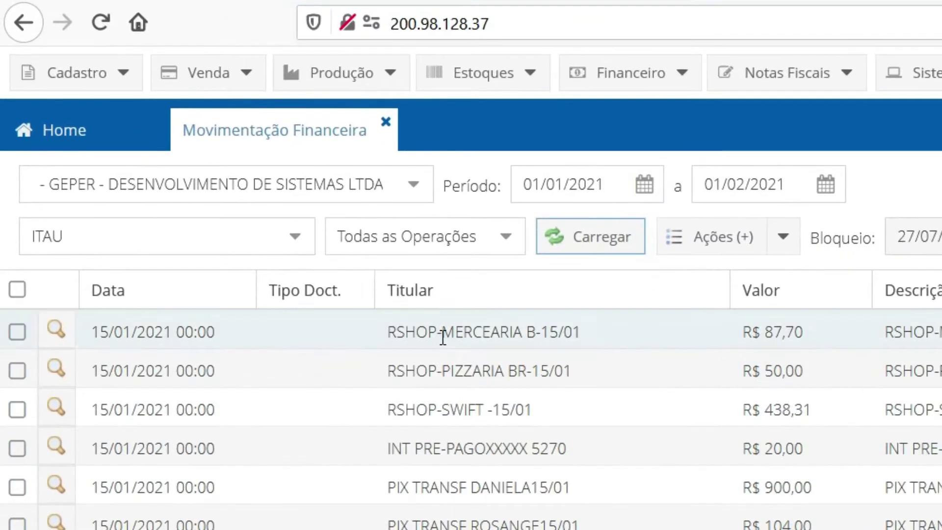
left_click(295, 237)
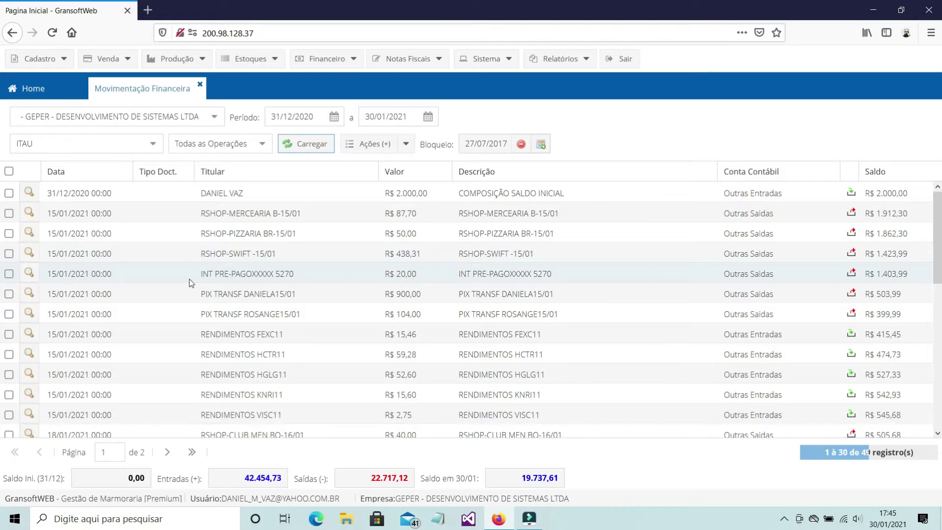
- Start a new financial entry on ITAU and choose its operation type
left_click(405, 143)
left_click(409, 164)
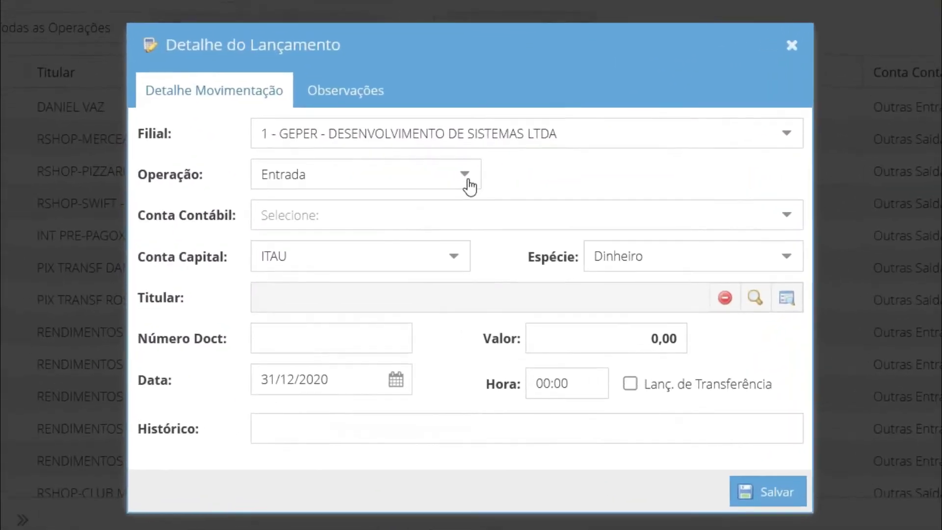
left_click(468, 236)
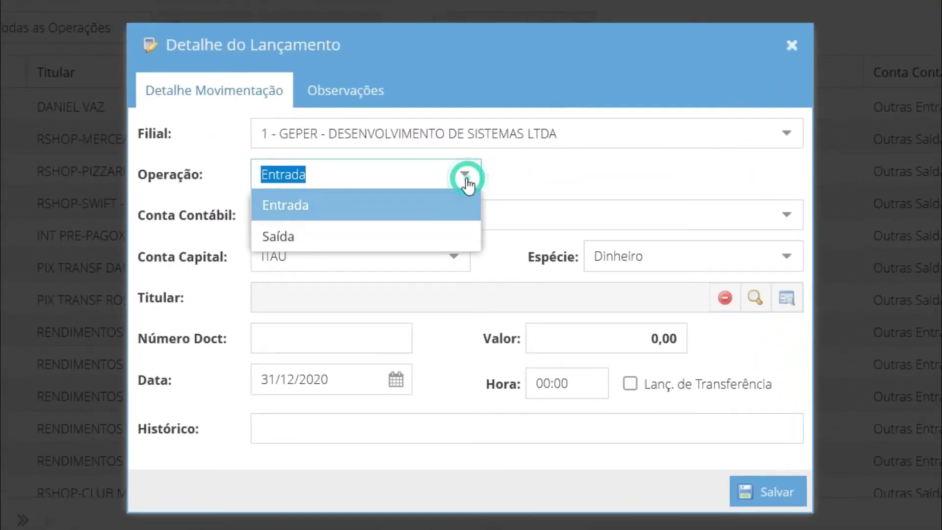
left_click(412, 210)
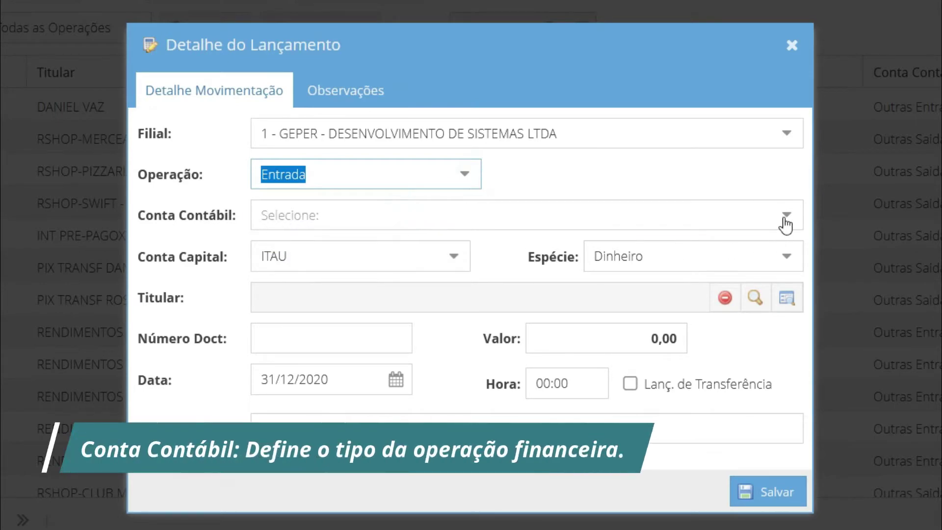
- Search the accounting accounts for 'tarifa' and pick 1182 - TARIFAS BANCÁRIAS
left_click(785, 218)
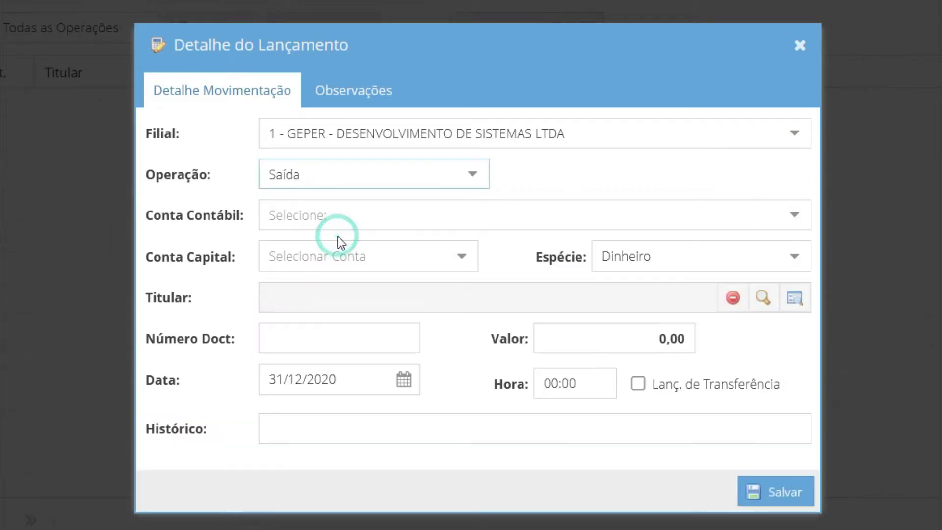
left_click(344, 213)
type("tarifa")
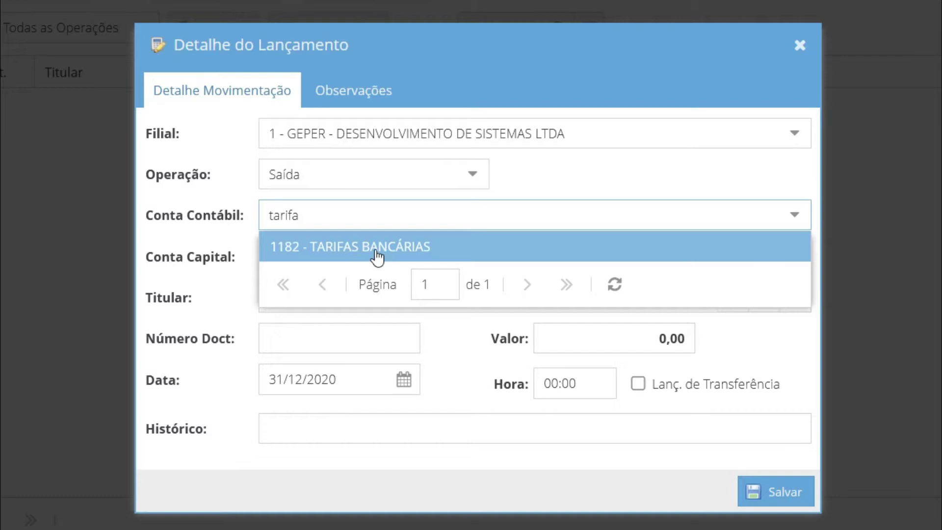
left_click(317, 149)
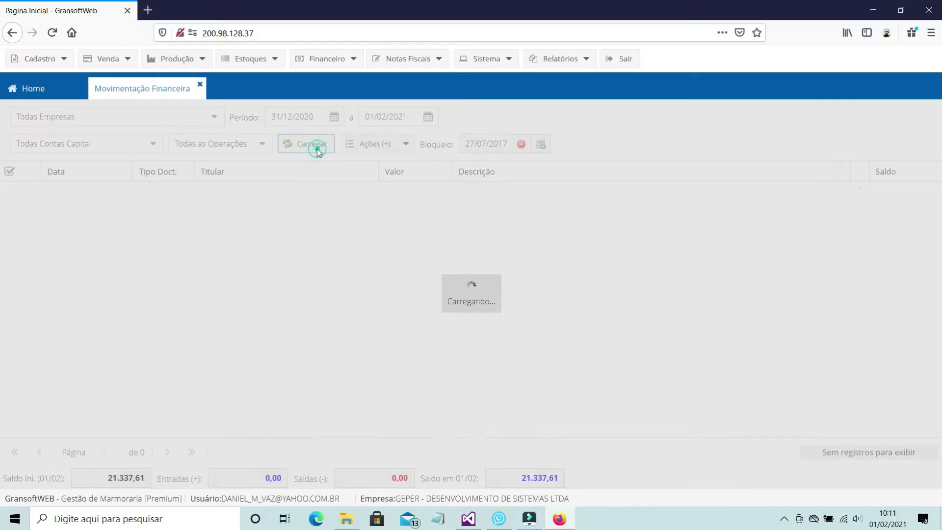
left_click(540, 266)
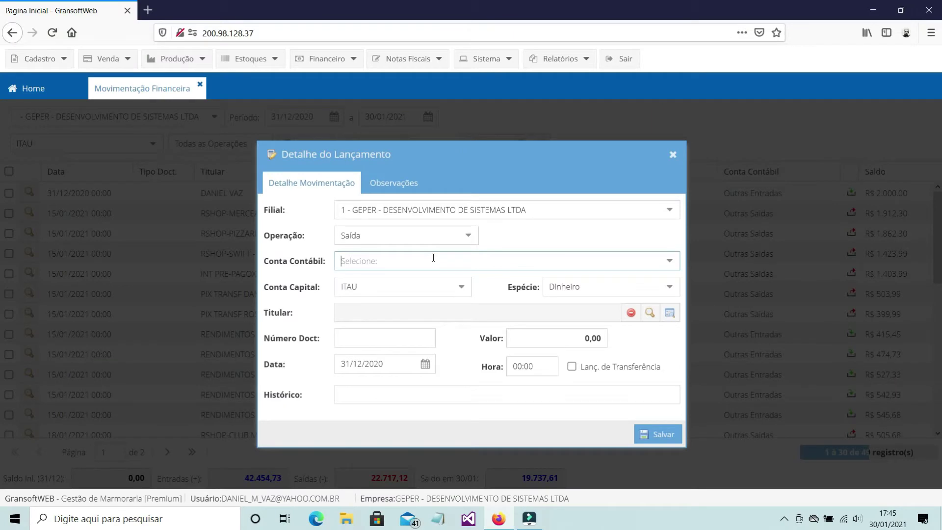
- Fill the entry with account 115 - Pagamento Fornecedores, document 333 and amount 400,00
type("pagamen")
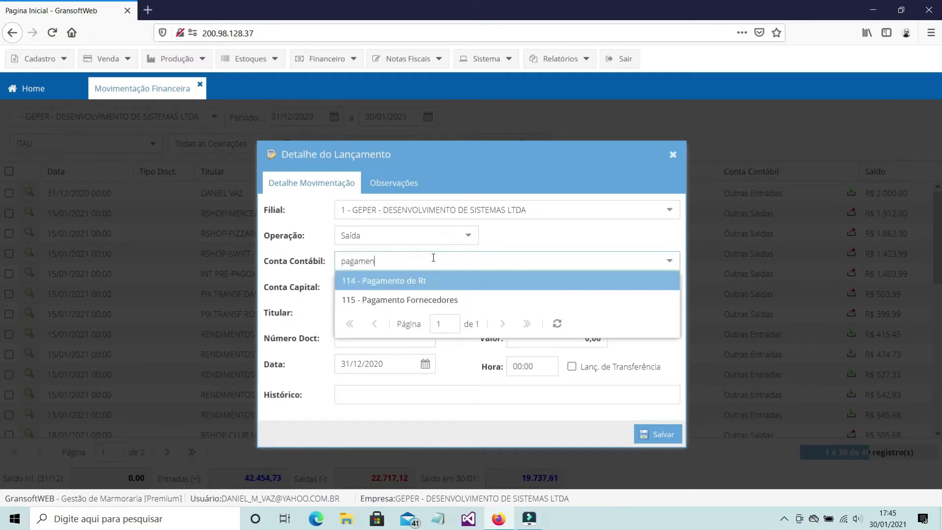
left_click(451, 300)
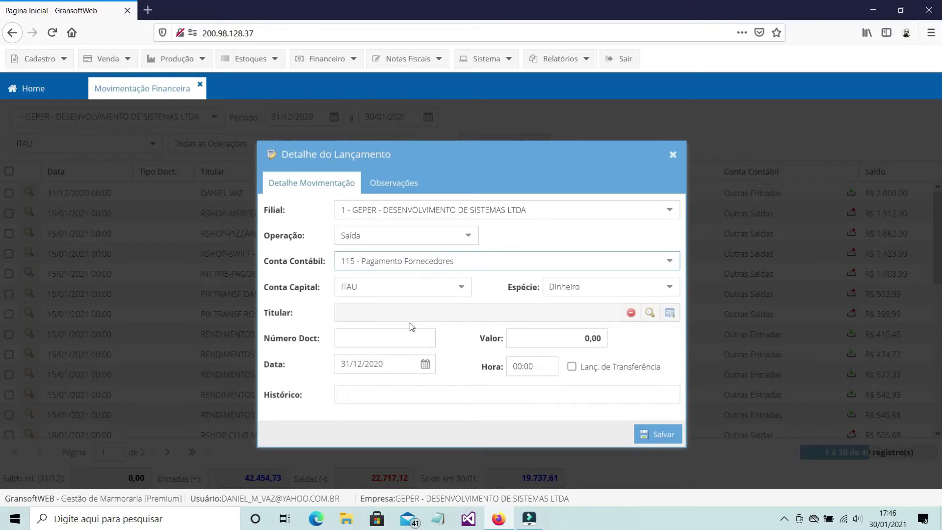
left_click(378, 337)
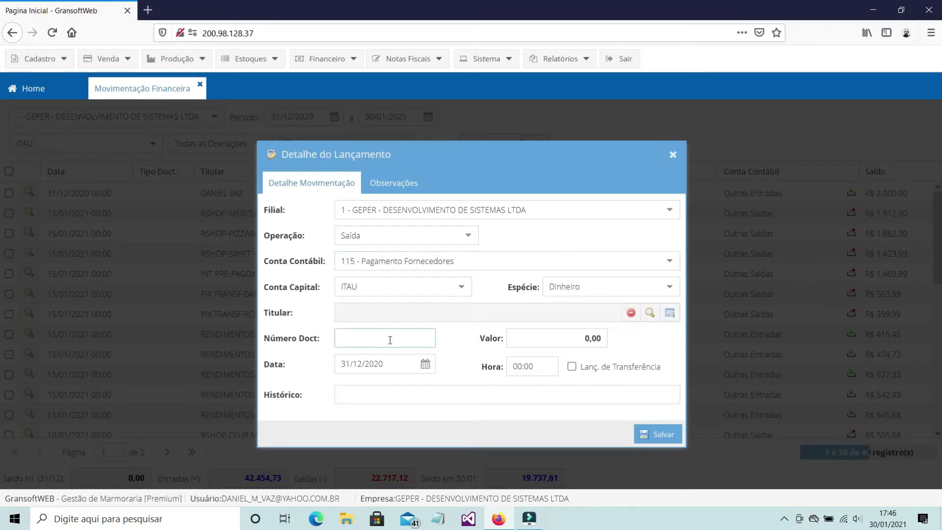
type("333")
left_click(545, 339)
type("40000")
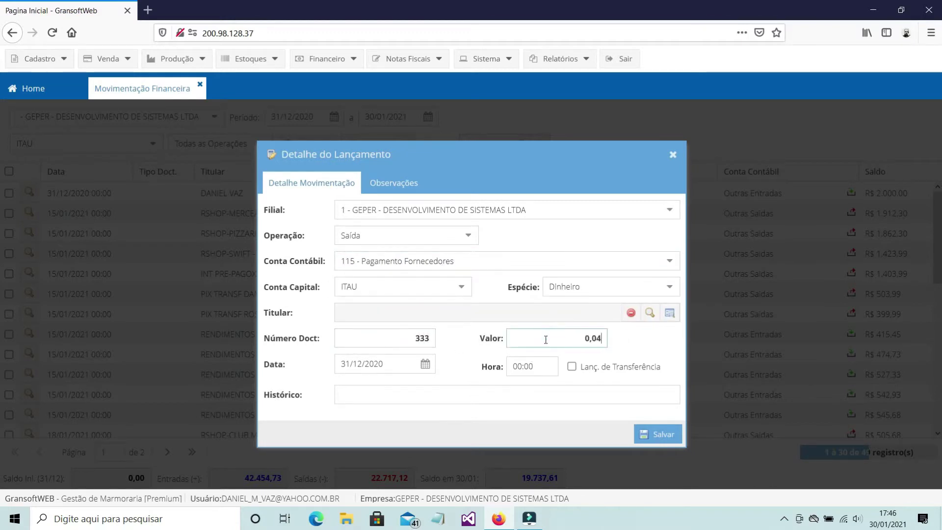
key("Tab")
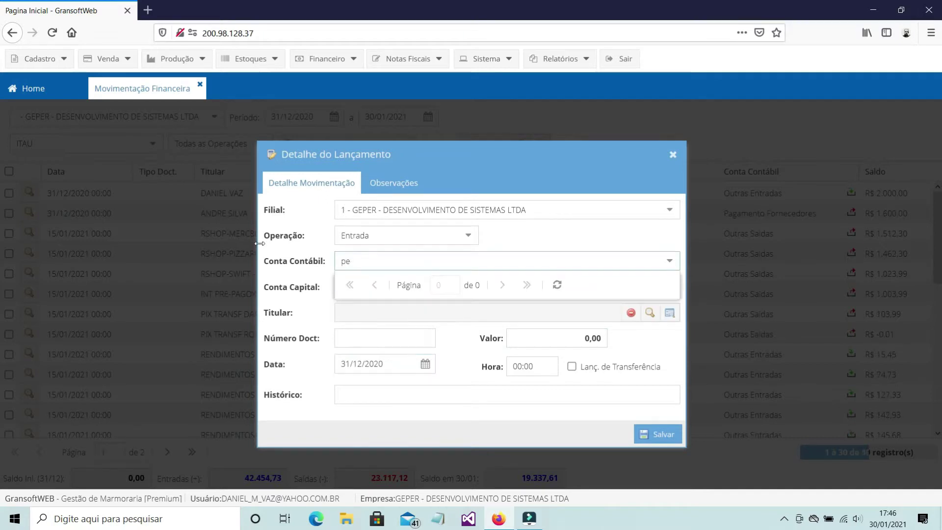
- Start typing an account search for the next entry
type("ed")
key("BackSpace")
key("BackSpace")
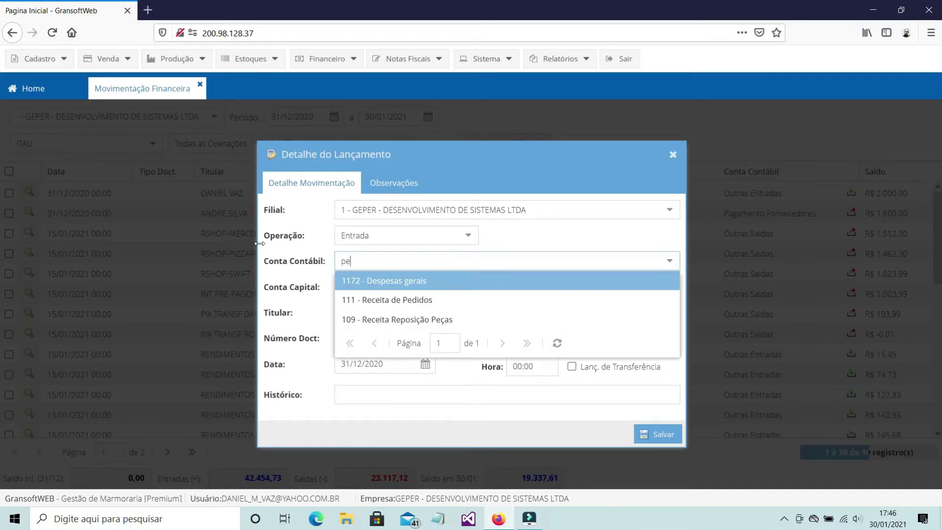
type("di")
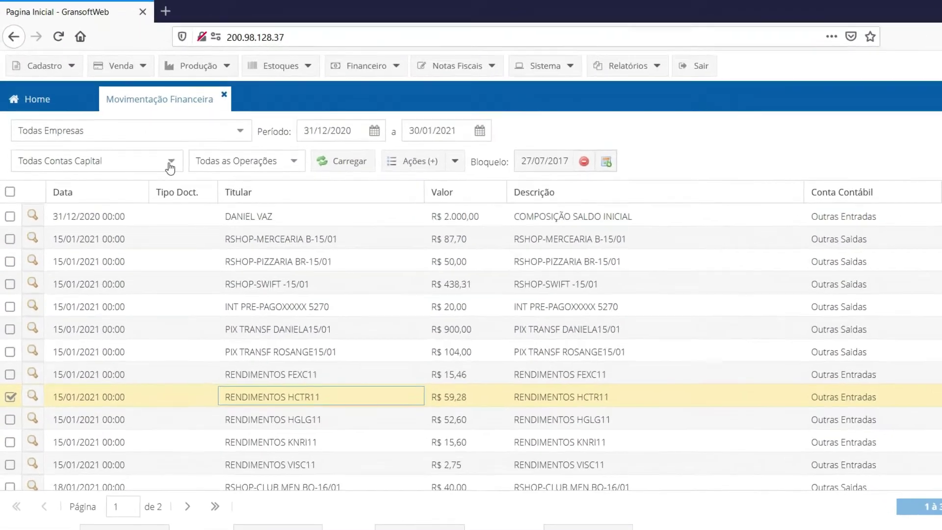
- Load the movements for the BRADESCO capital account
left_click(152, 143)
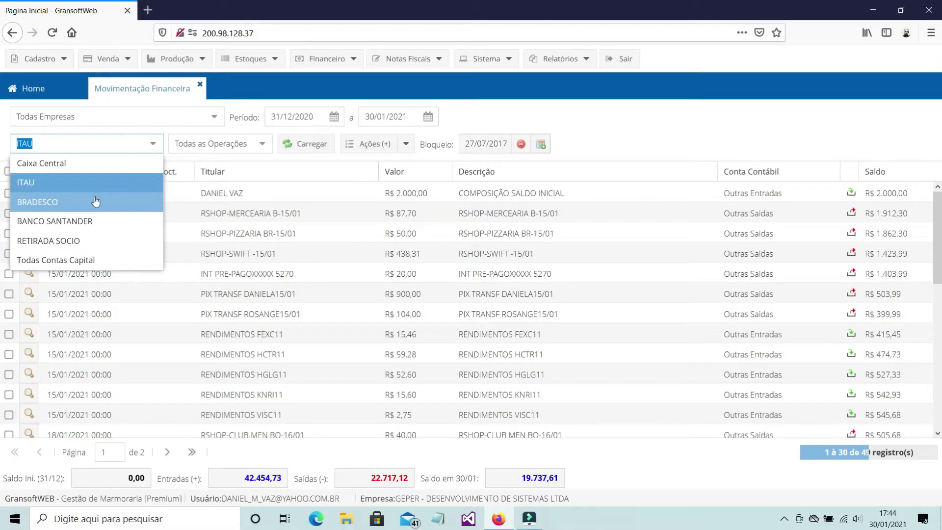
left_click(95, 201)
left_click(305, 144)
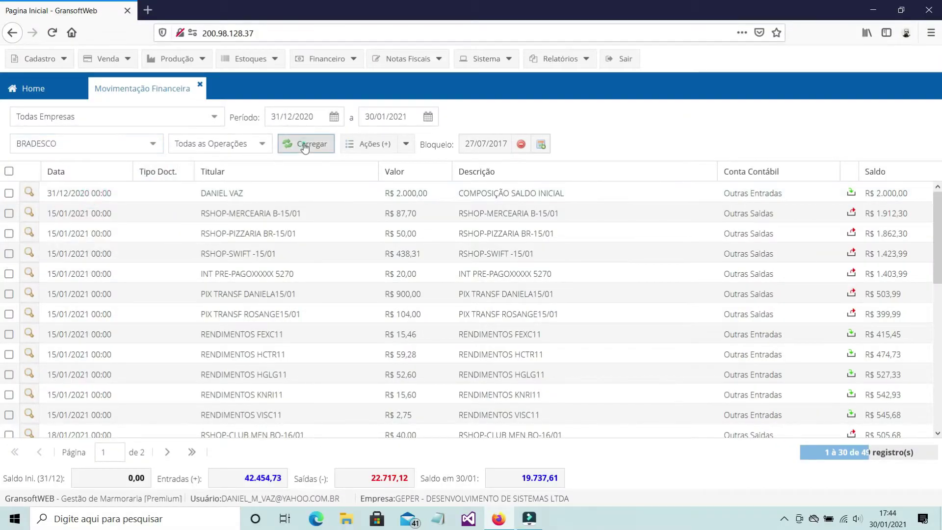
- Load the ITAU movements for company GEPER
left_click(214, 117)
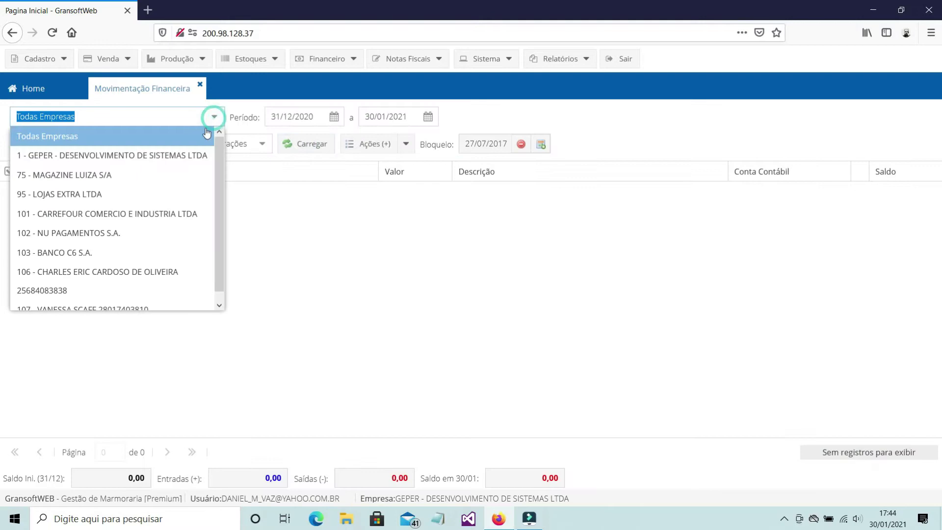
left_click(160, 156)
left_click(151, 144)
left_click(134, 183)
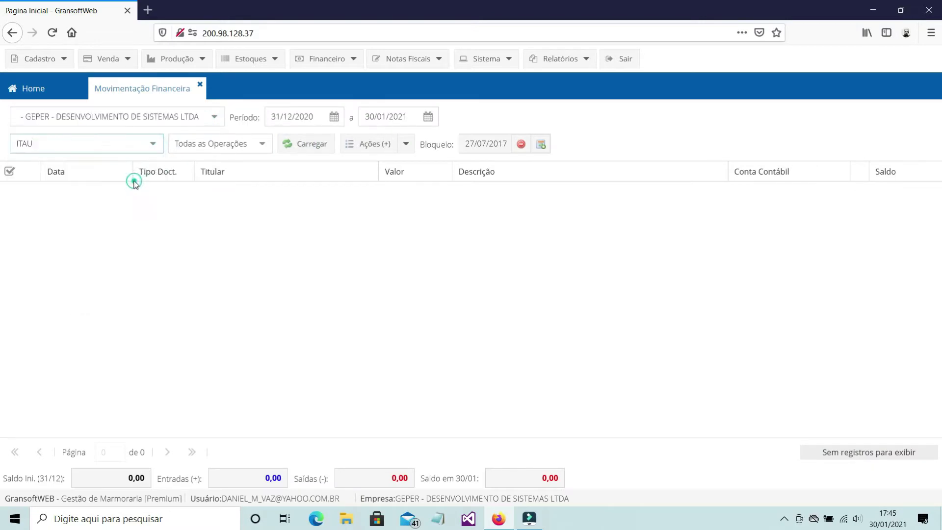
left_click(296, 143)
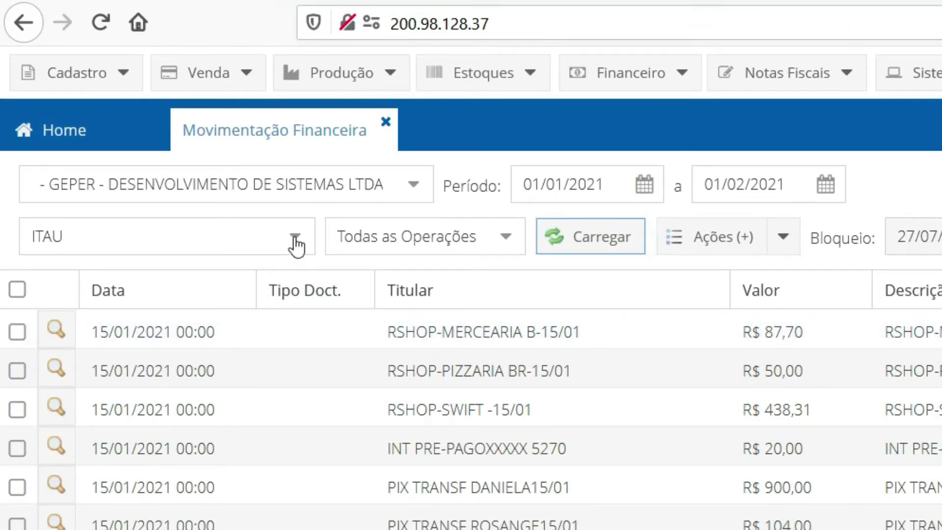
left_click(296, 240)
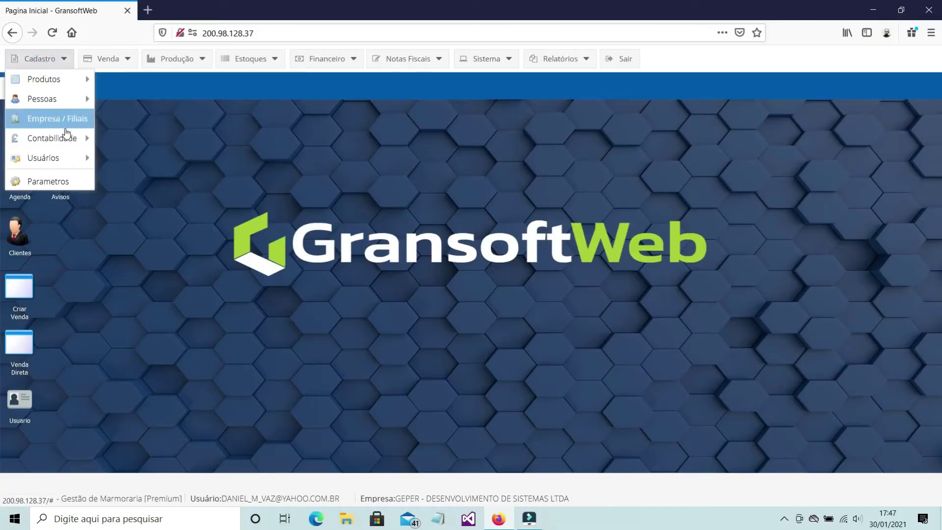
- Open the bank accounts register for company GEPER
mouse_move(64, 139)
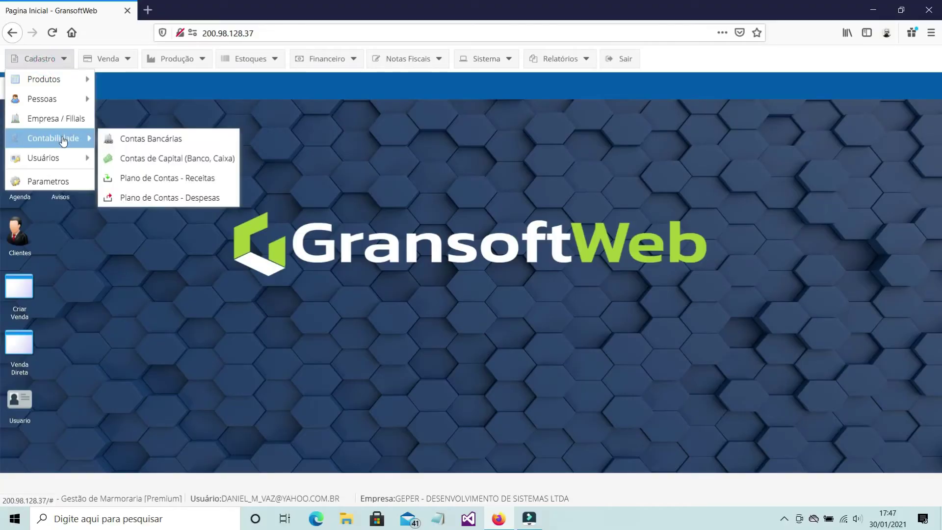
left_click(161, 144)
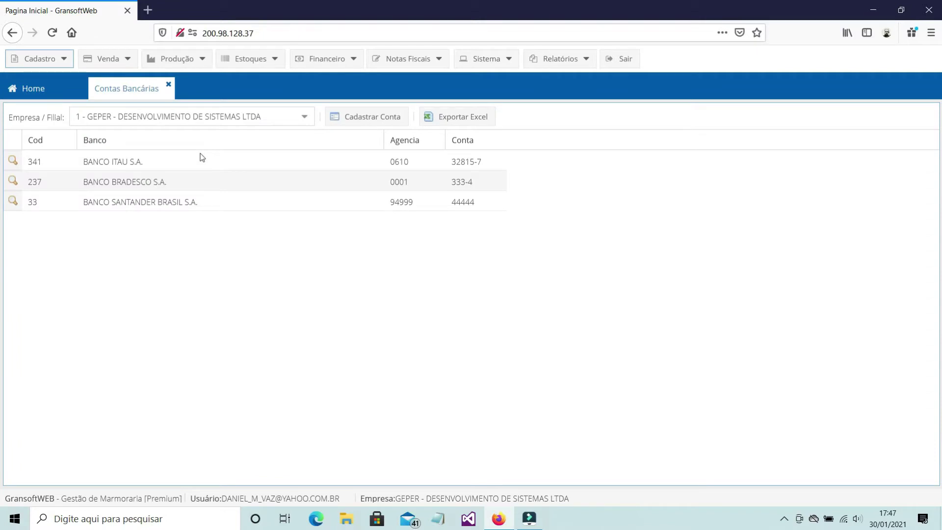
left_click(304, 116)
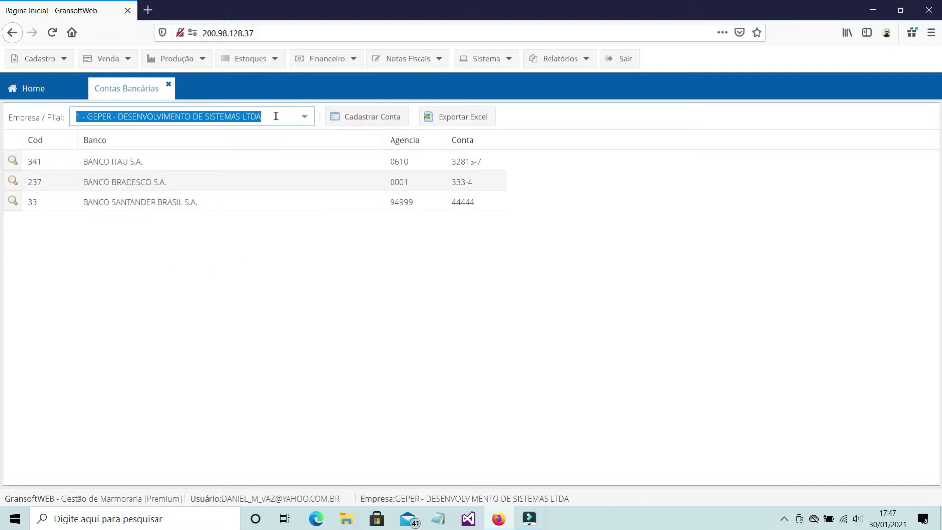
left_click(305, 117)
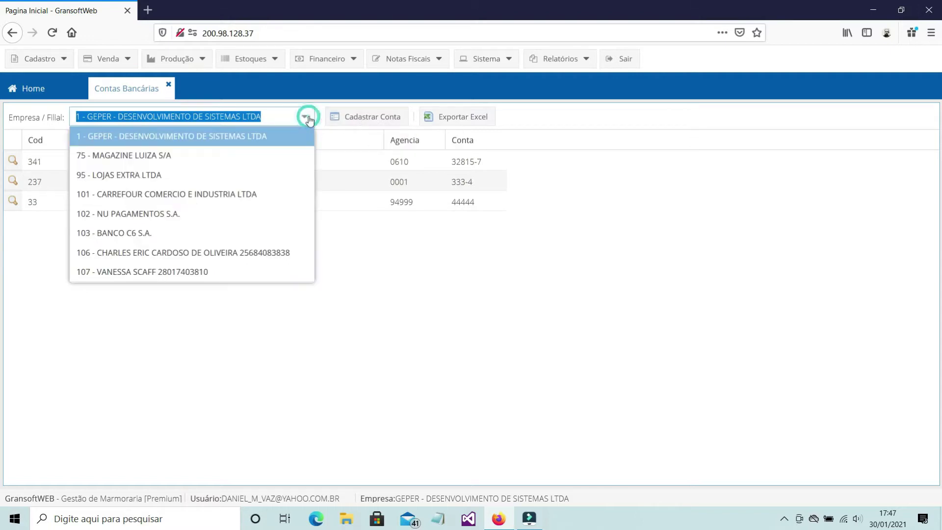
left_click(219, 138)
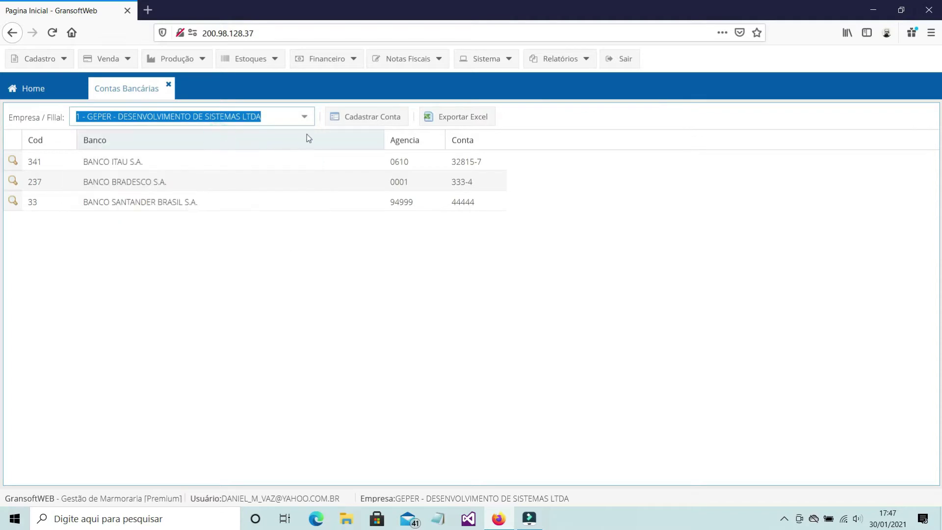
- Add a BANCO DO BRASIL S.A. Conta Corrente, agency 333, account 3333, and save
left_click(354, 121)
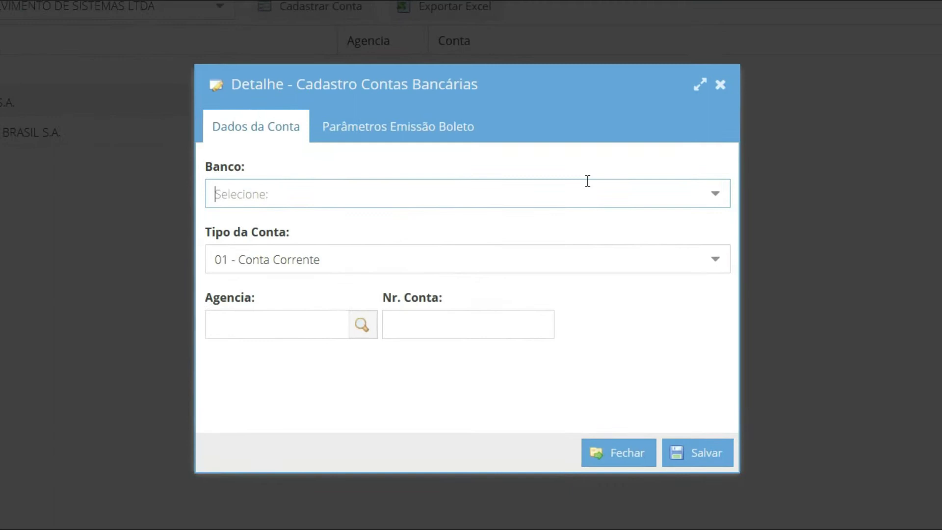
type("br")
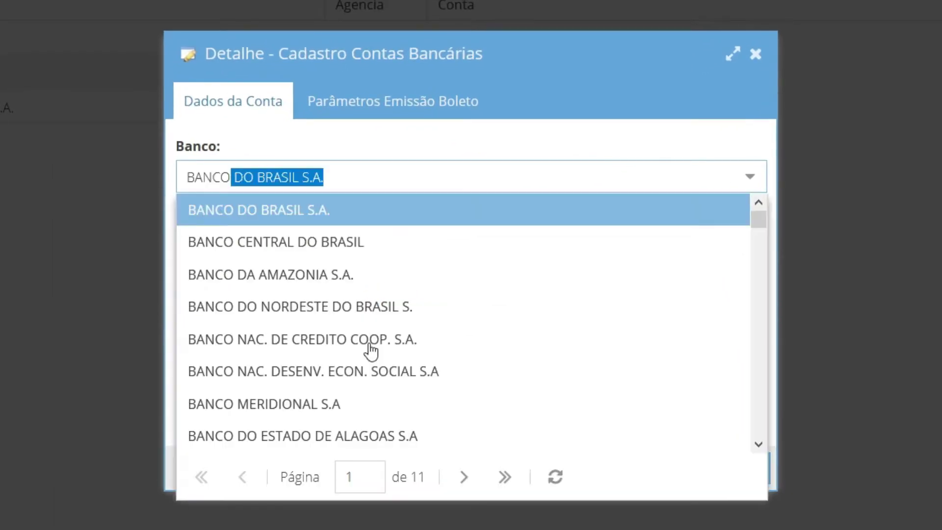
left_click(314, 210)
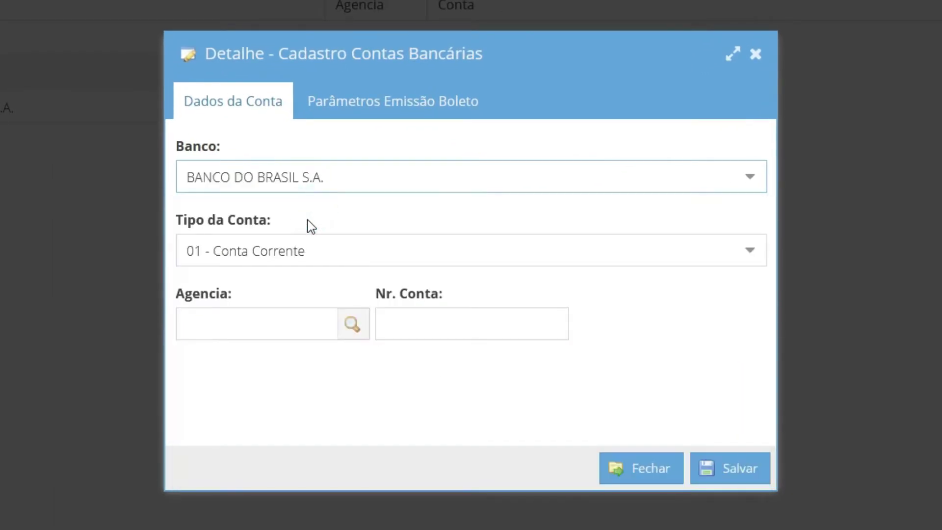
left_click(664, 250)
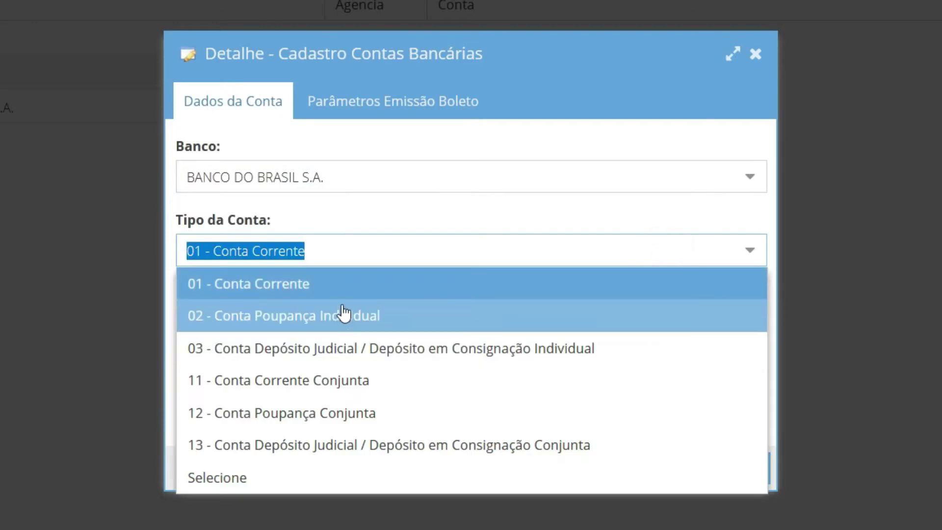
left_click(336, 288)
left_click(256, 321)
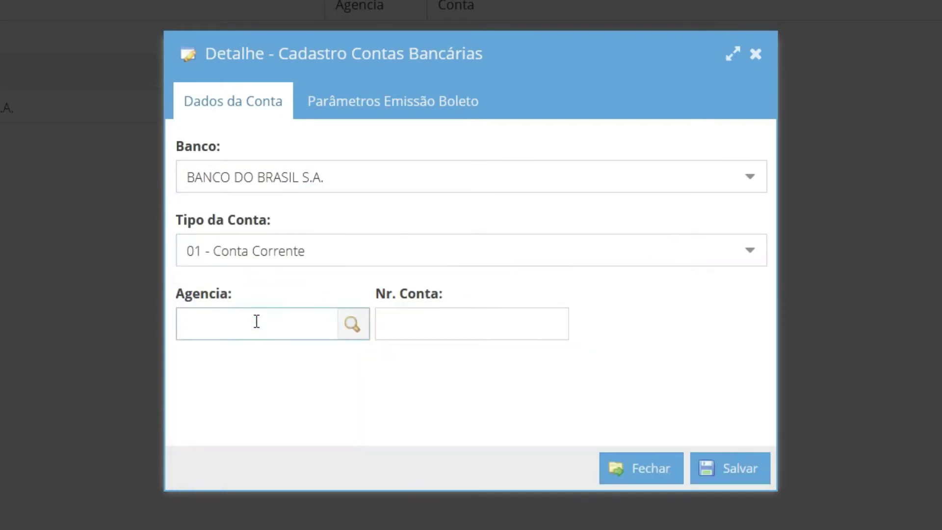
type("333")
left_click(456, 328)
type("3333")
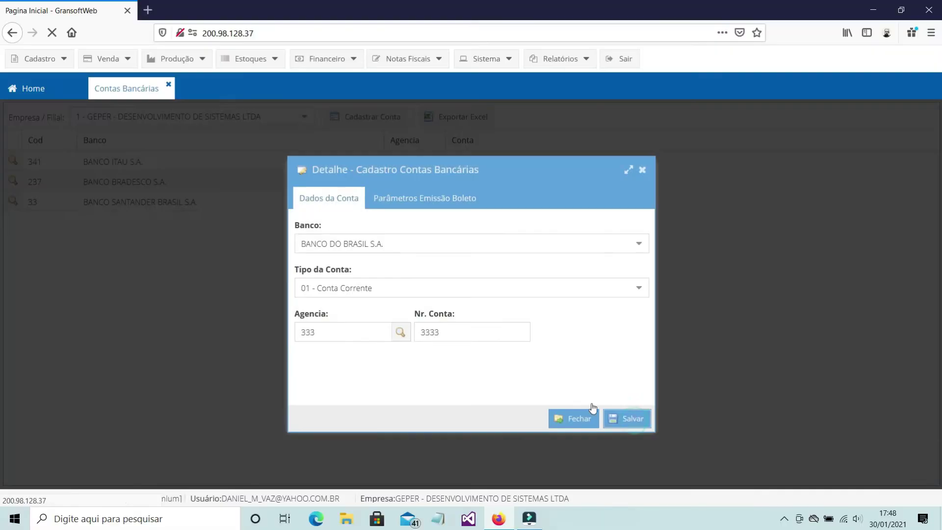
left_click(743, 477)
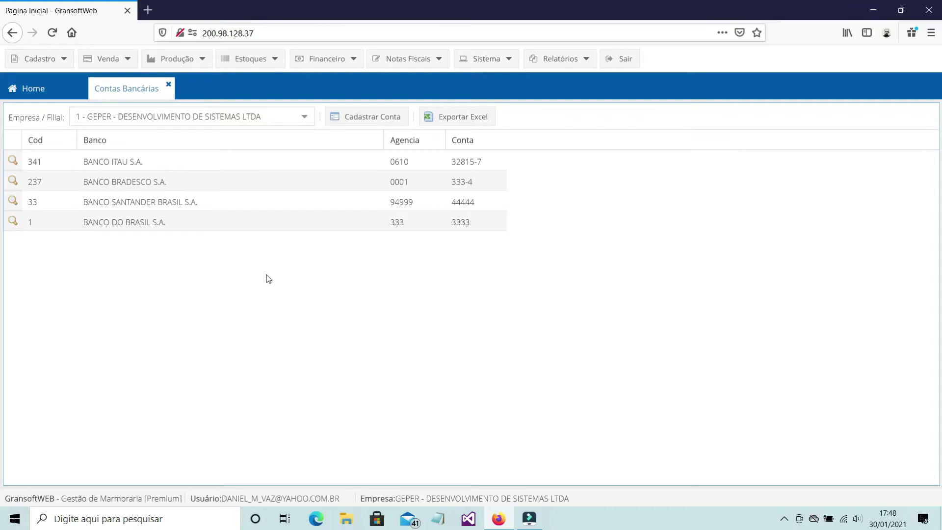
- In the BANCO ITAU S.A. account, set Instrução Cobrança 2 to option 91
left_click(13, 161)
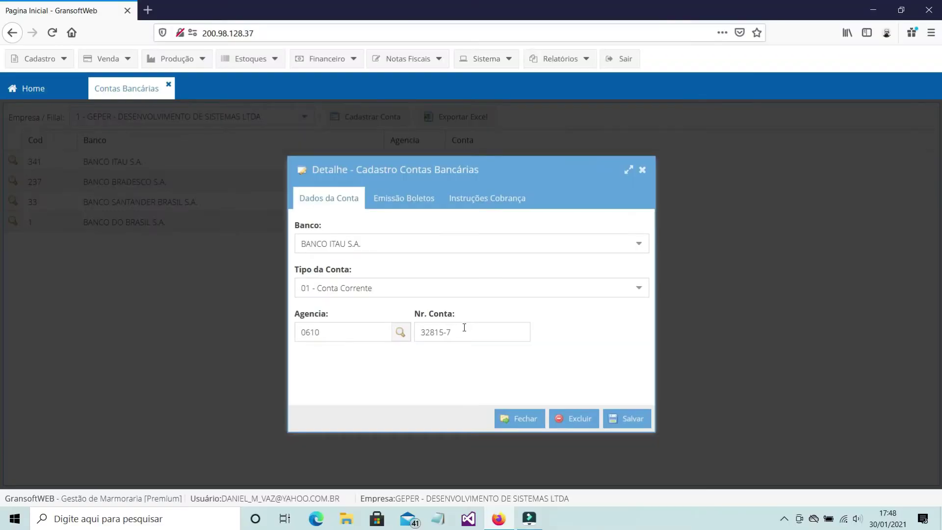
left_click(422, 202)
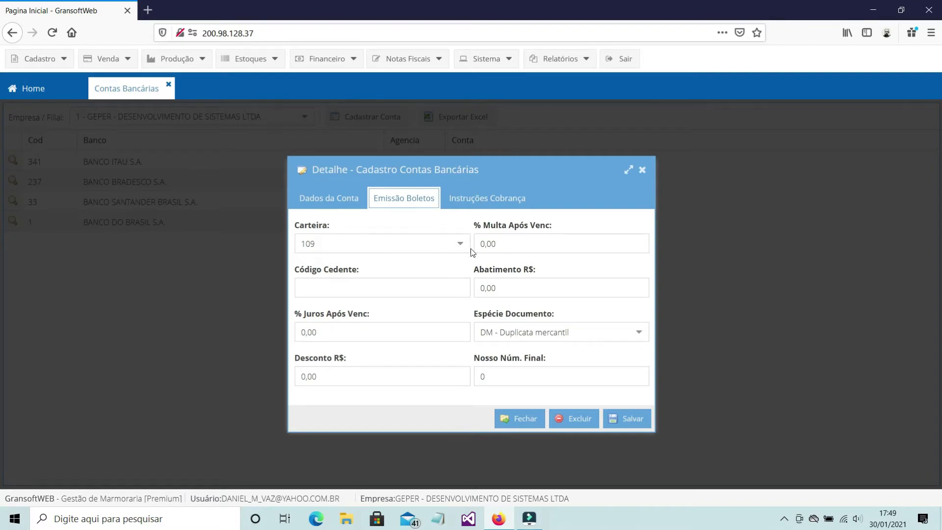
left_click(474, 206)
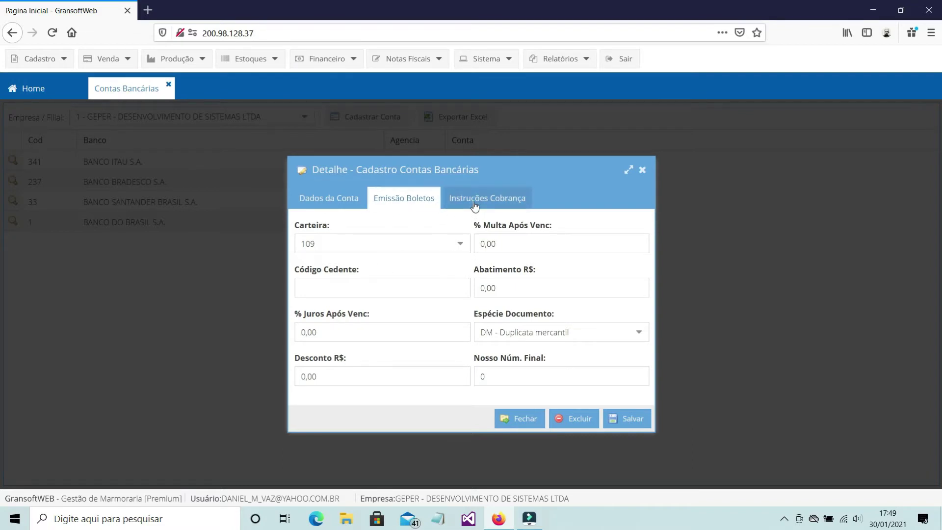
left_click(475, 206)
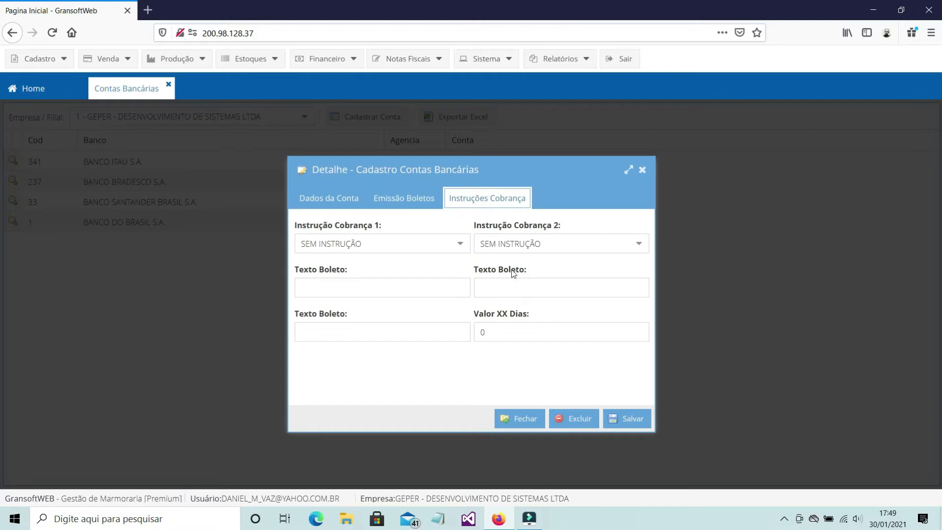
left_click(637, 249)
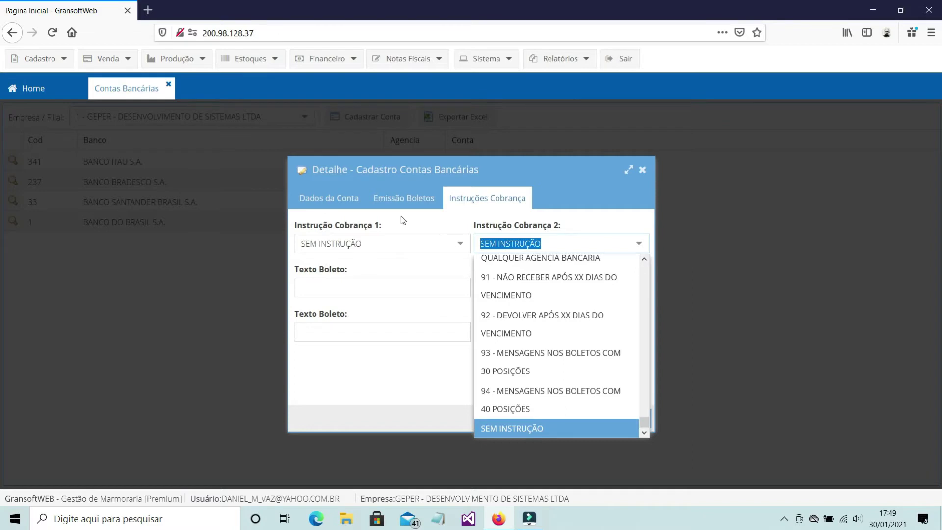
left_click(404, 199)
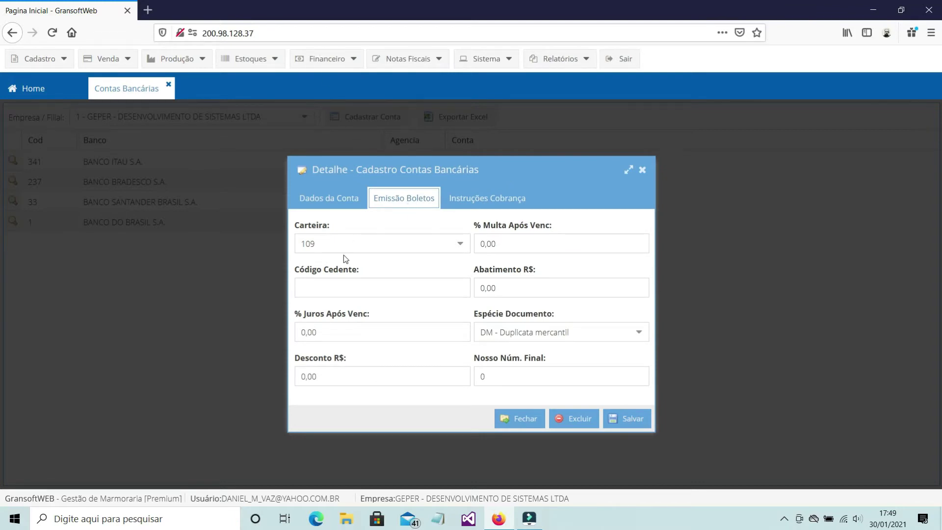
- Keep wallet 109 and document type DM - Duplicata mercantil, then save the Itaú account
left_click(460, 243)
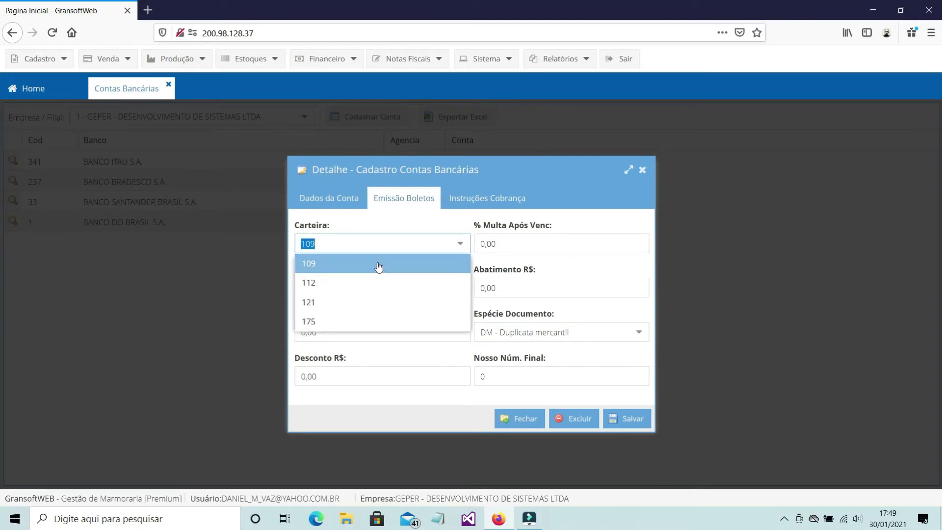
left_click(378, 265)
left_click(640, 332)
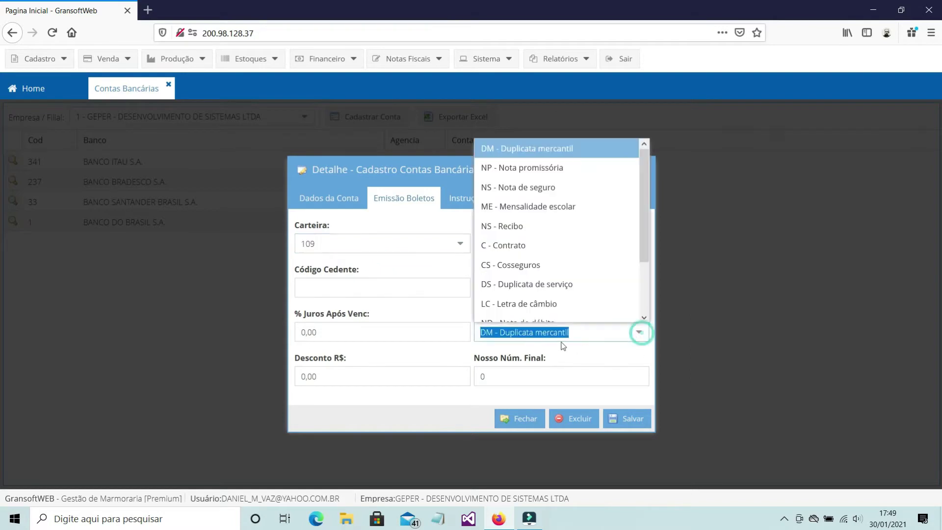
left_click(514, 148)
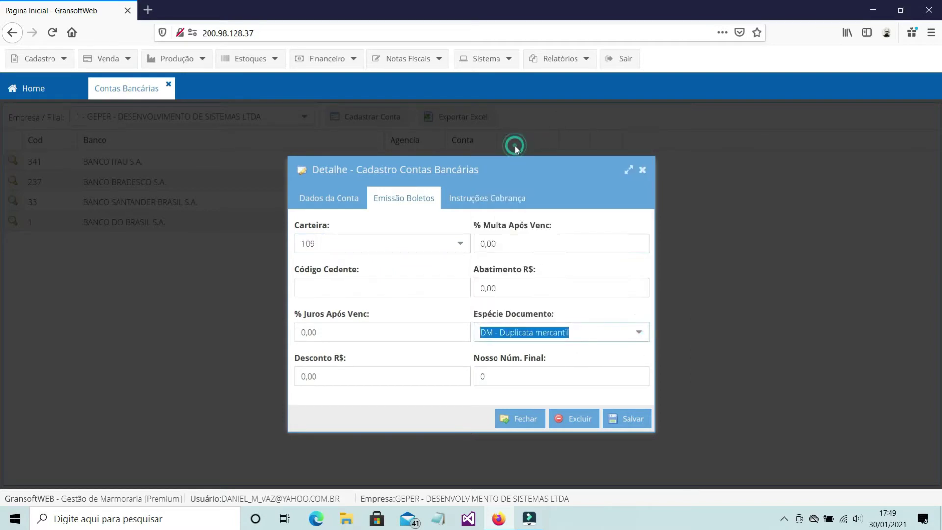
left_click(473, 195)
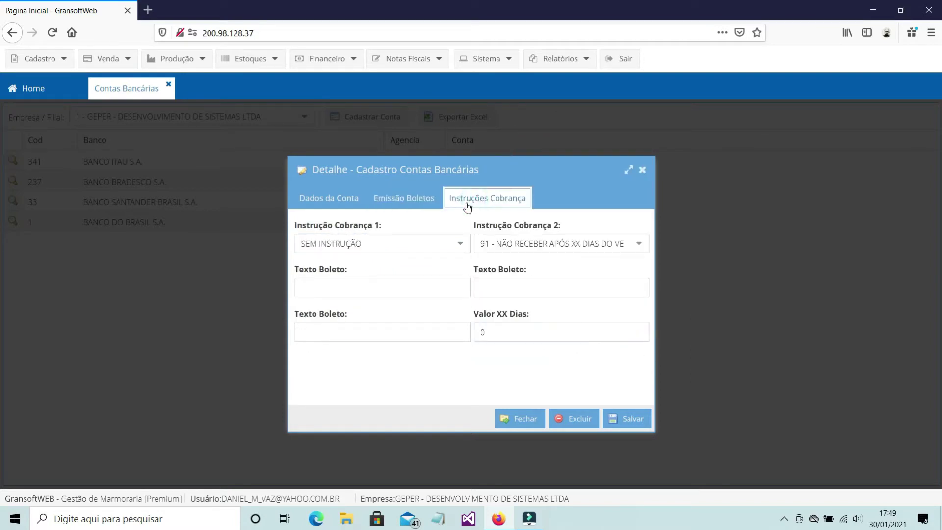
left_click(335, 201)
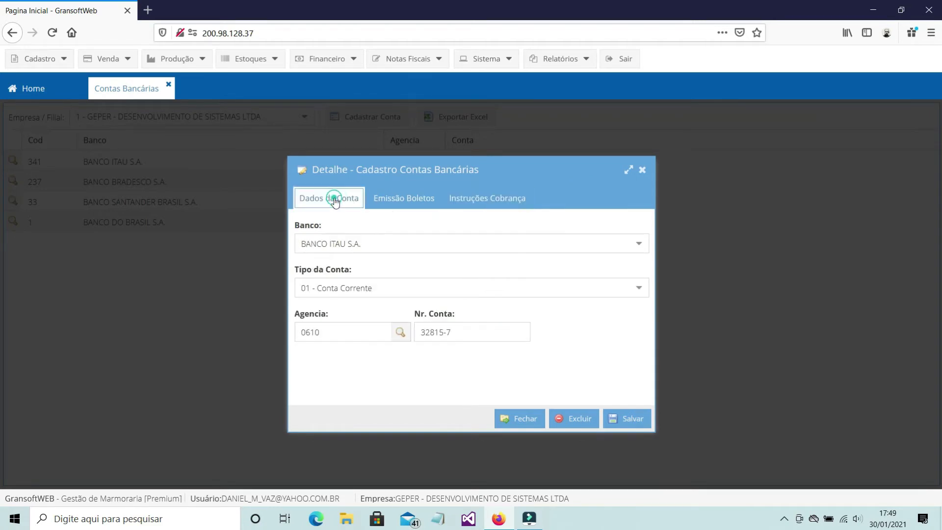
left_click(630, 420)
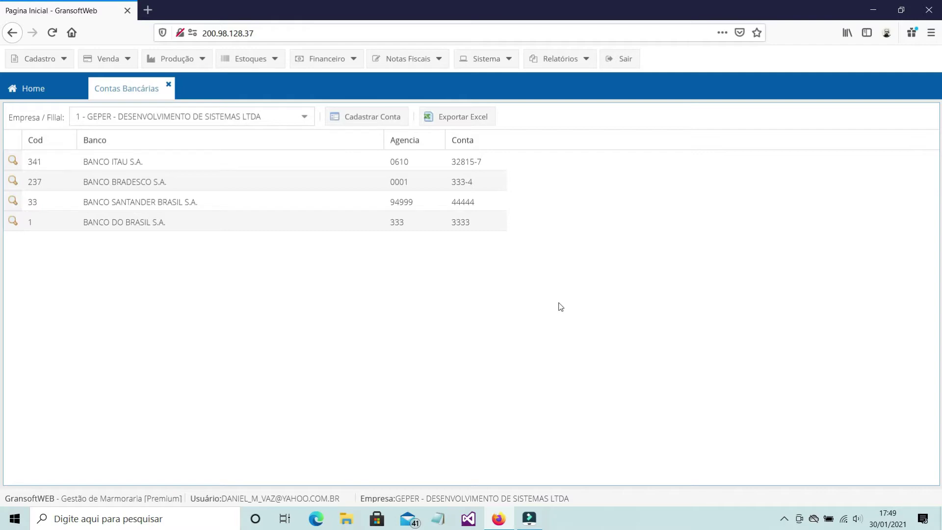
- Reload the movements, changing the period start to 30/01/2021 and back to 01/01/2021
left_click(169, 85)
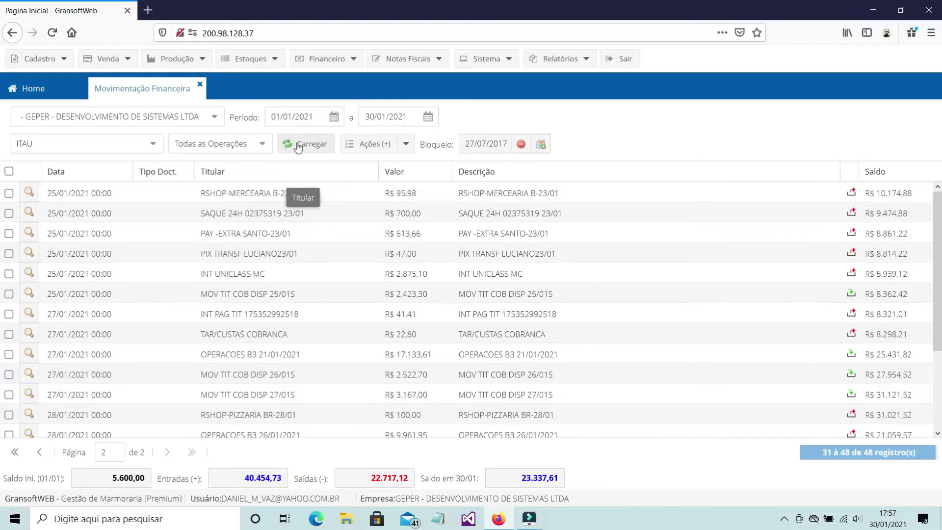
left_click(306, 144)
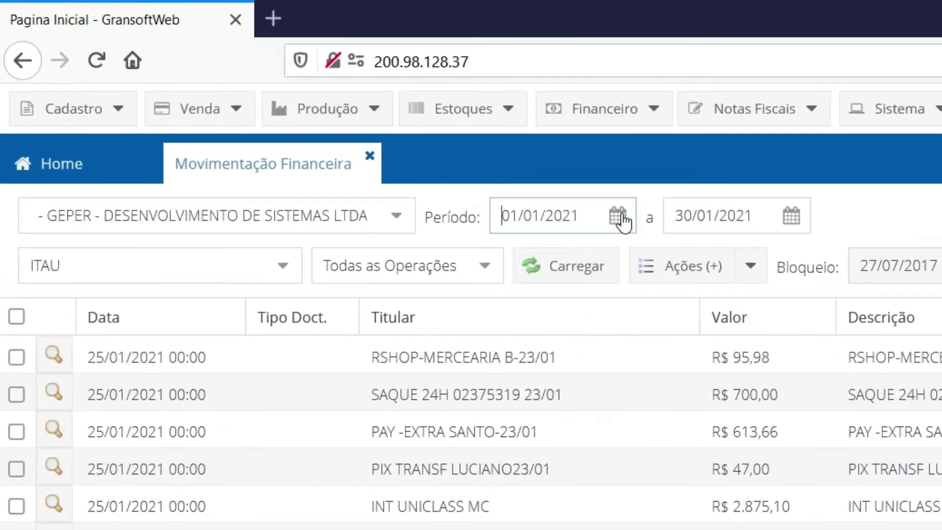
left_click(541, 190)
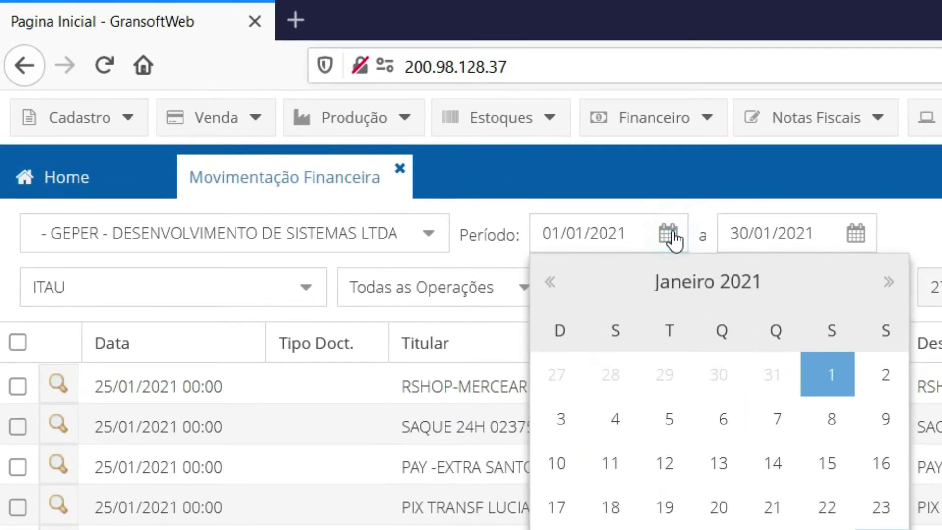
left_click(881, 529)
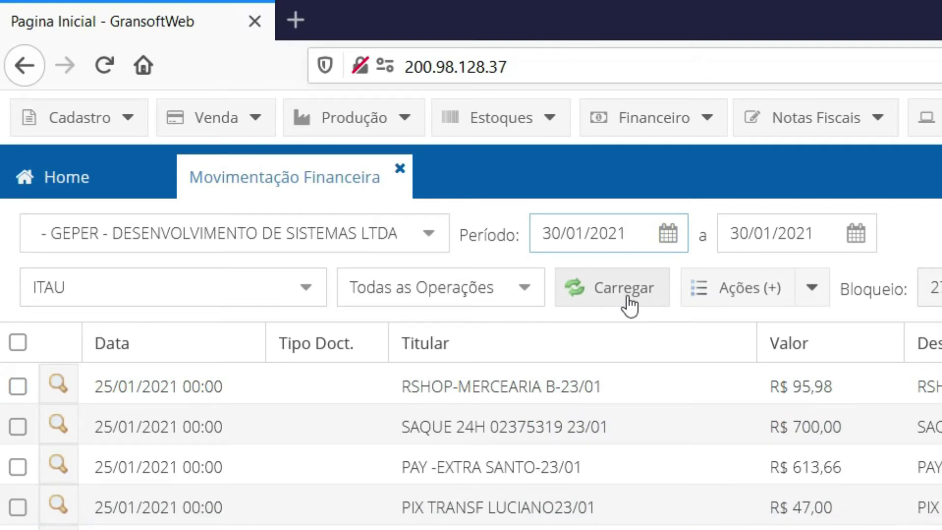
left_click(668, 233)
left_click(822, 383)
left_click(603, 291)
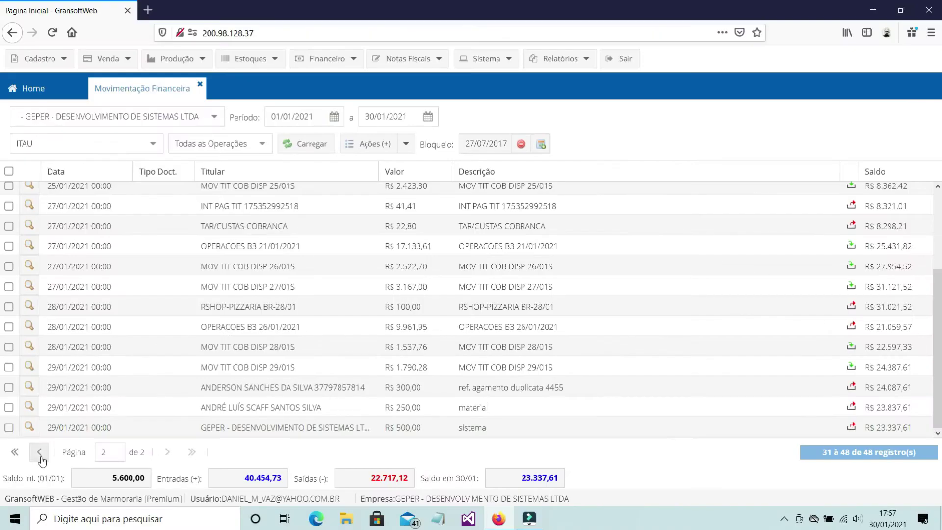
- Open a capital account record and turn on 'Vincular com uma Conta Bancária'
left_click(81, 449)
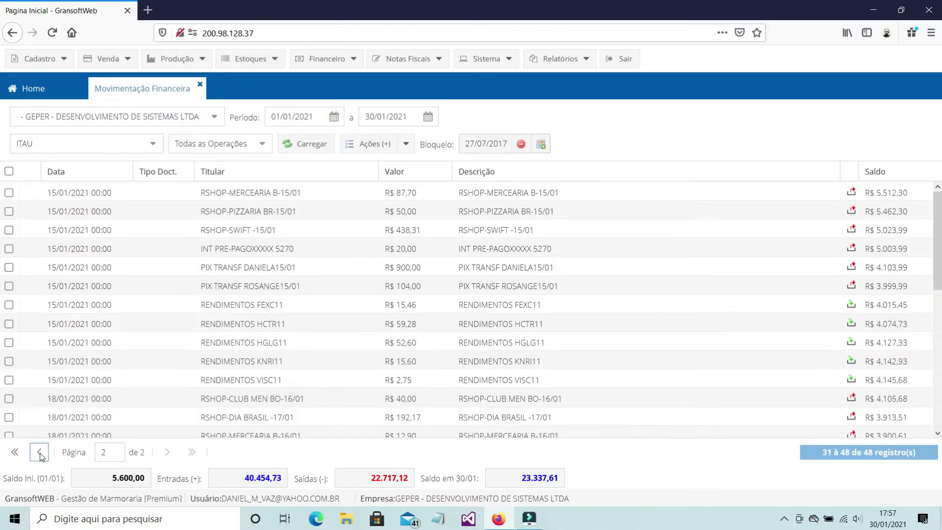
scroll(239, 335, "down", 5)
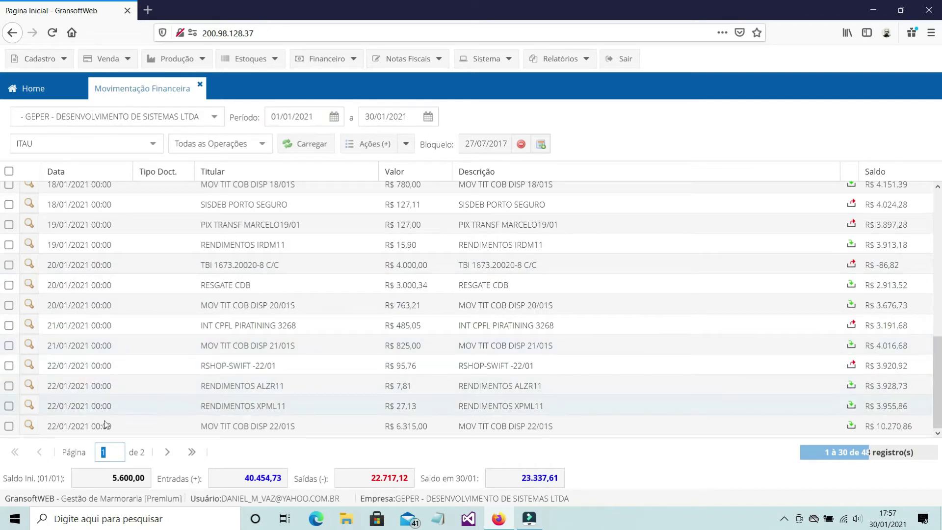
left_click(39, 452)
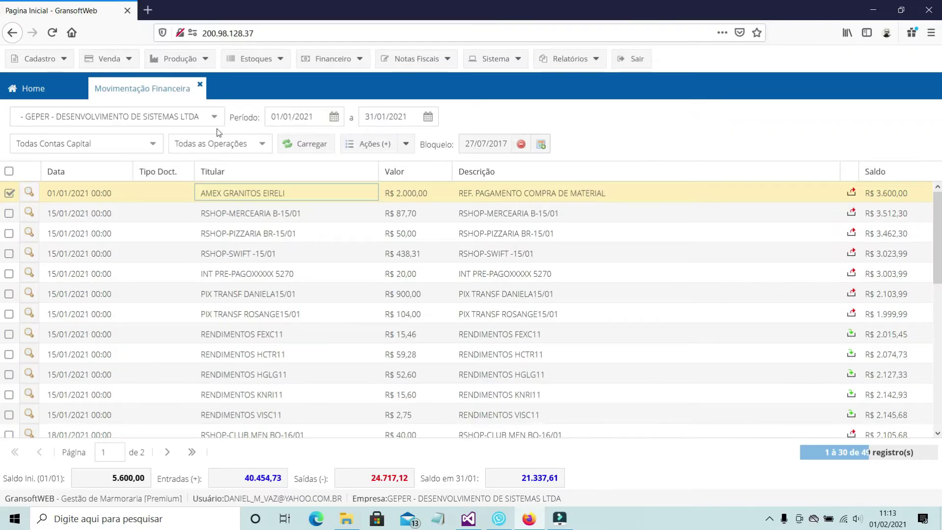
left_click(158, 153)
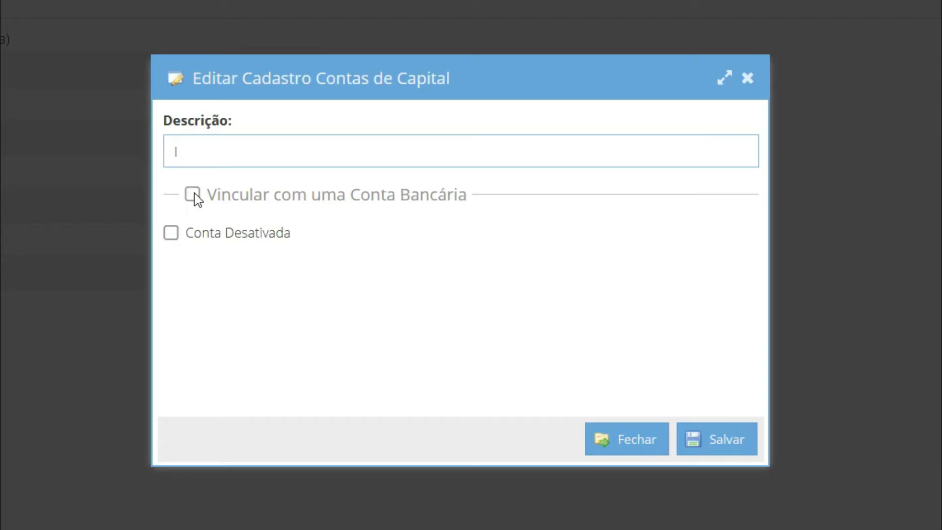
left_click(192, 195)
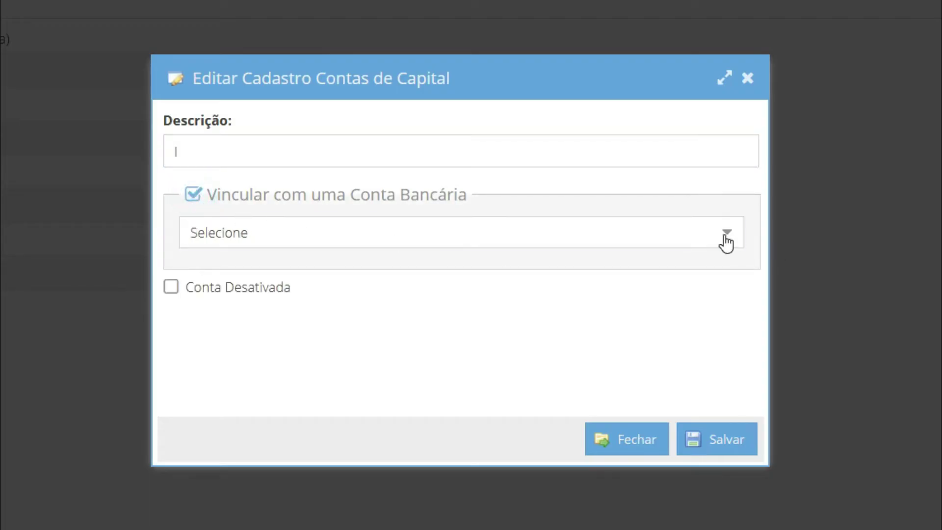
left_click(727, 242)
left_click(348, 301)
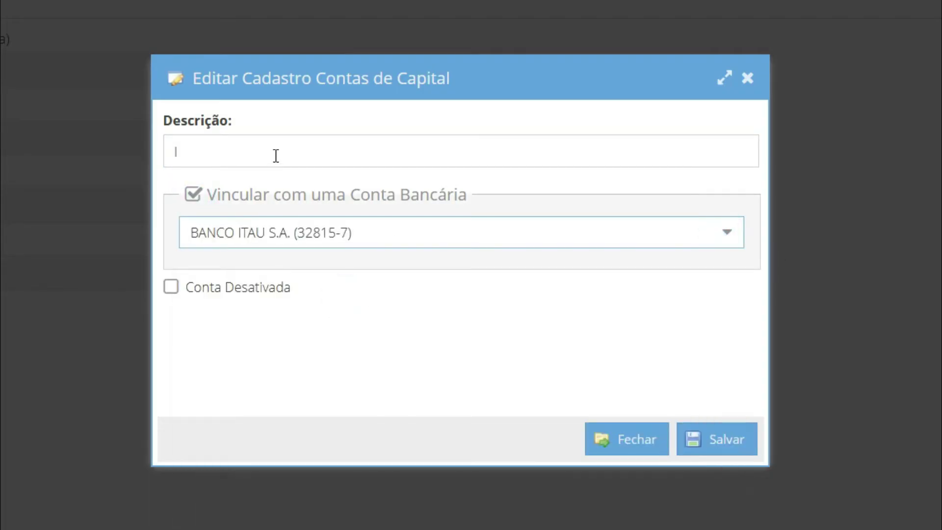
left_click(276, 156)
type("ITAU ")
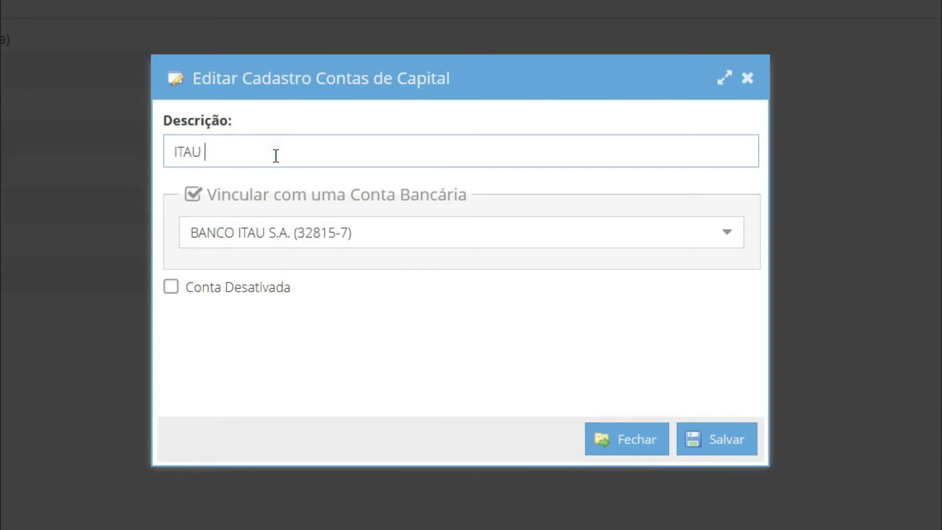
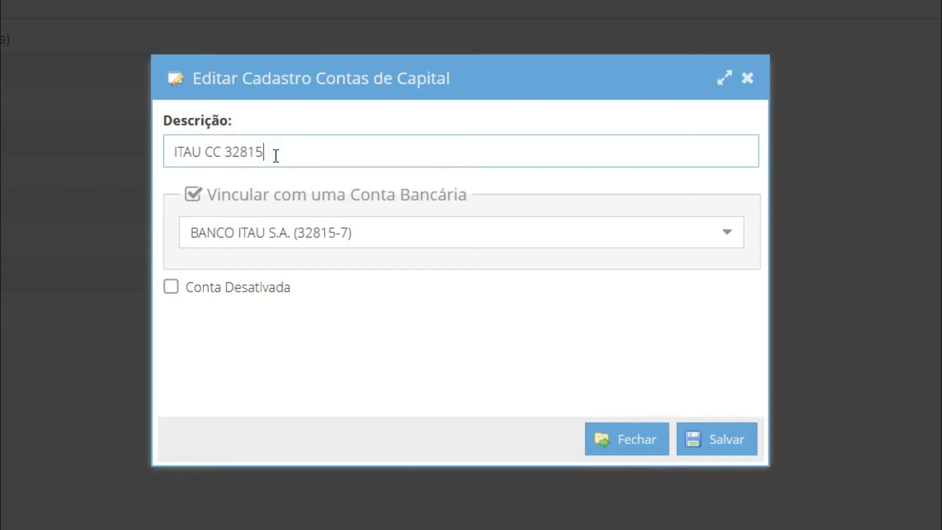
left_click(728, 451)
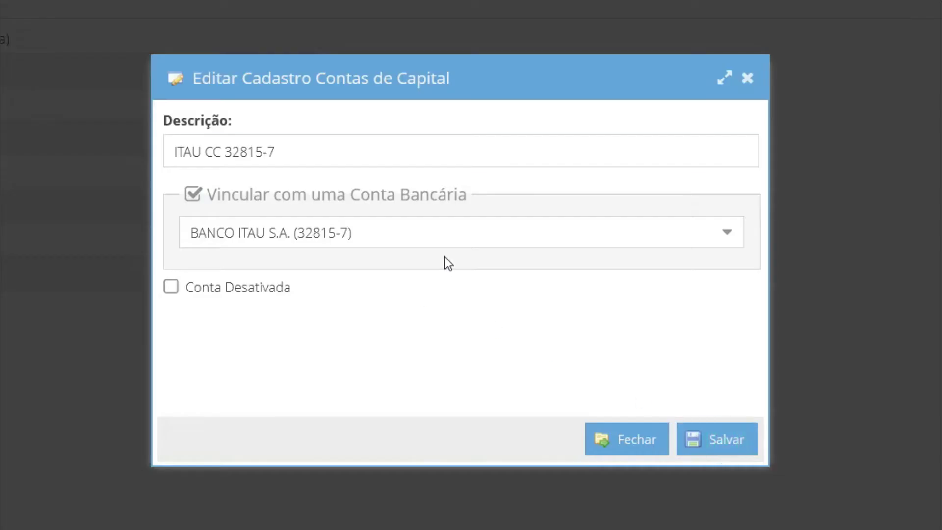
left_click(296, 151)
type("ITAU")
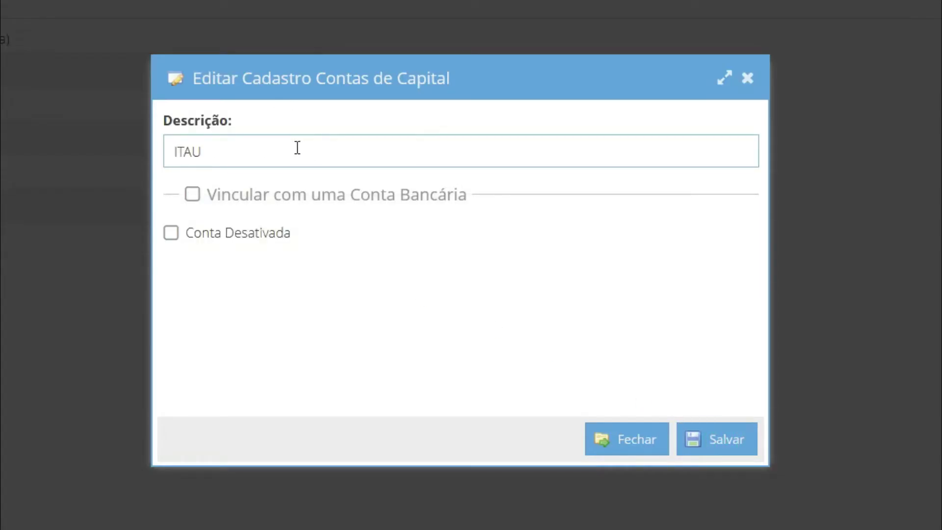
type(" - RETIRADA SOCIO")
left_click(192, 194)
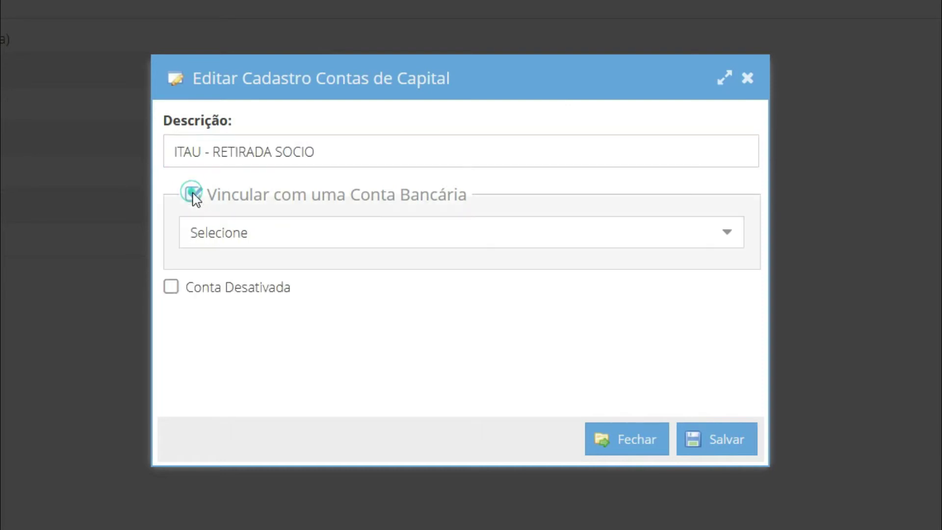
left_click(361, 242)
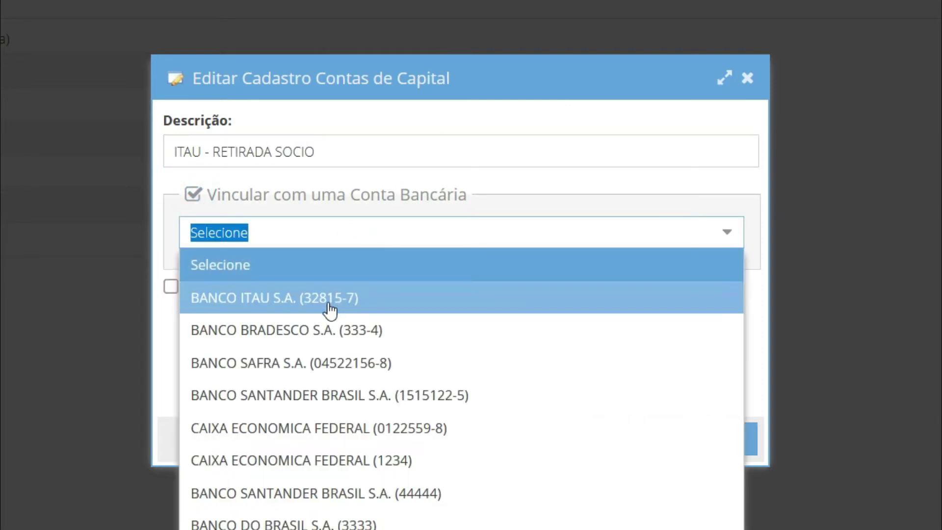
left_click(329, 300)
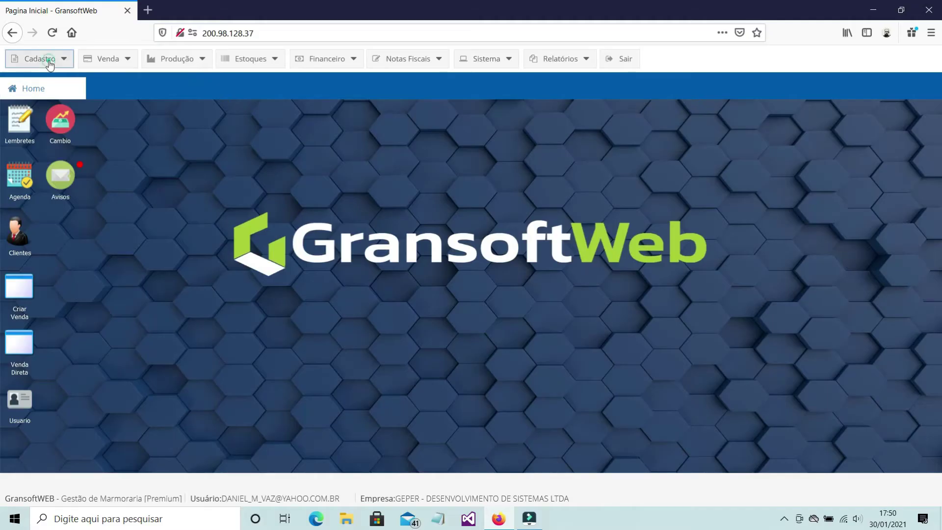
- From Cadastro > Contabilidade > Contas de Capital, open Caixa Central (row 999) for editing
left_click(50, 61)
mouse_move(49, 140)
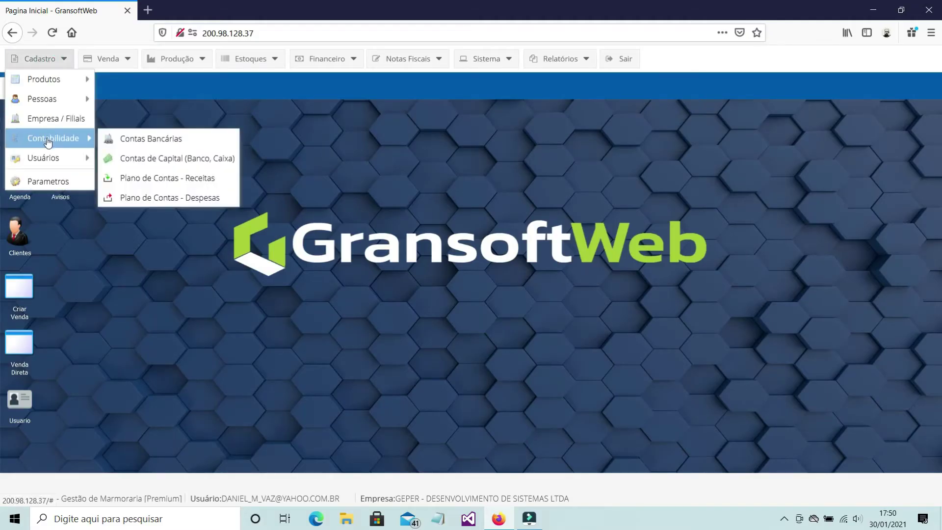
left_click(147, 165)
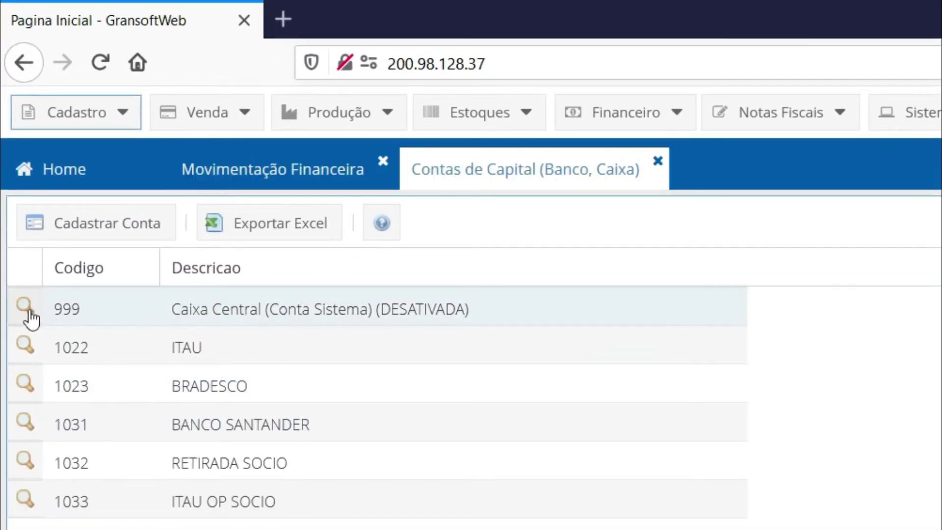
left_click(26, 308)
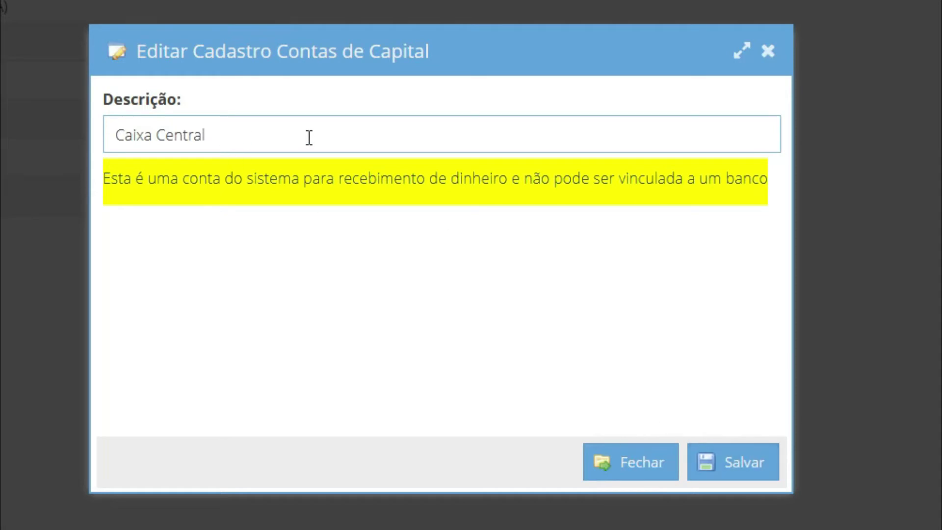
- Replace the Caixa Central description with 'COFRE DA EMPRESA' and save the account
left_click_drag(303, 134, 47, 105)
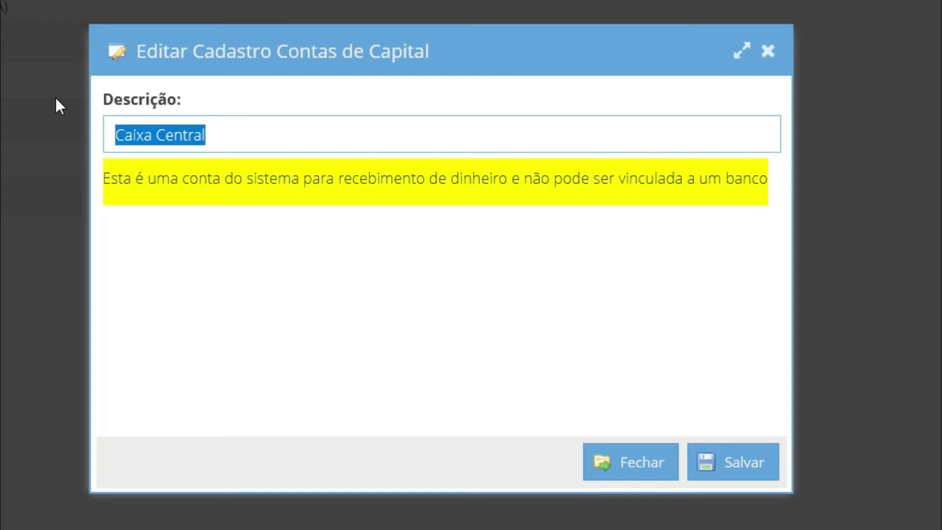
type("co")
key("BackSpace")
key("BackSpace")
type("C")
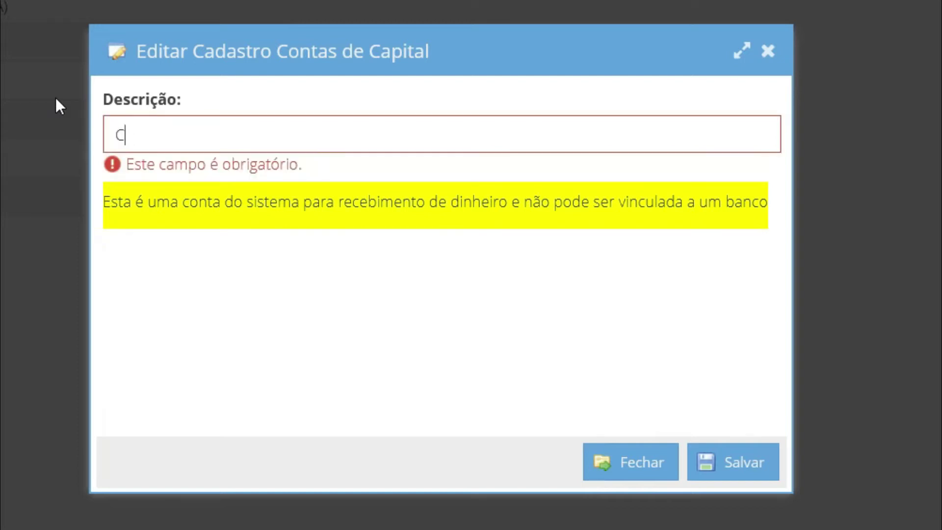
type("OFRE DA EMPRE")
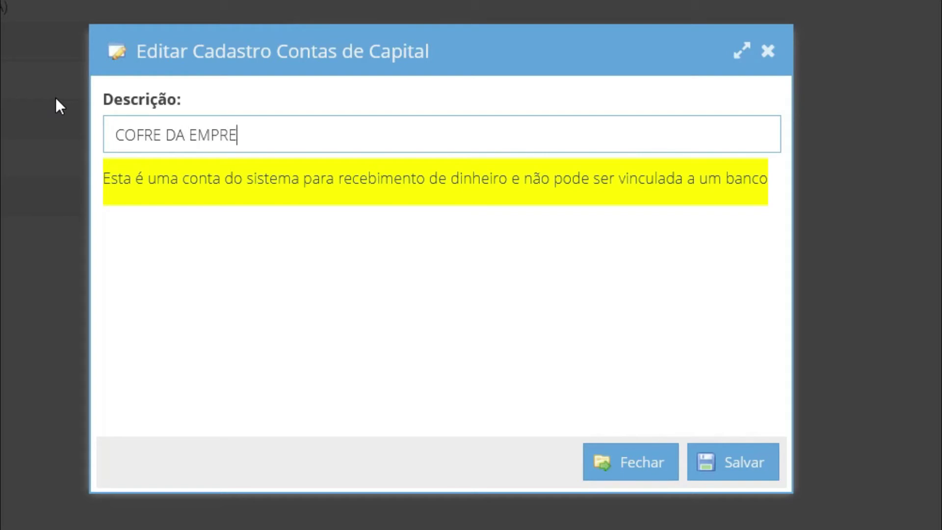
type("SA")
left_click(746, 465)
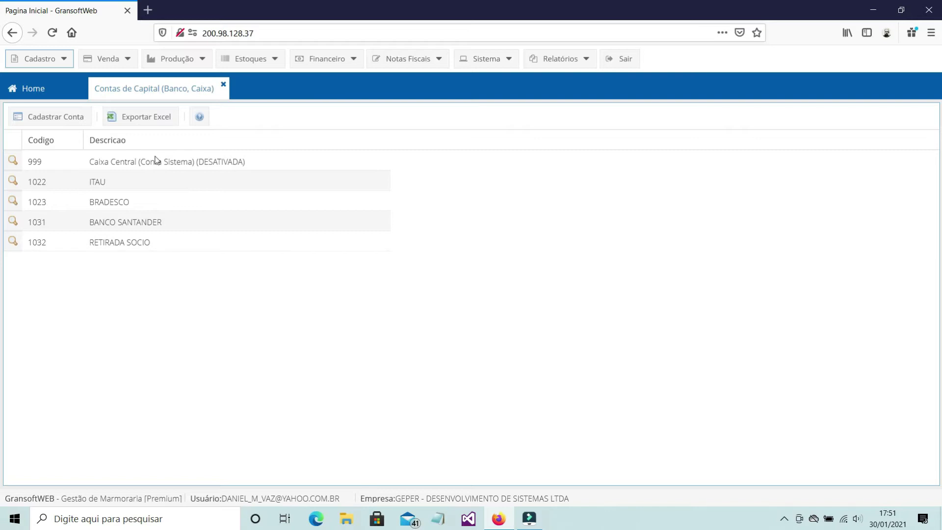
left_click(56, 116)
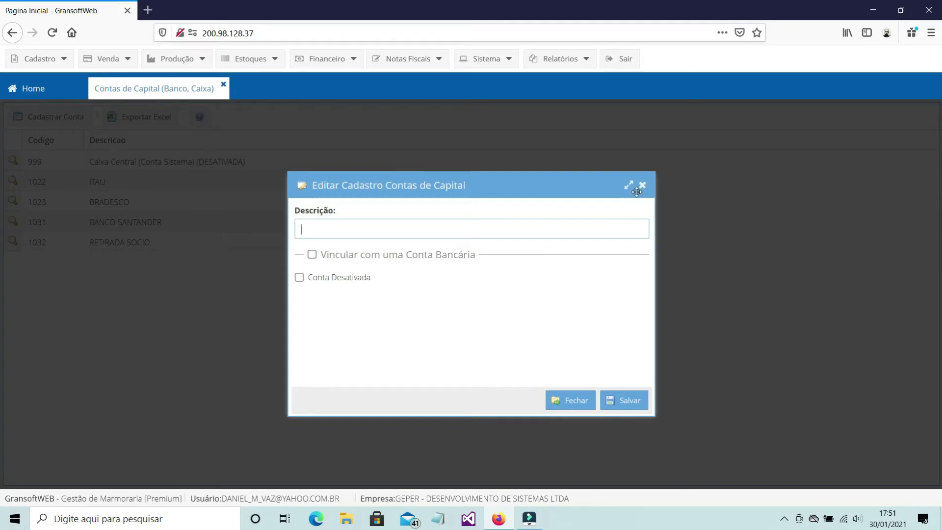
type("ITAU OP SOCIO")
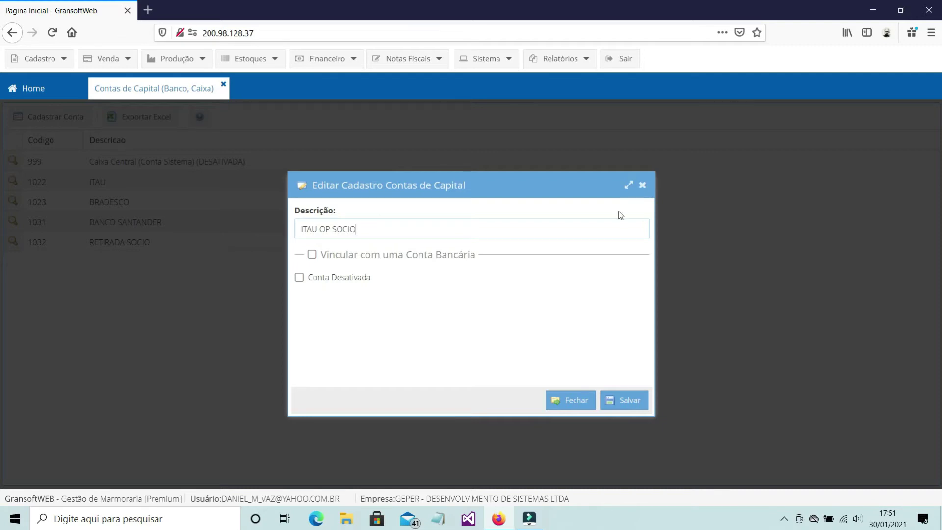
left_click(312, 254)
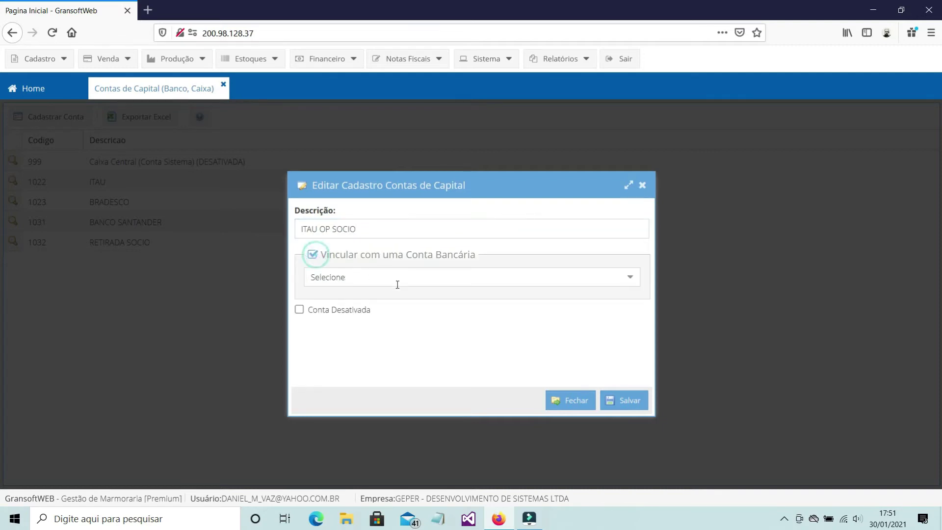
left_click(634, 283)
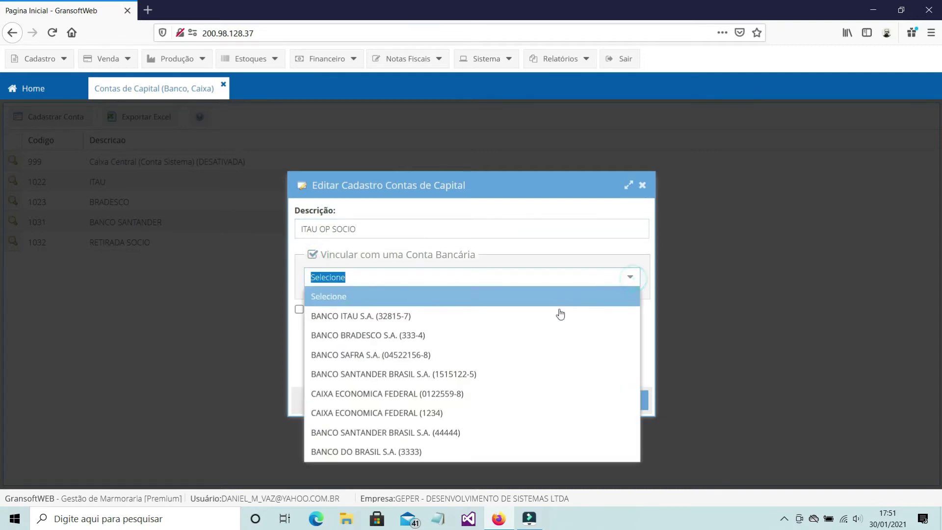
left_click(390, 317)
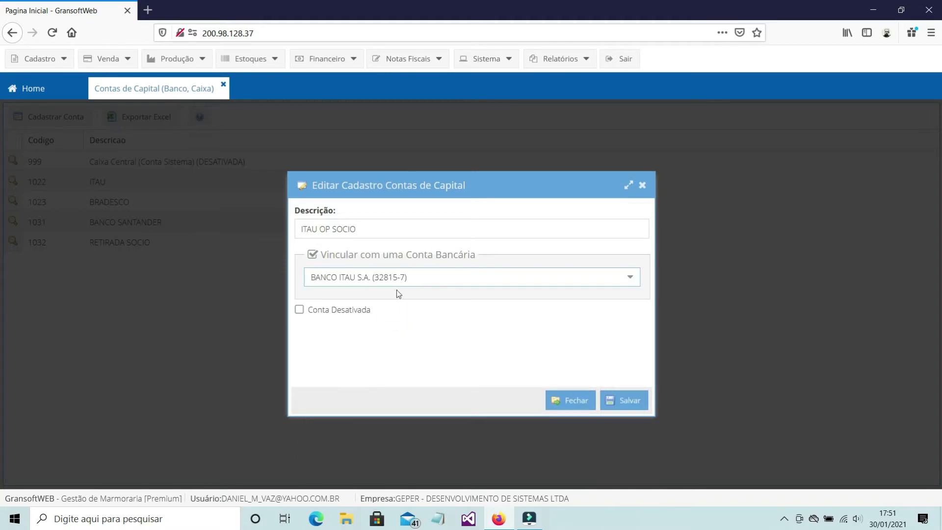
left_click(637, 404)
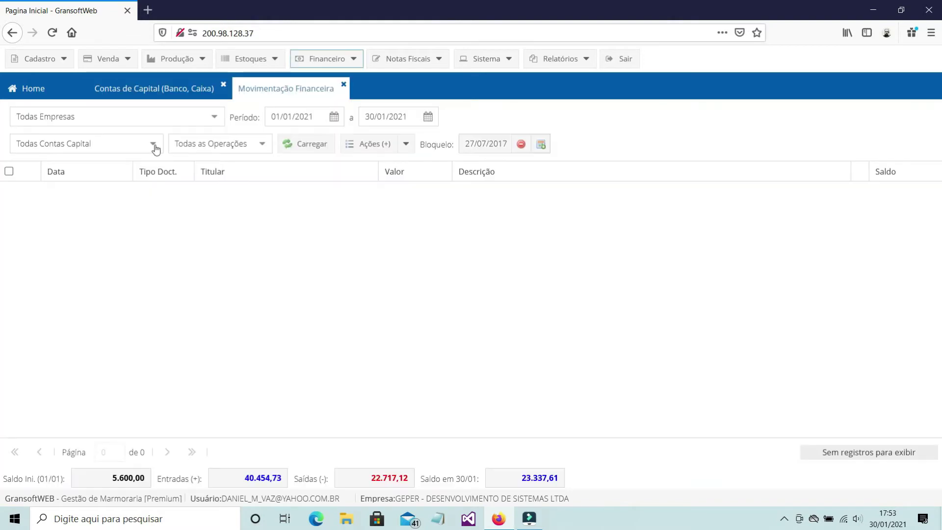
left_click(154, 144)
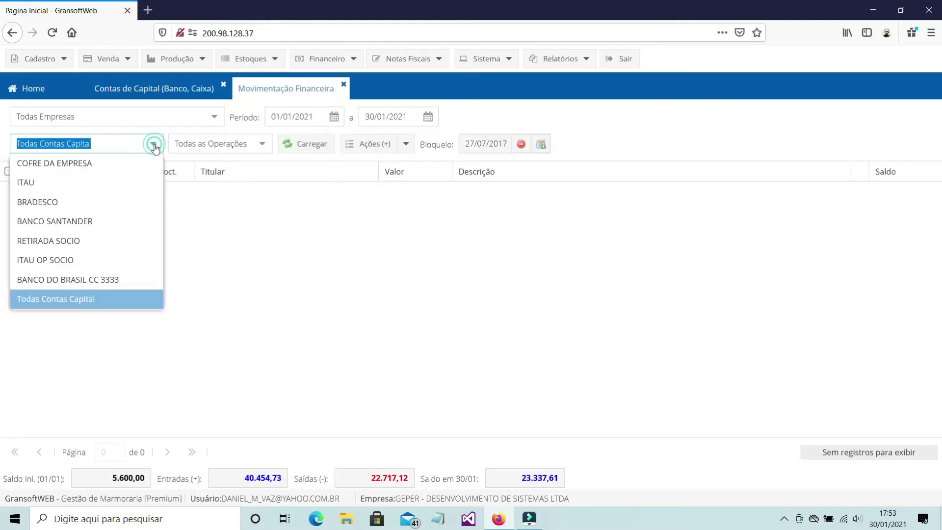
- Load the movements for BANCO DO BRASIL CC 3333, then for the ITAU account
left_click(119, 279)
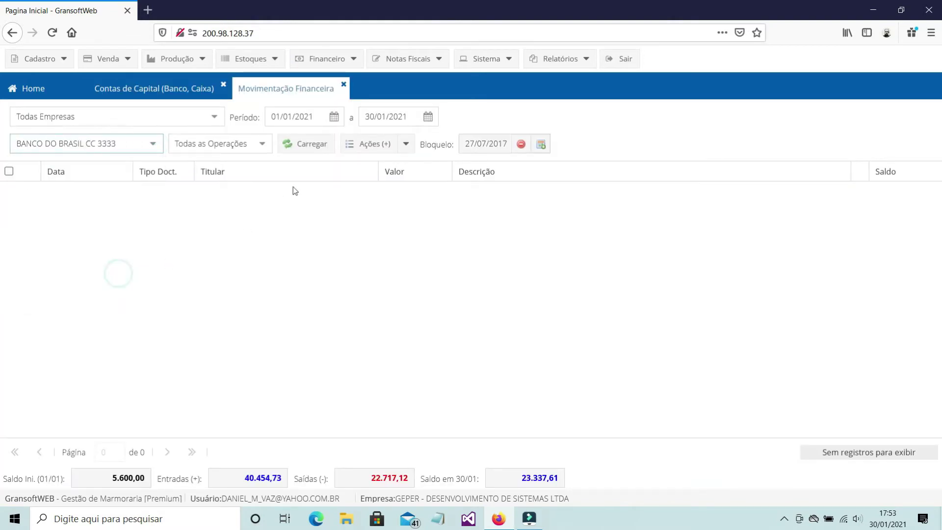
left_click(314, 145)
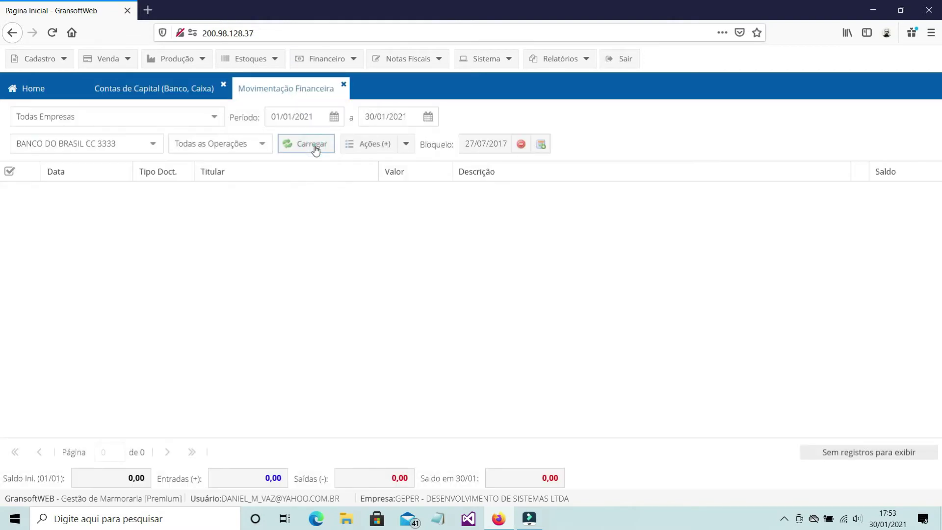
left_click(152, 145)
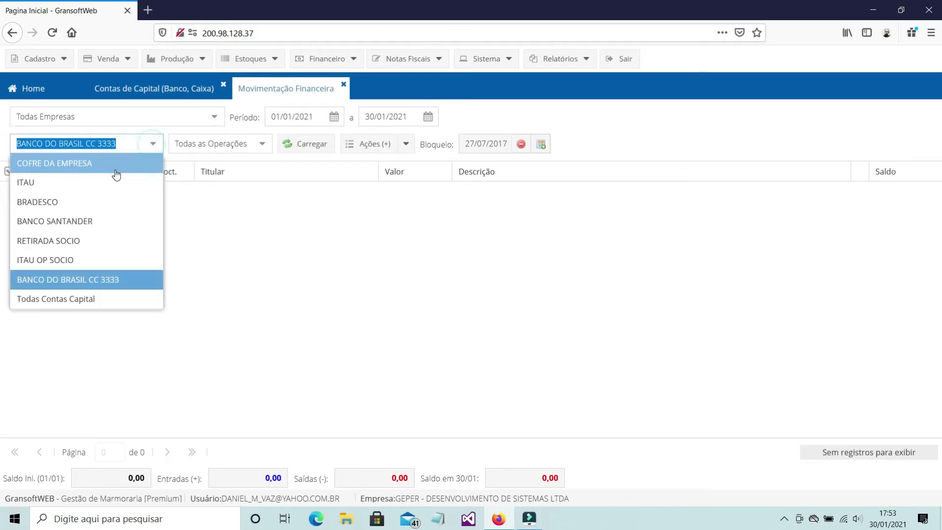
left_click(110, 186)
left_click(299, 153)
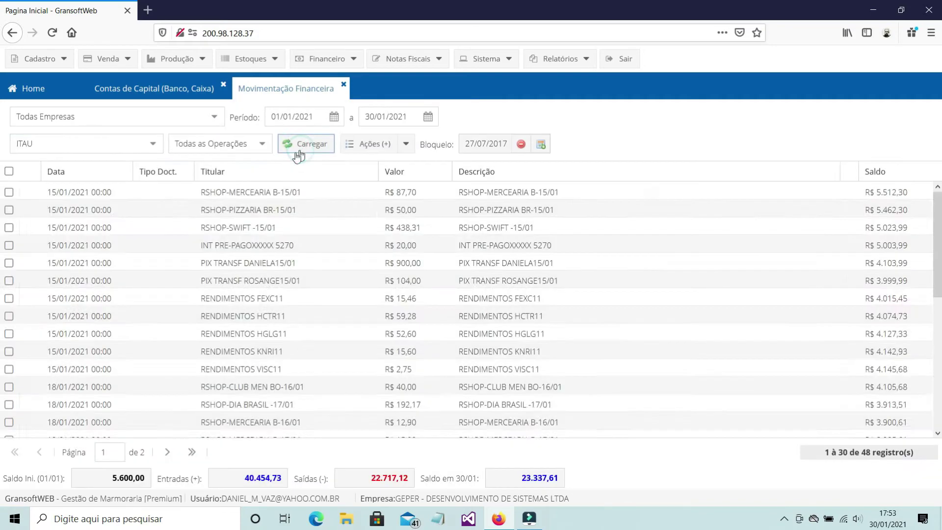
- Reopen Movimentação Financeira and filter it to BANCO DO BRASIL CC 3333
left_click(153, 145)
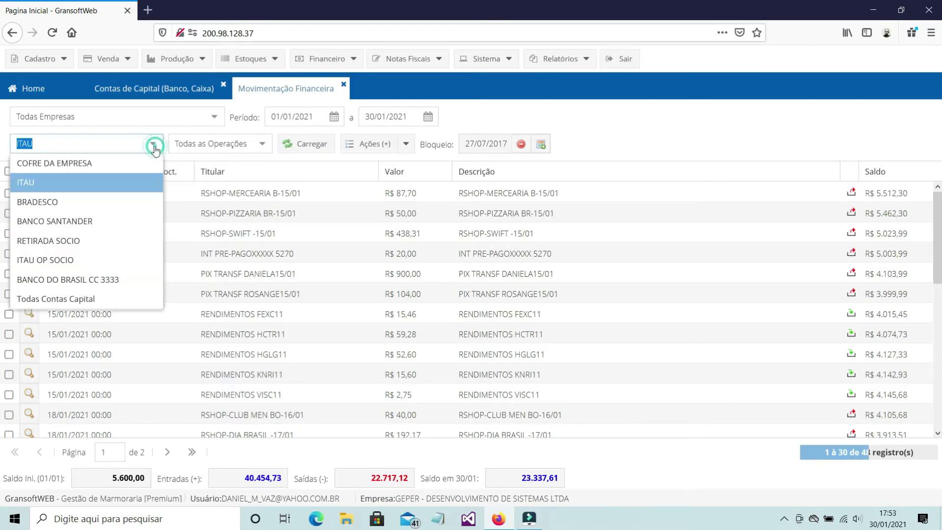
left_click(108, 281)
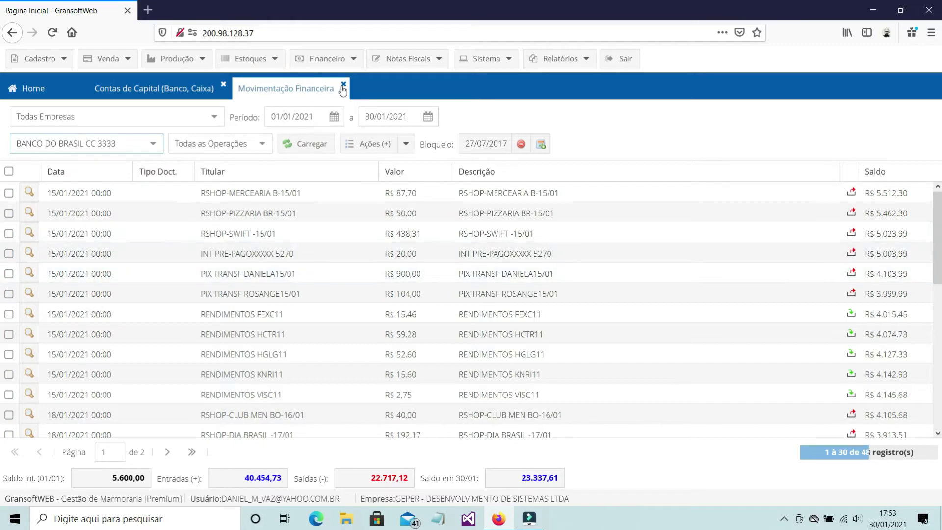
left_click(343, 87)
left_click(327, 60)
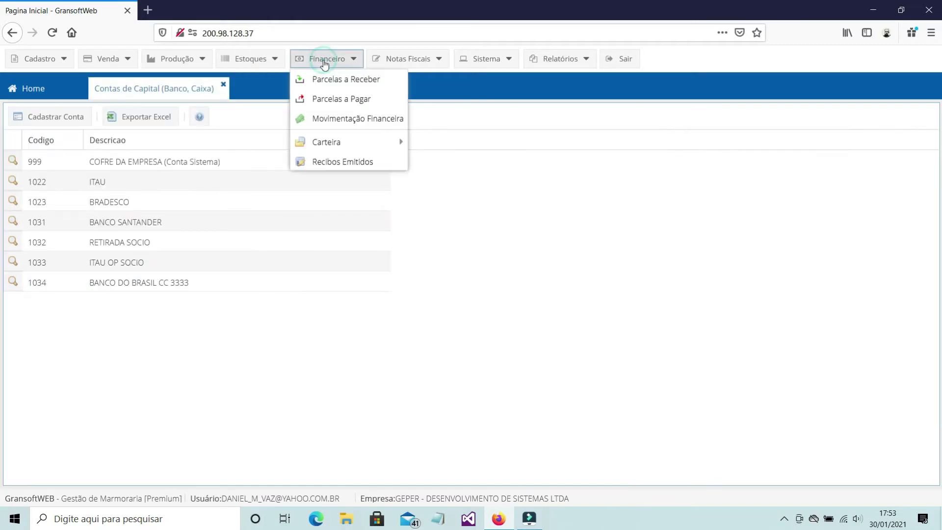
left_click(328, 122)
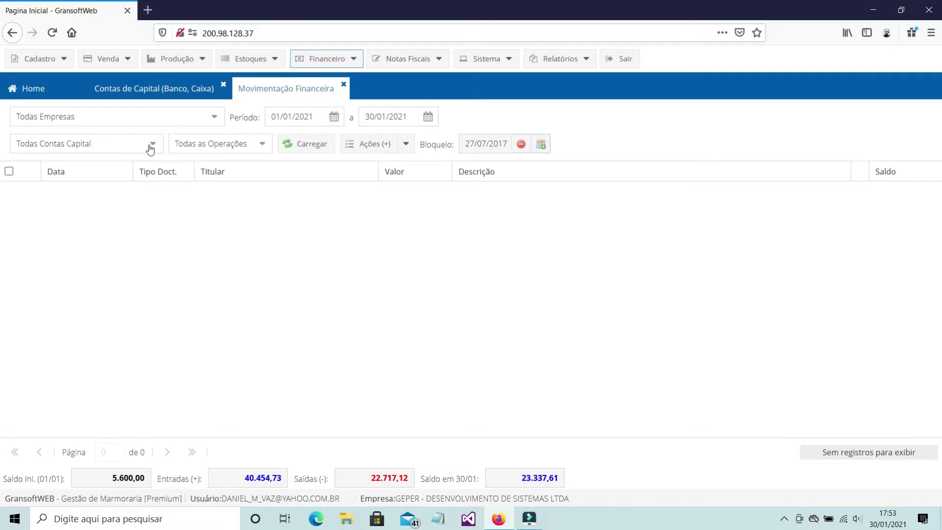
left_click(152, 144)
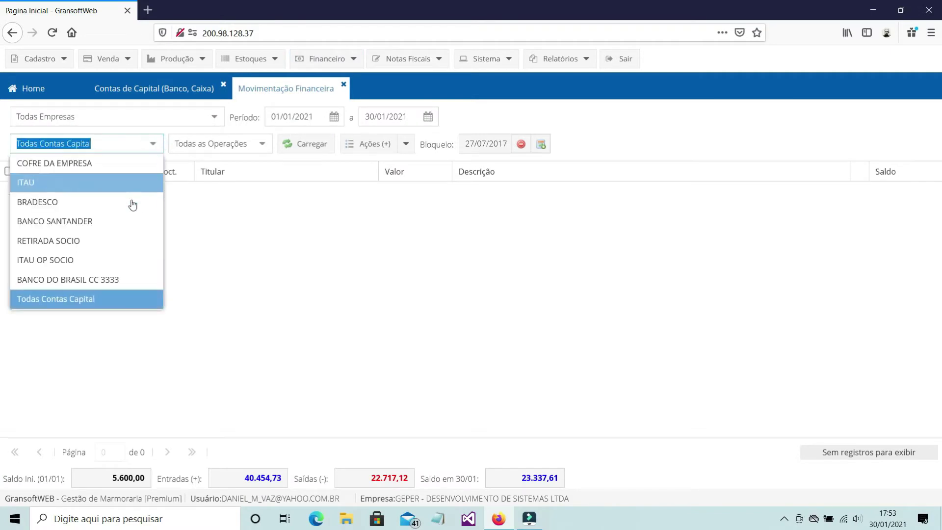
left_click(80, 279)
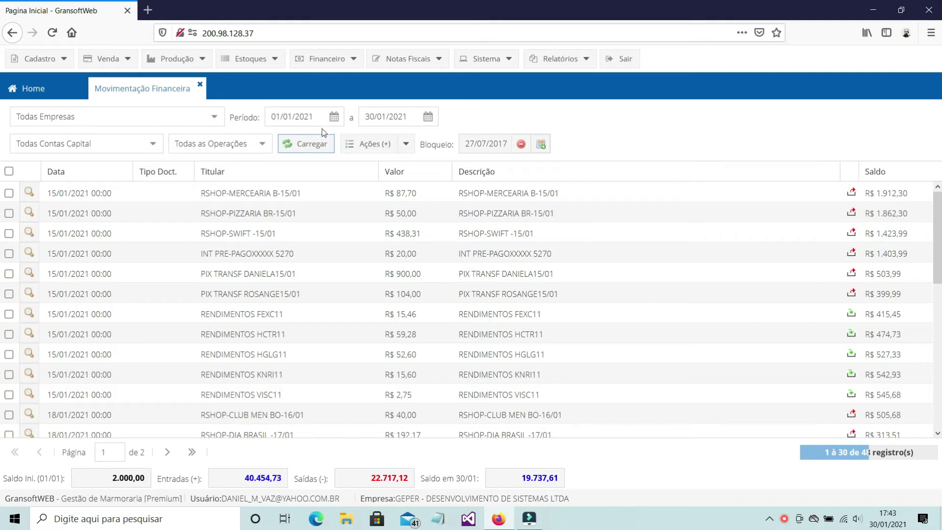
left_click(154, 146)
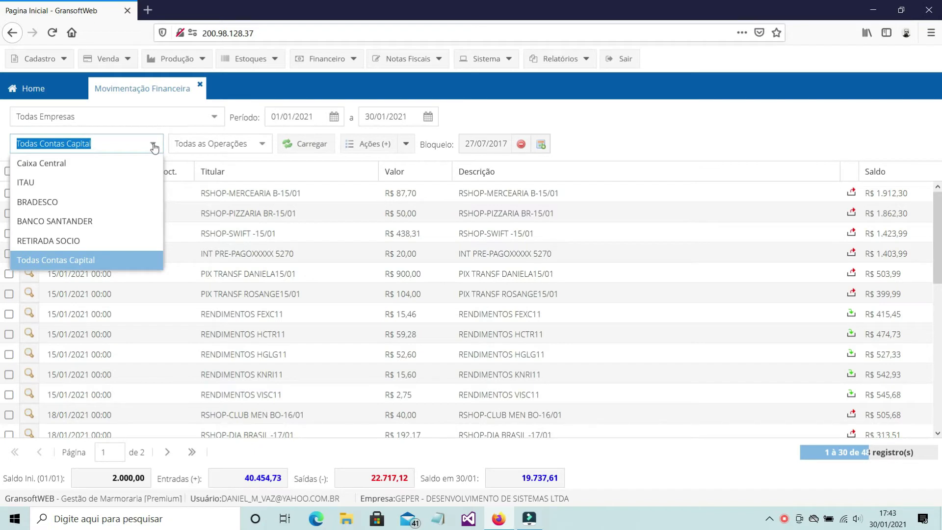
left_click(202, 214)
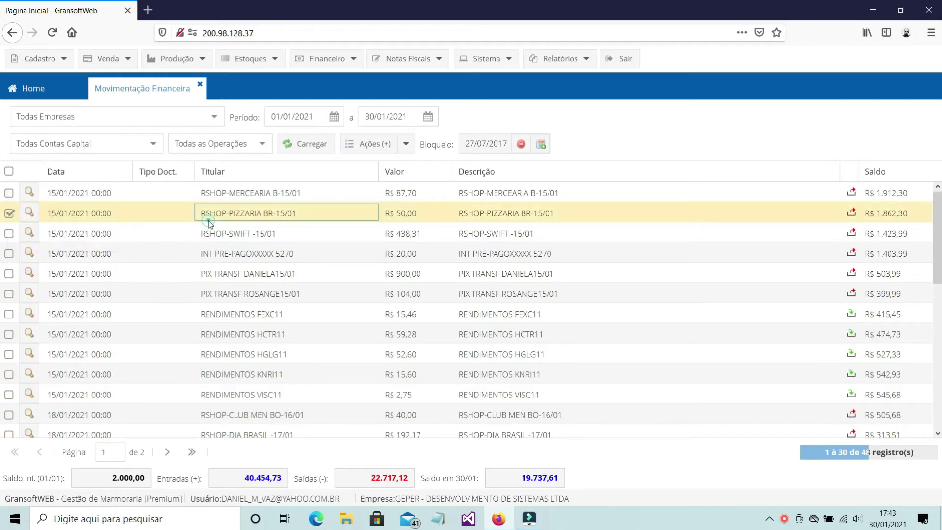
- Set the period start to 31/12/2020 and reload the BANCO DO BRASIL CC 3333 movements
left_click(335, 120)
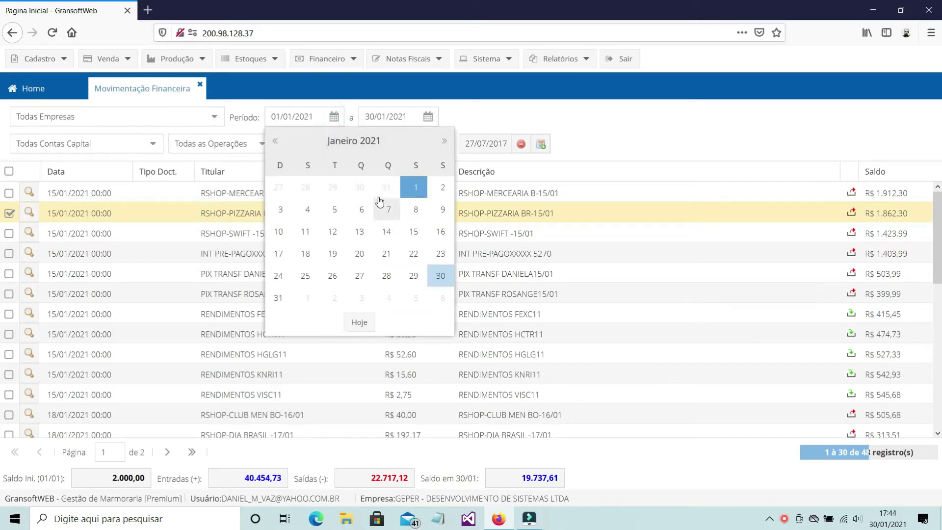
left_click(385, 185)
left_click(298, 144)
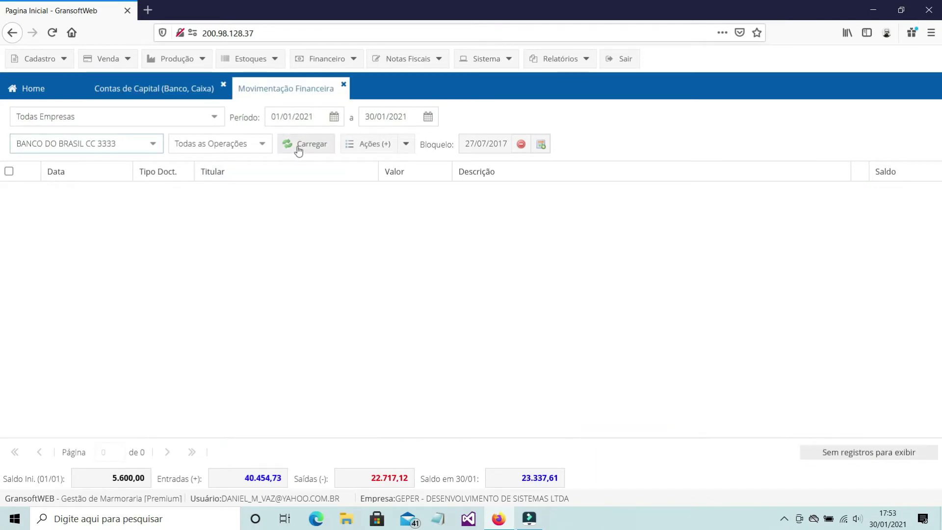
left_click(300, 147)
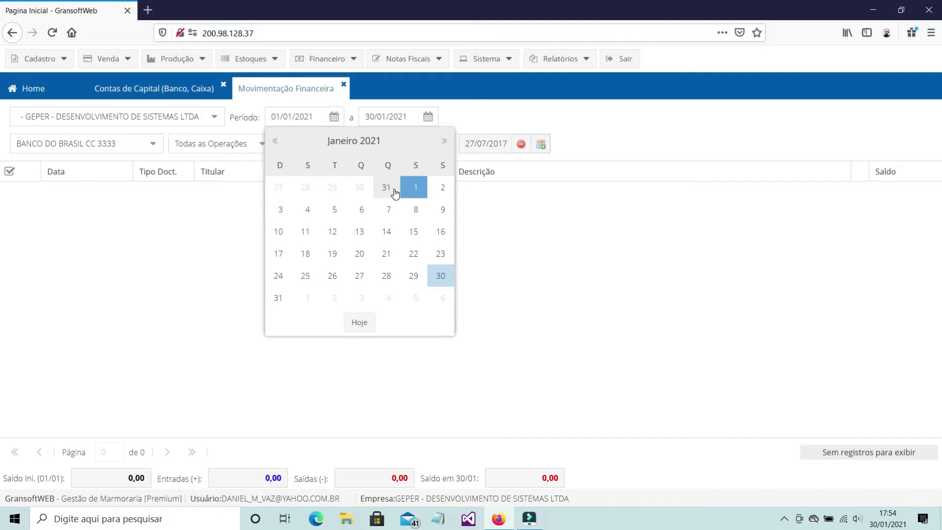
- Reload movements from 31/12/2020 and start a new entry under 122 - Outras Entradas
left_click(385, 189)
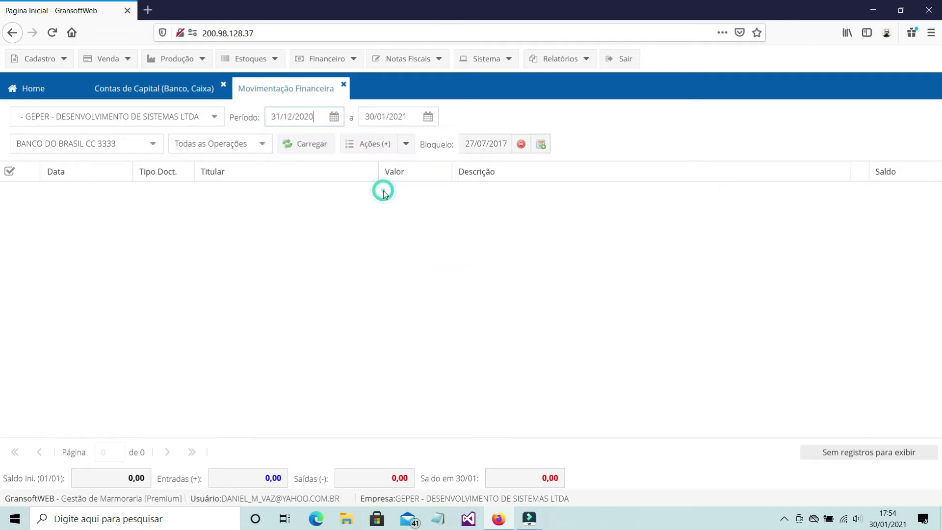
left_click(308, 154)
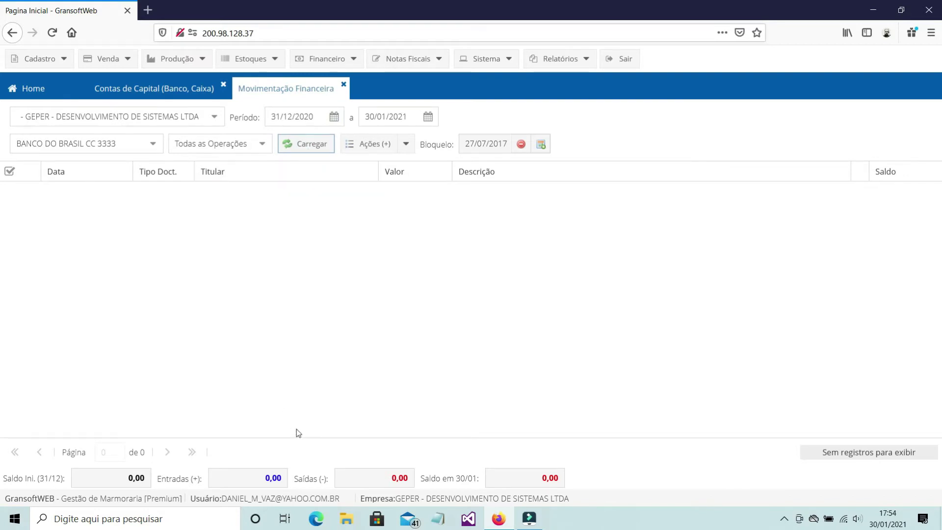
left_click(407, 146)
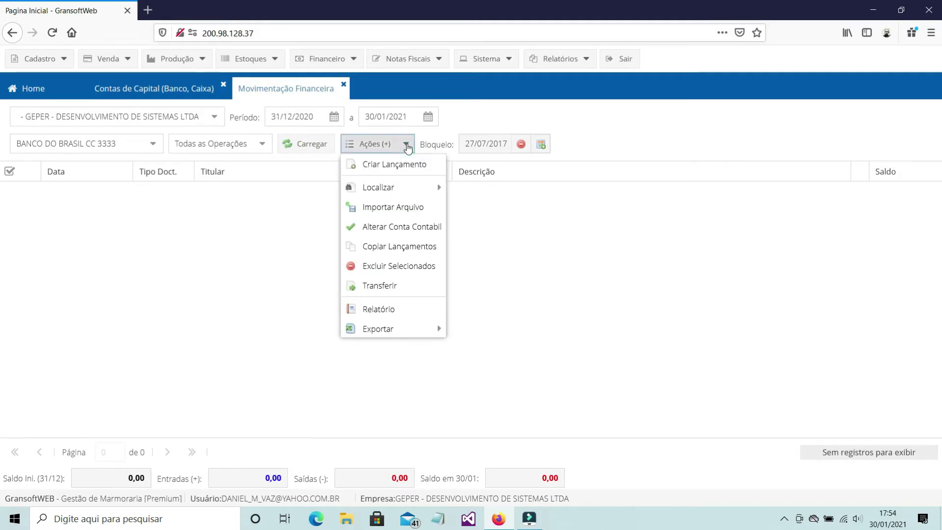
left_click(407, 167)
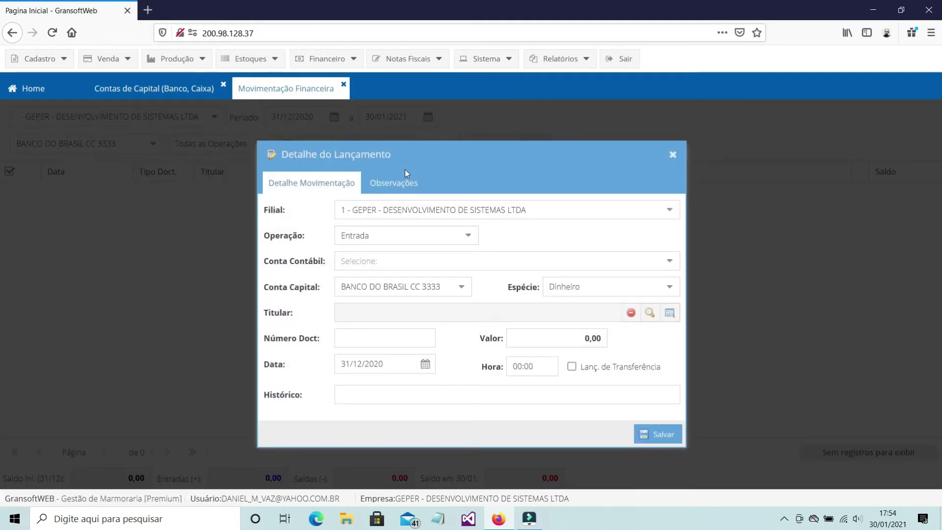
left_click(418, 260)
type("OU")
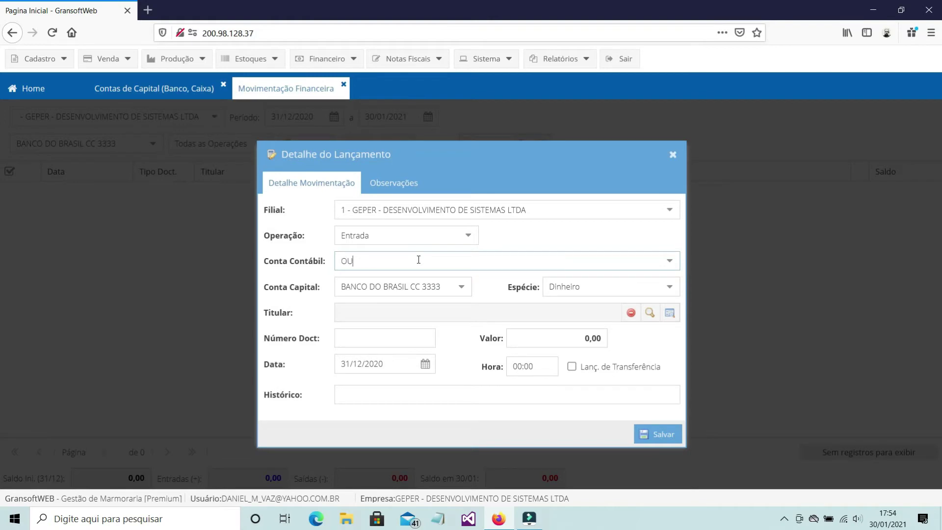
key("Return")
- Give the entry holder GEPER, value 1.500,00 and description COMPOSIÇÃO SALDO INICIAL, and save
left_click(649, 313)
type("GEPER")
left_click(475, 191)
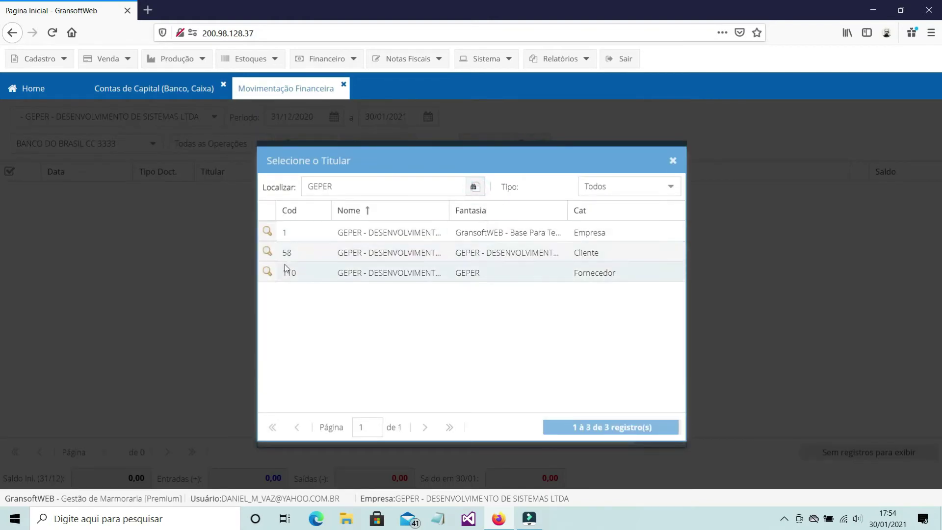
left_click(267, 232)
left_click(580, 338)
type("150,000")
key("Tab")
left_click(579, 391)
type("COMPOSIÇÃO SALDO INICIAL")
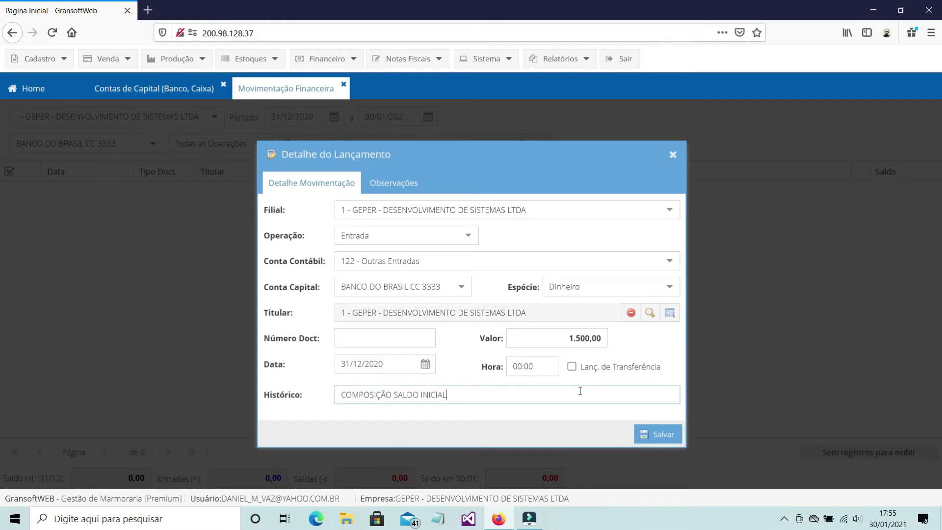
left_click(660, 433)
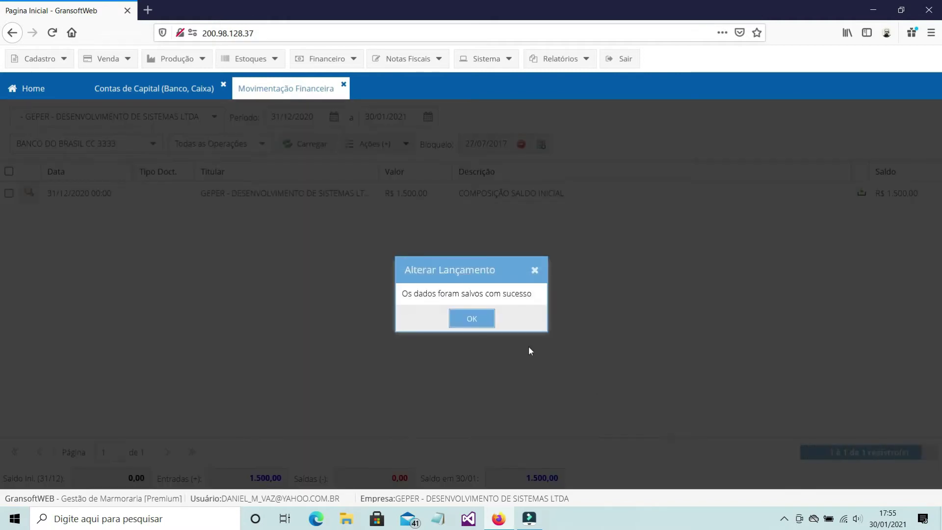
left_click(471, 317)
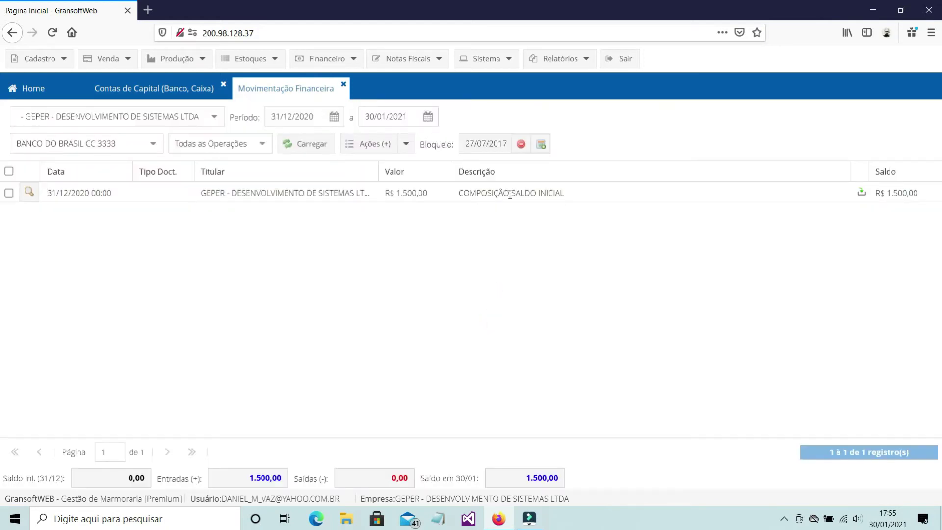
- Reset the period start to 01/01/2021, reload, and view the revenue chart of accounts
left_click(335, 121)
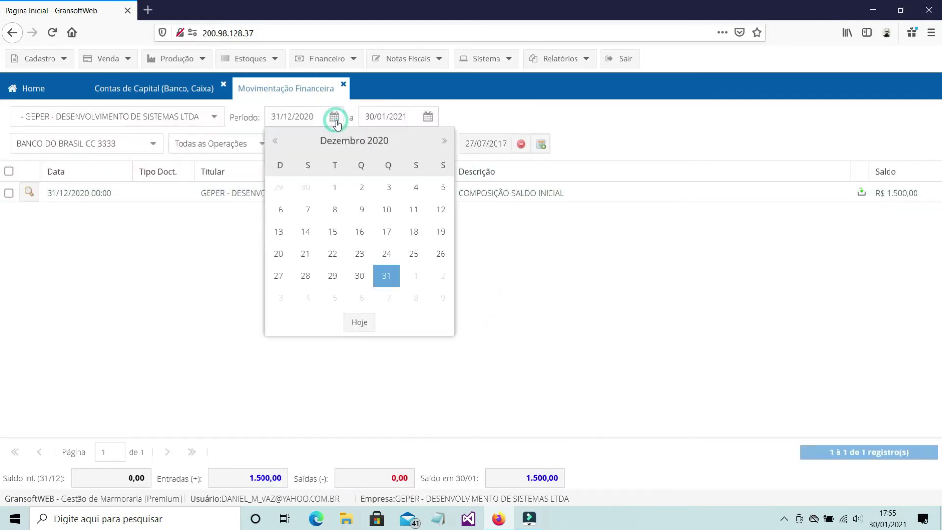
left_click(416, 278)
left_click(322, 144)
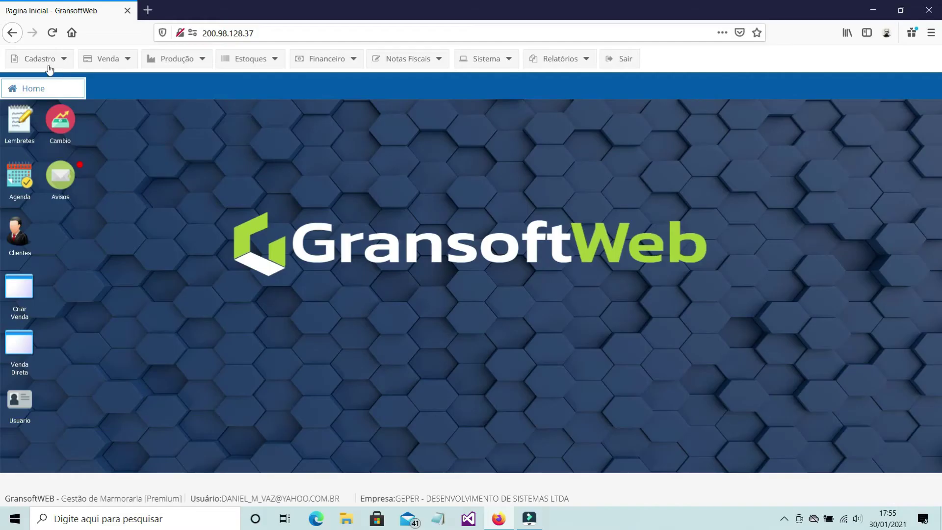
left_click(48, 63)
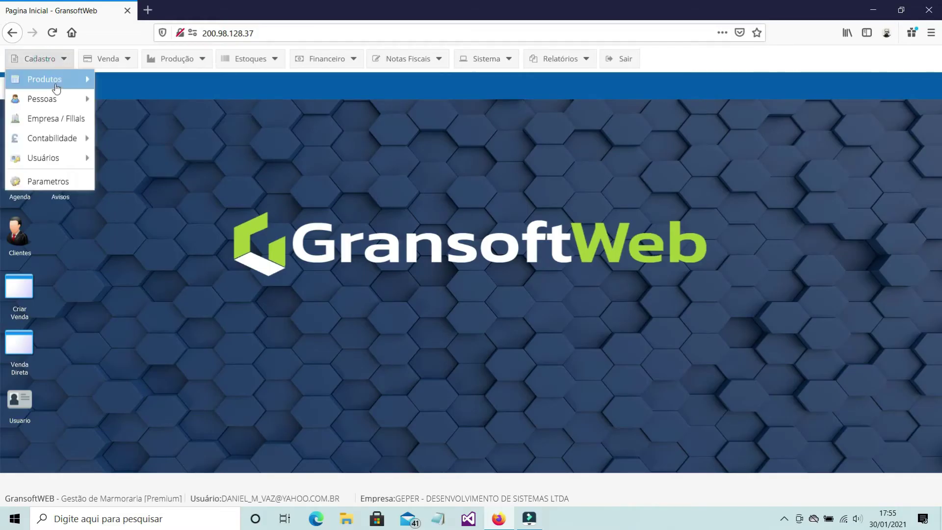
mouse_move(57, 141)
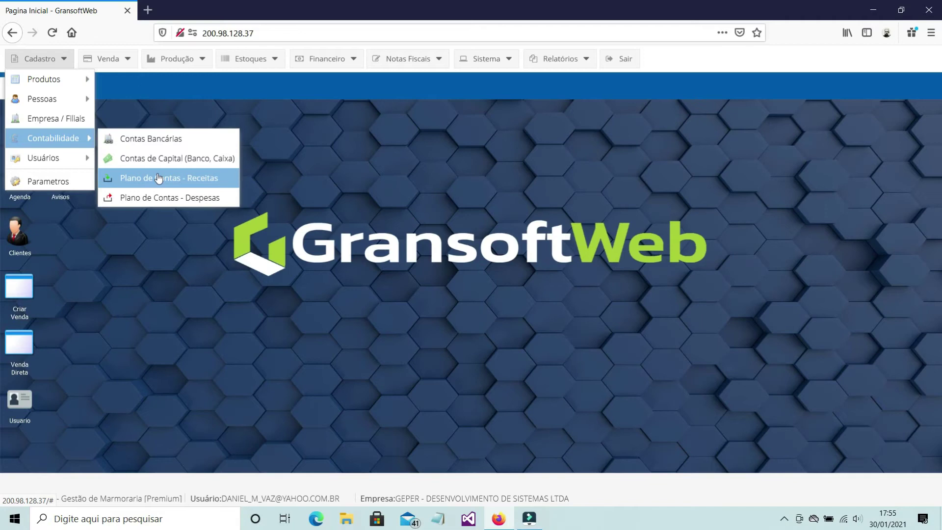
left_click(205, 183)
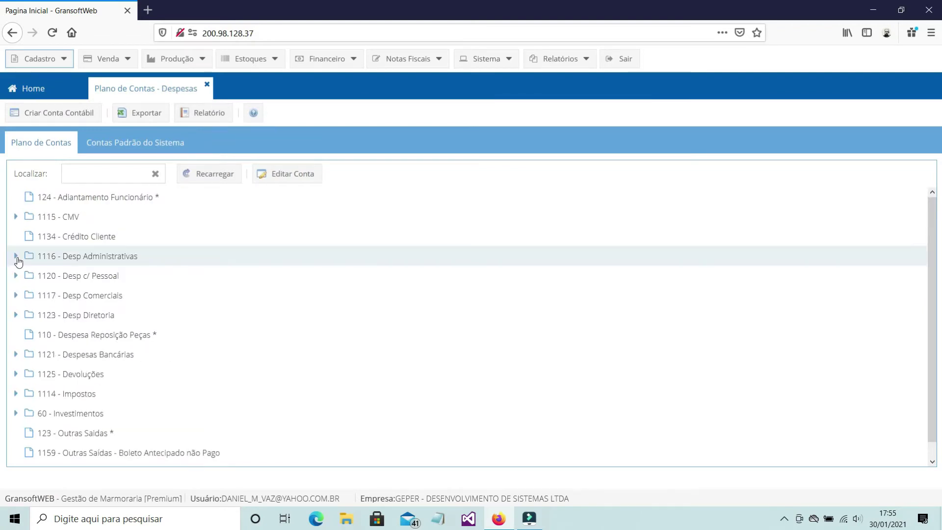
- Browse the expense chart, expanding 15 - Consultoria and collapsing 1116 and 1117, then reopen Movimentação Financeira
left_click(17, 256)
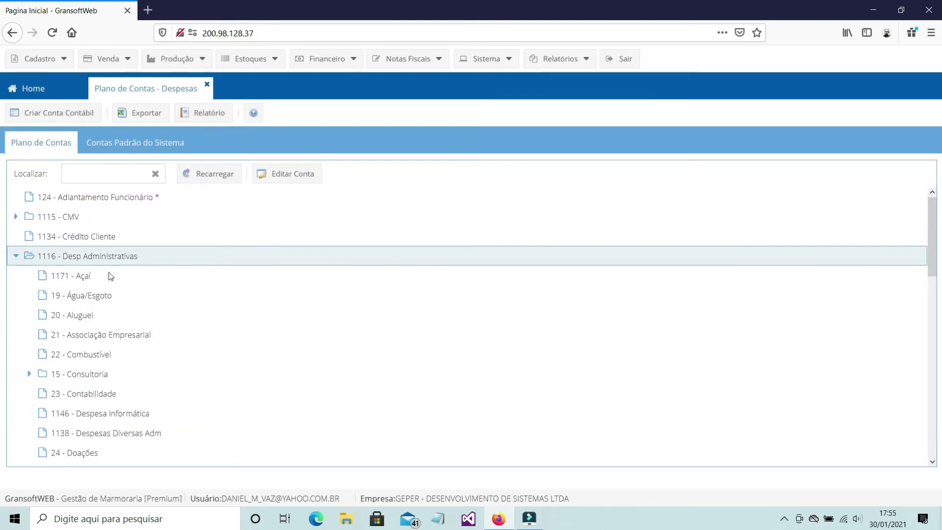
scroll(255, 302, "down", 3)
scroll(255, 303, "down", 2)
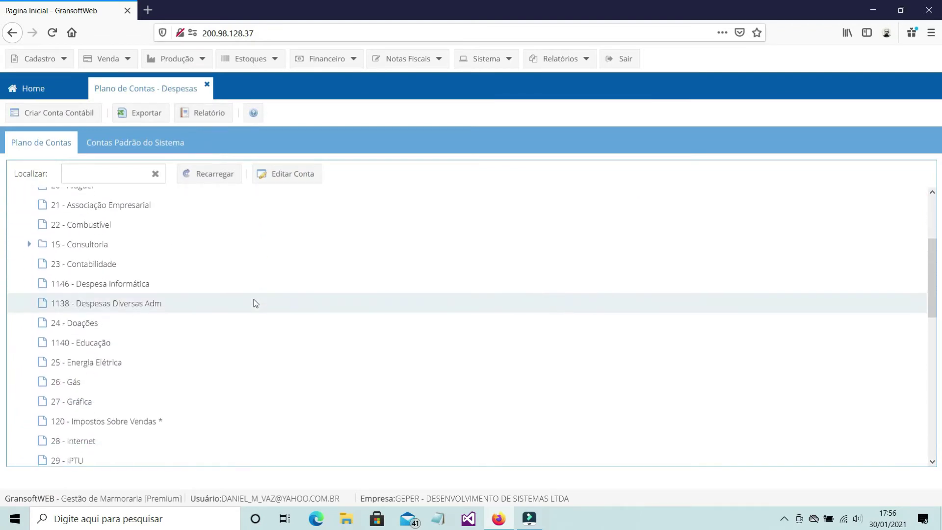
left_click(28, 246)
scroll(357, 308, "up", 4)
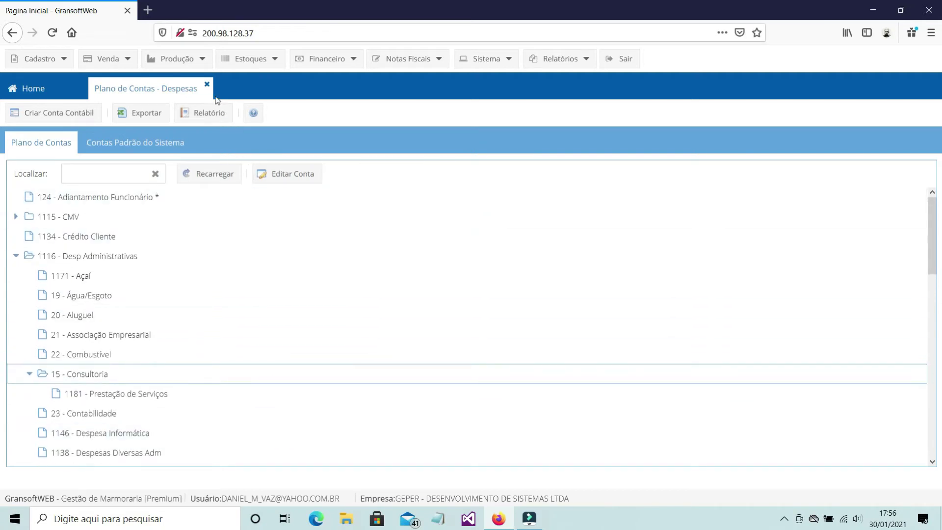
left_click(17, 257)
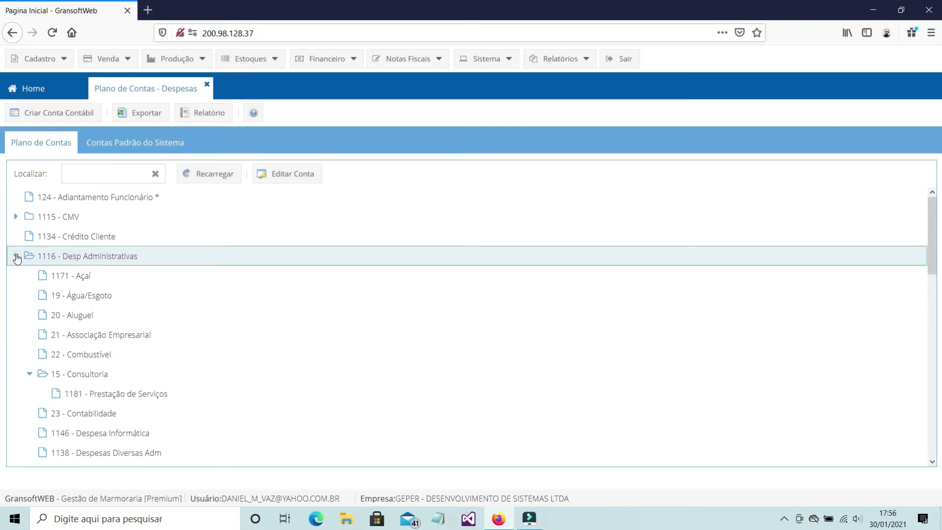
left_click(17, 257)
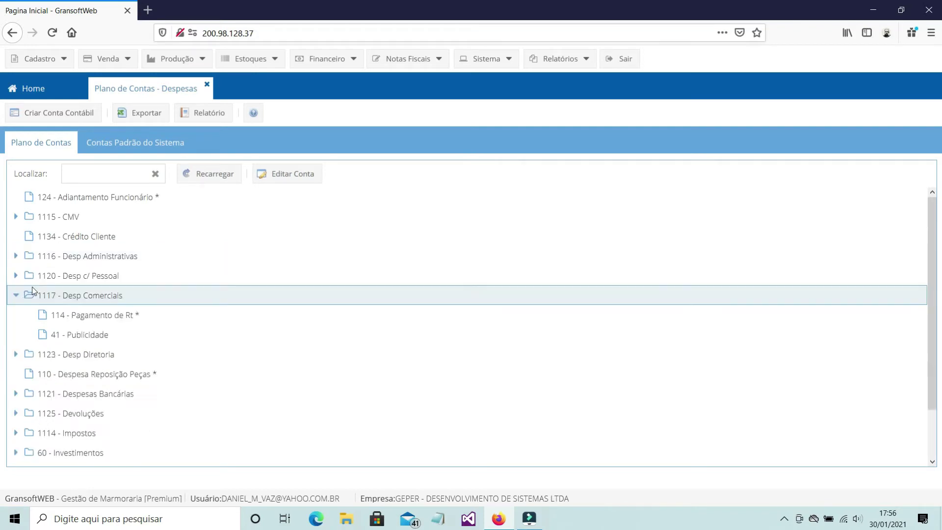
left_click(15, 294)
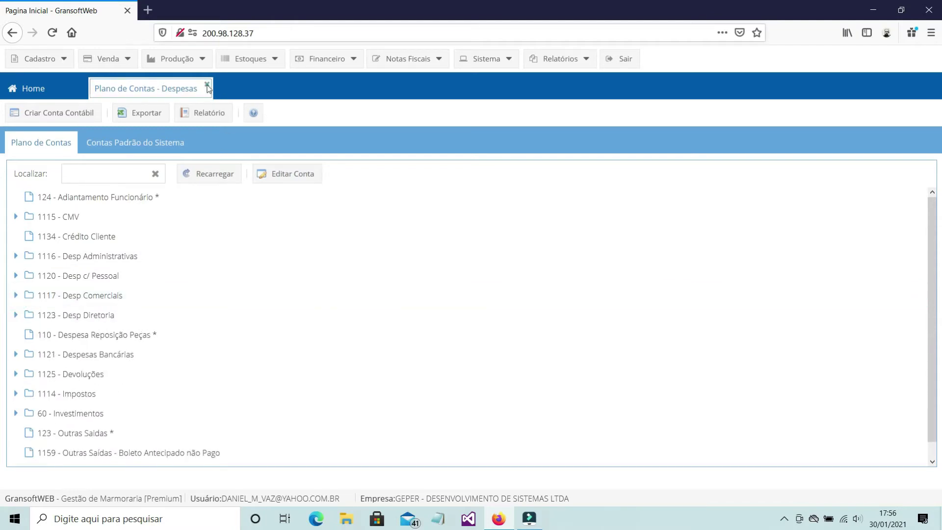
left_click(207, 84)
left_click(325, 59)
left_click(335, 118)
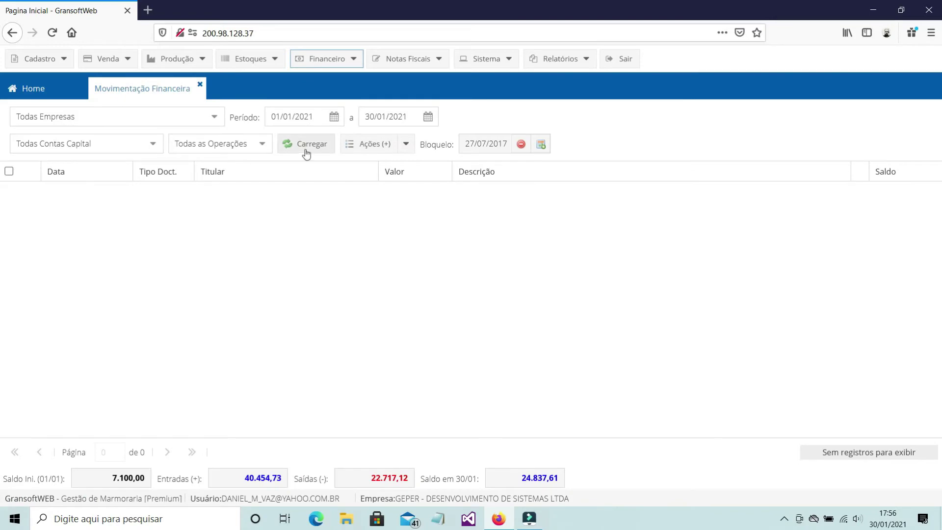
- Filter financial movements to the GEPER company and load them
left_click(215, 118)
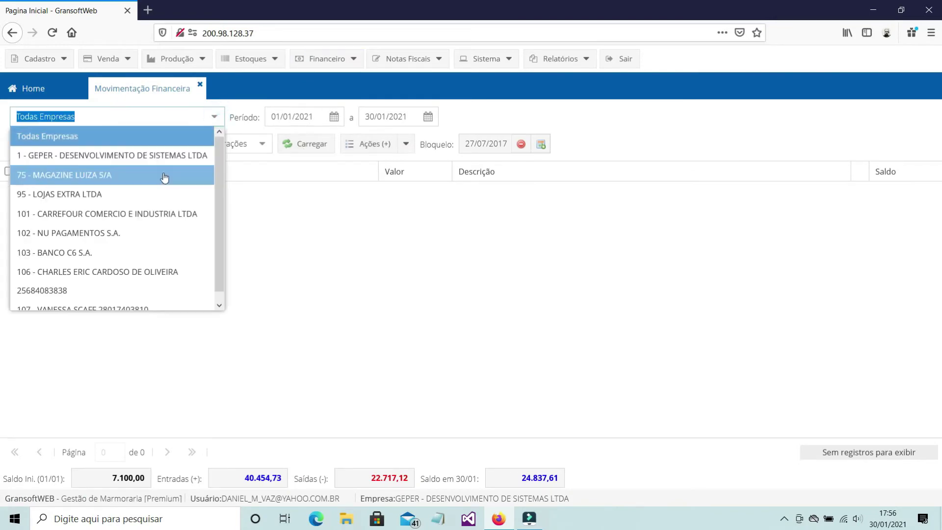
left_click(164, 156)
left_click(314, 145)
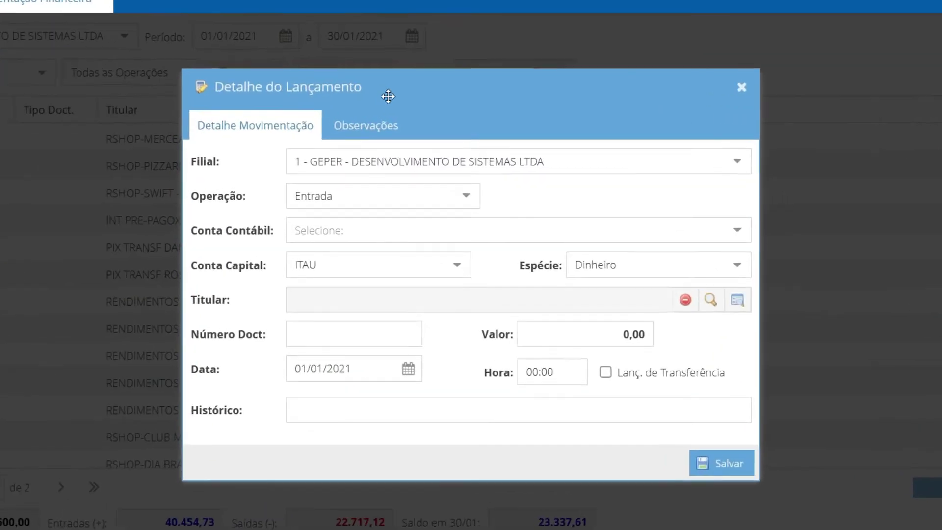
- Make the new entry a Saída classified as 115 - Pagamento Fornecedores
left_click(464, 164)
left_click(358, 218)
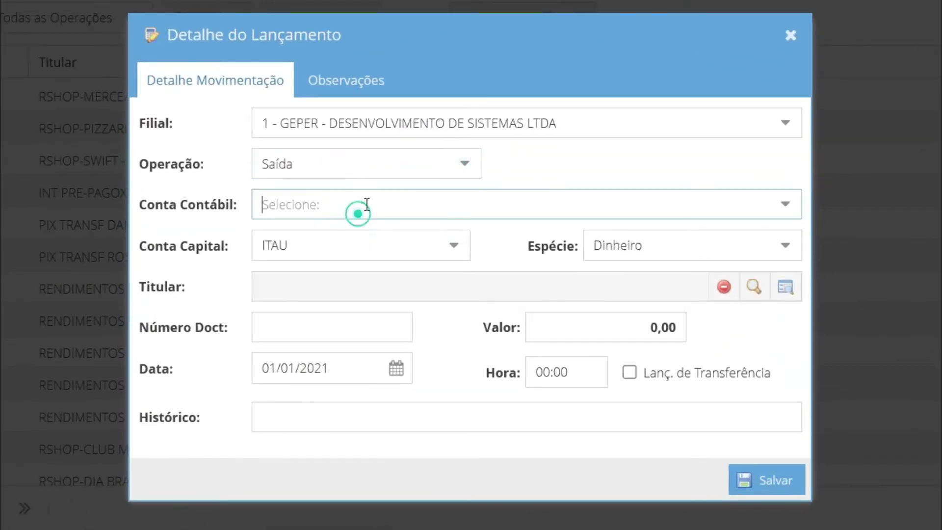
type("PAGAMENT")
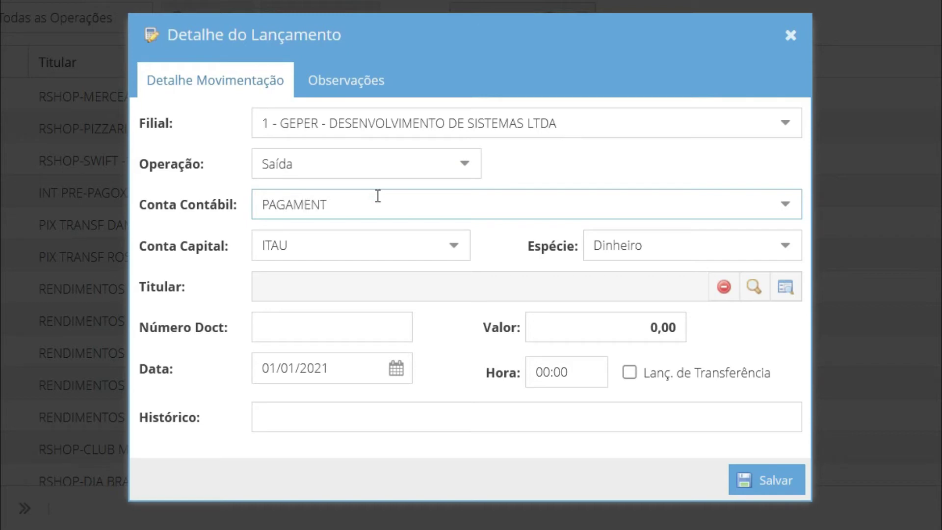
type("O FORN")
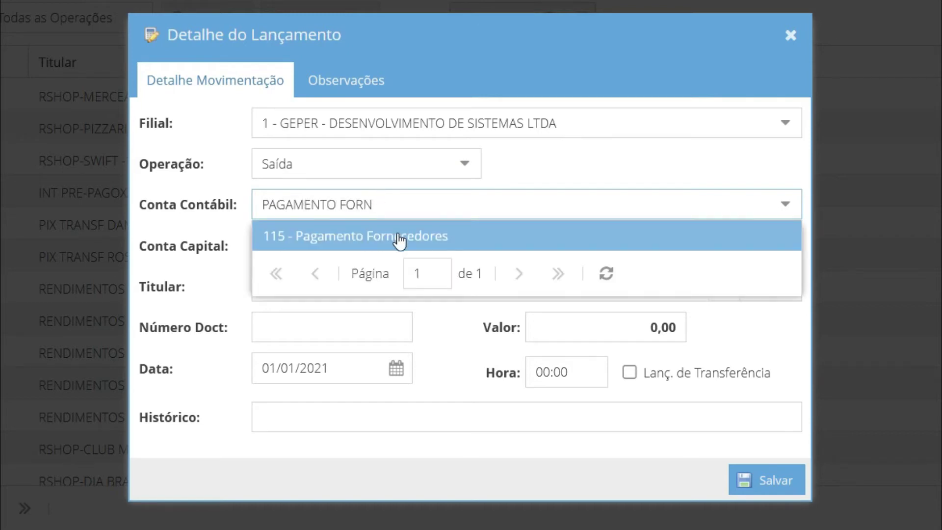
left_click(405, 231)
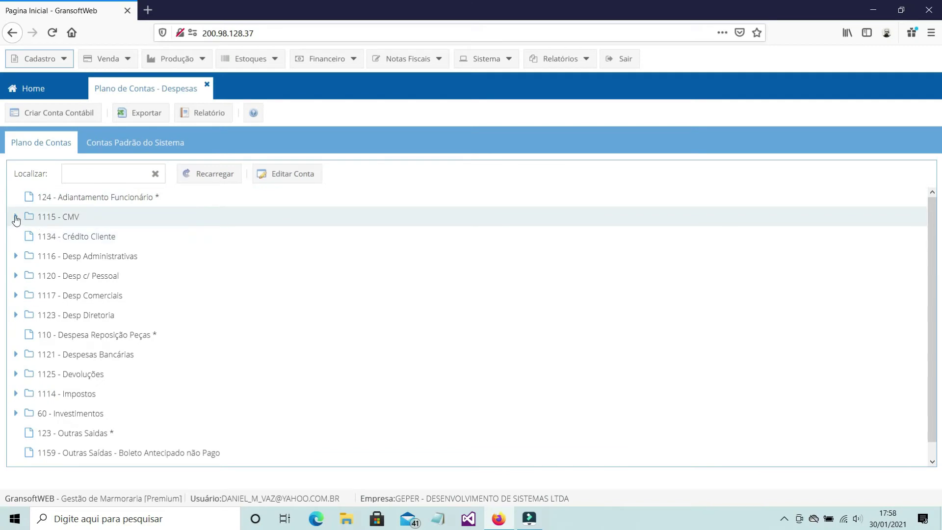
left_click(15, 217)
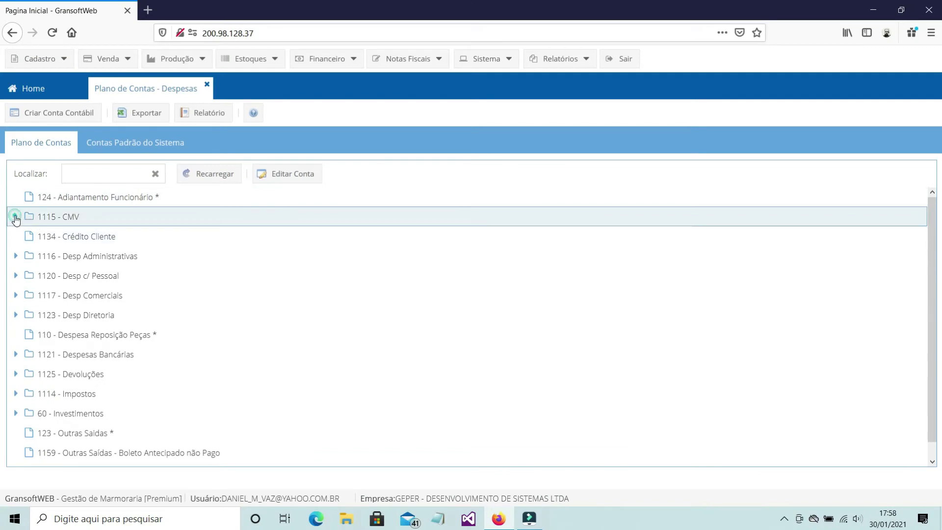
- Expand 1116 - Desp Administrativas and 15 - Consultoria, then close the expense chart of accounts
scroll(83, 319, "down", 2)
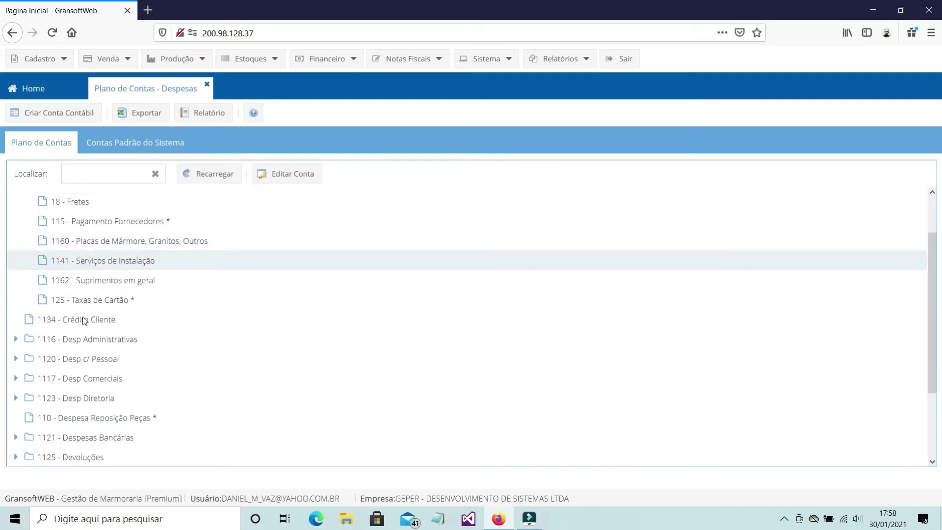
left_click(15, 329)
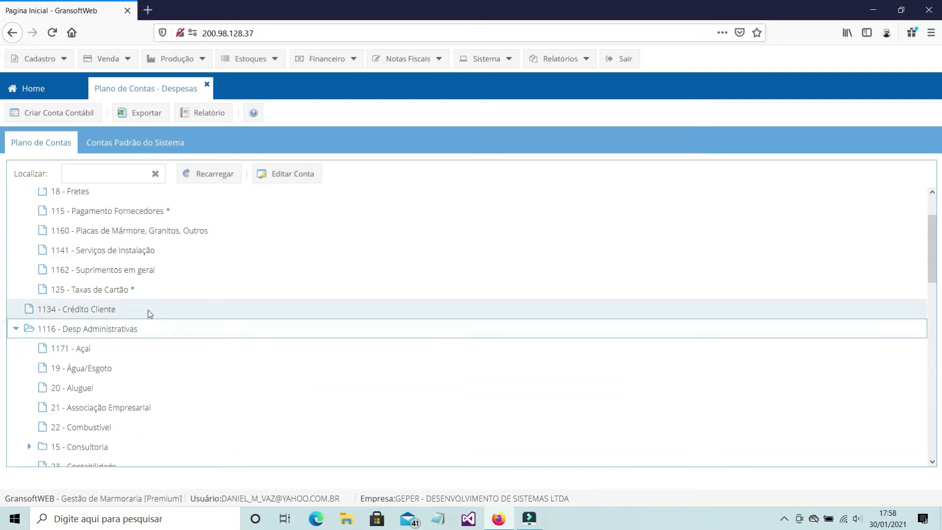
scroll(147, 312, "down", 4)
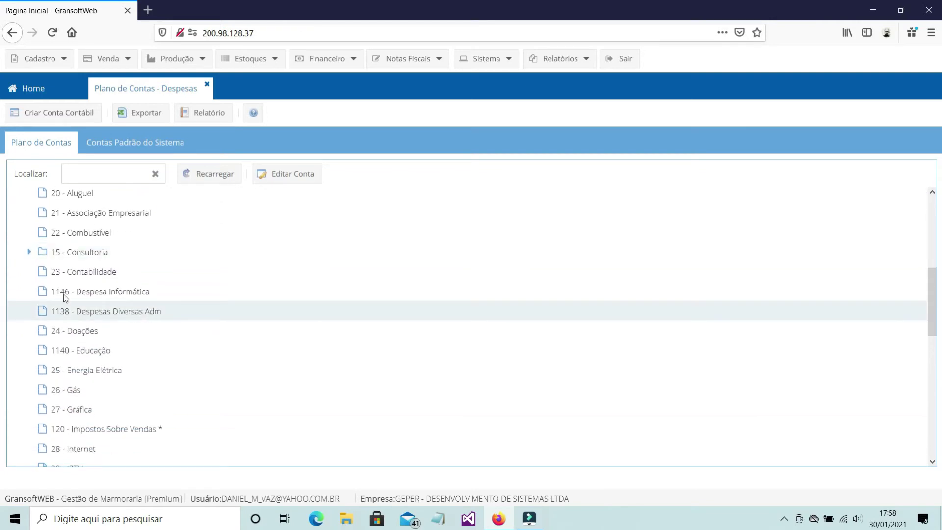
left_click(29, 252)
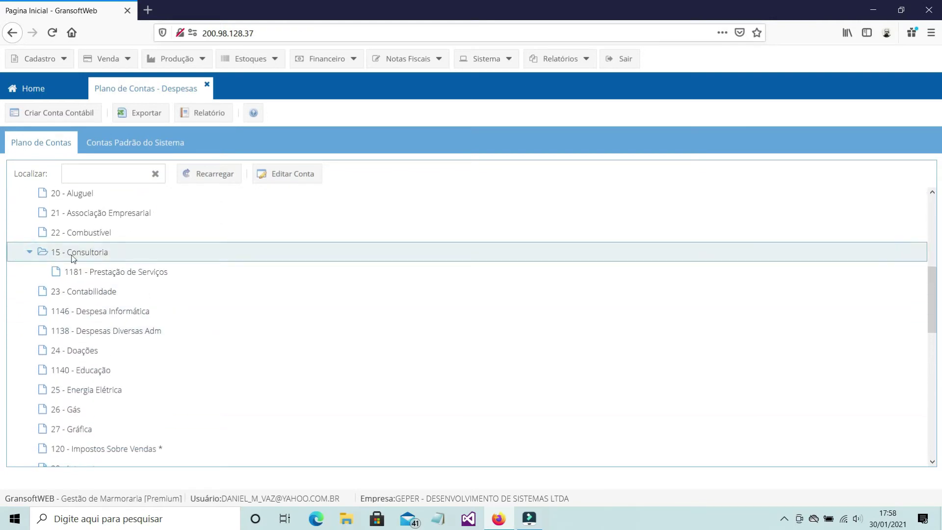
scroll(157, 255, "down", 4)
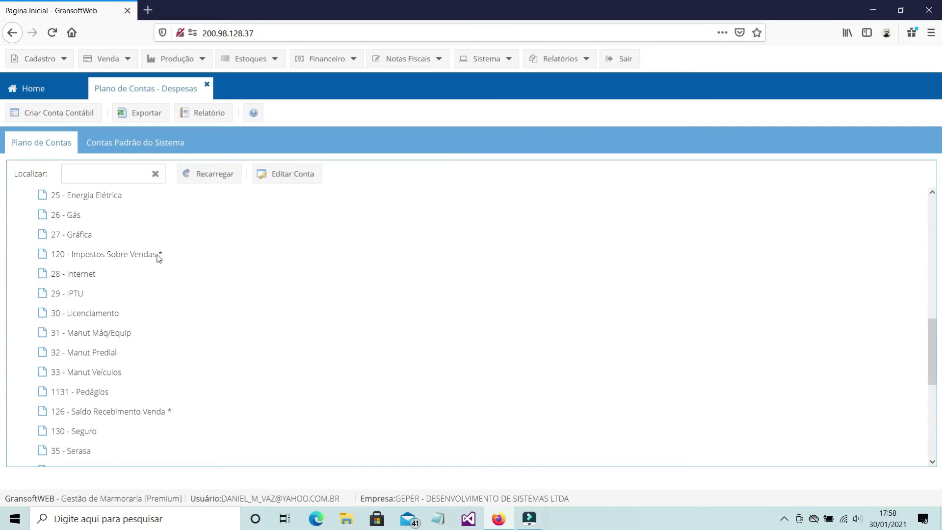
left_click(204, 113)
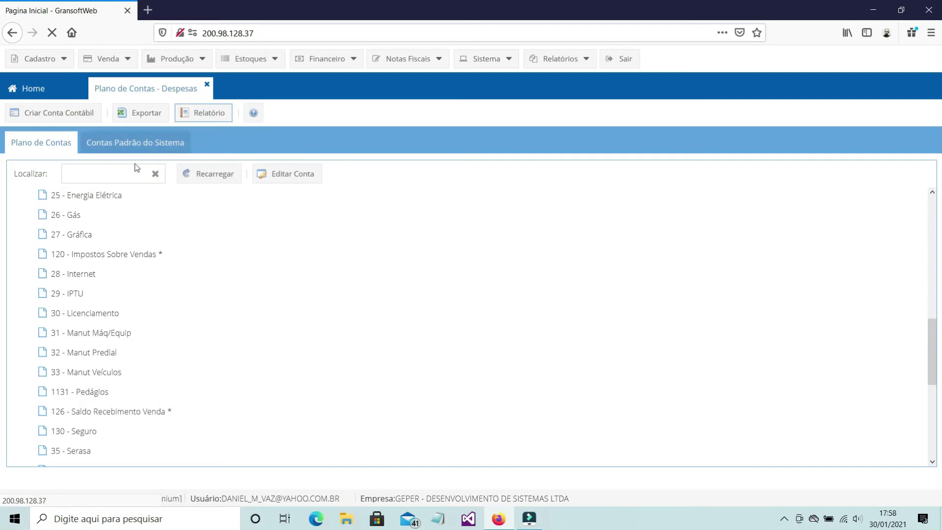
left_click(203, 86)
left_click(46, 59)
mouse_move(54, 142)
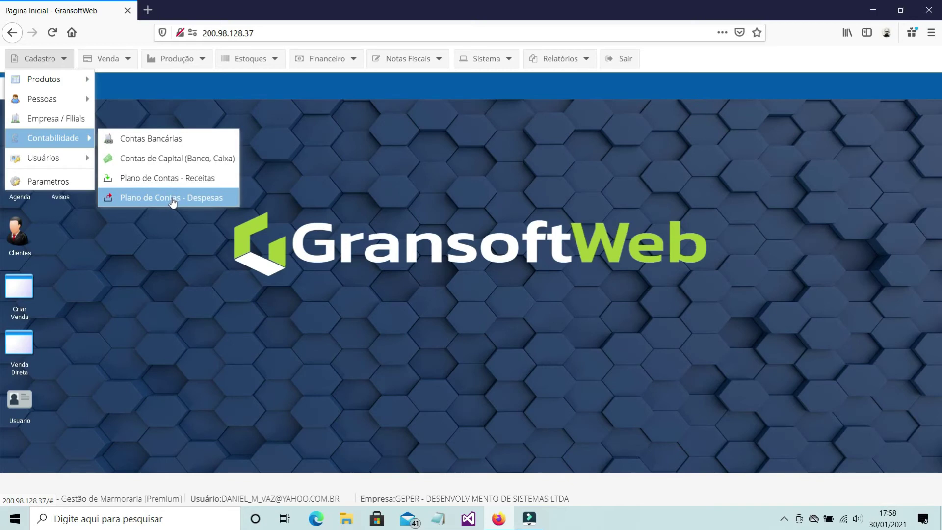
- Search the expense chart of accounts for 'TAR', then close and reopen it unfiltered
left_click(173, 198)
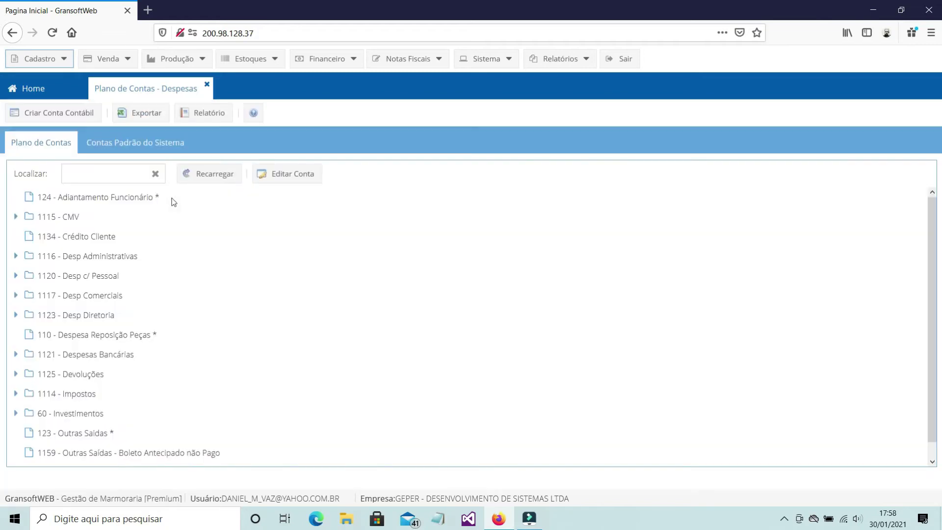
left_click(102, 178)
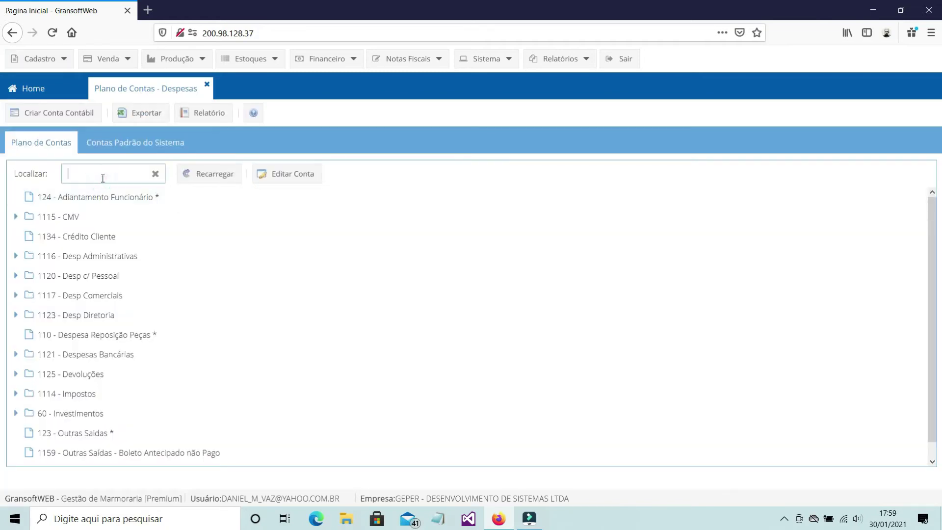
type("TAR")
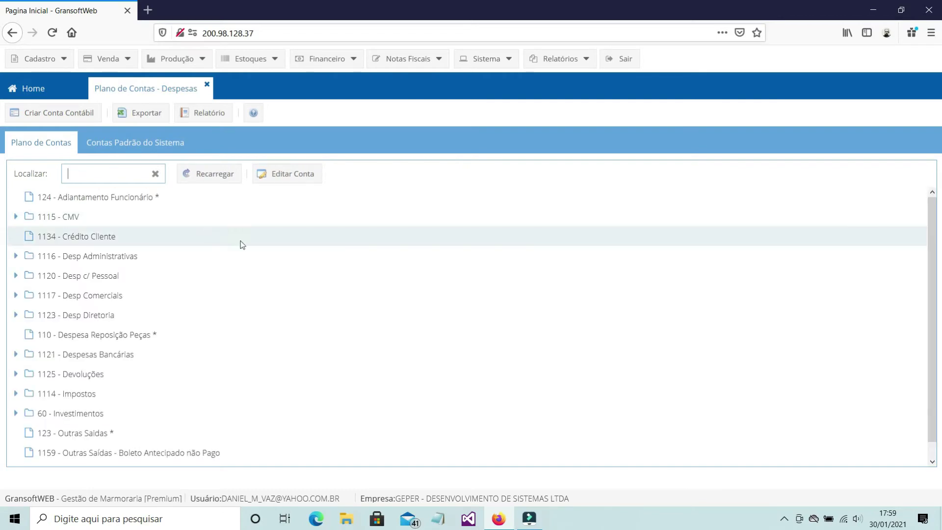
left_click(207, 84)
left_click(52, 53)
mouse_move(54, 138)
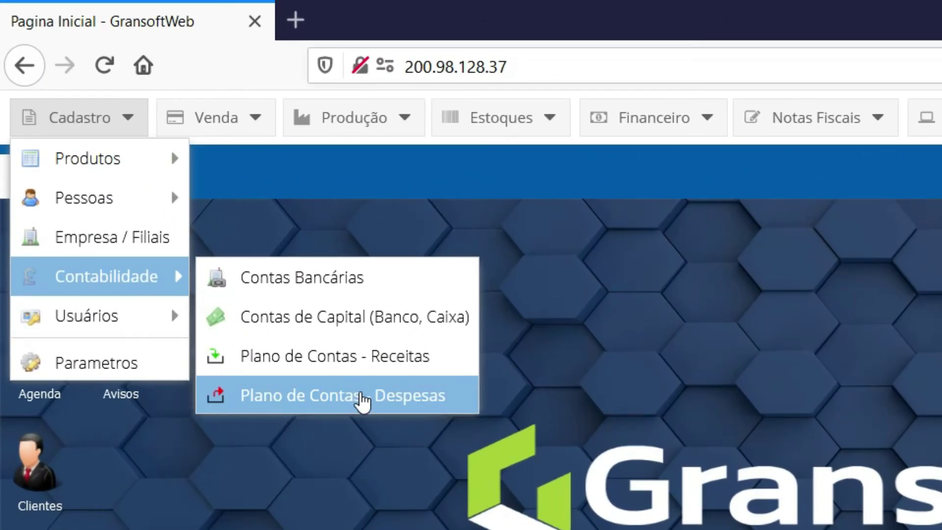
left_click(363, 397)
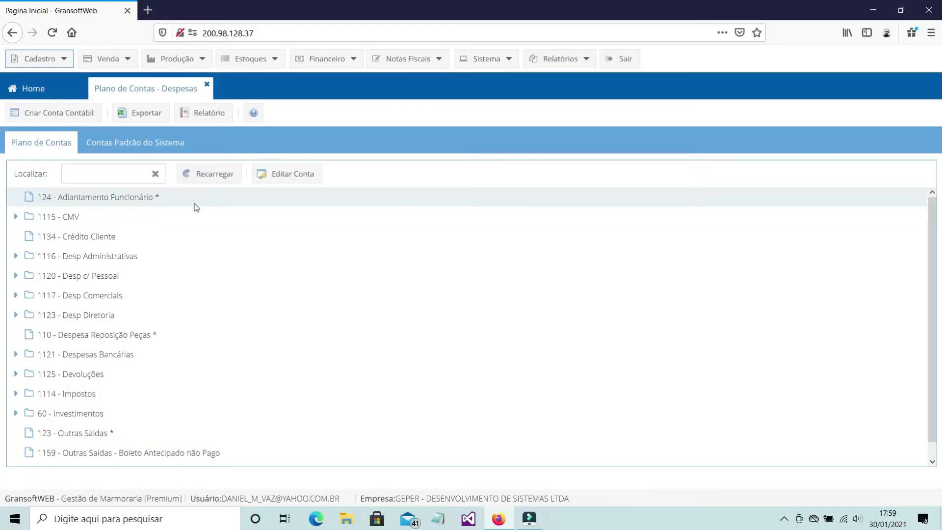
- Create account DESPESAS BANCÁRIAS noted 'REF. LANÇAMENTOS CONTAS BANCÁRIAS' and hidden from the DRE
left_click(53, 117)
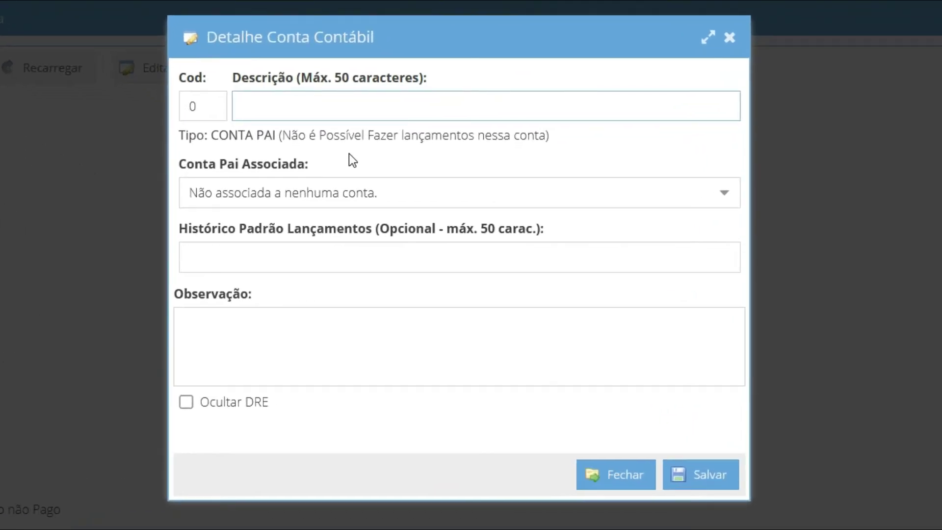
type("DESPESAS BANCÁRIAS")
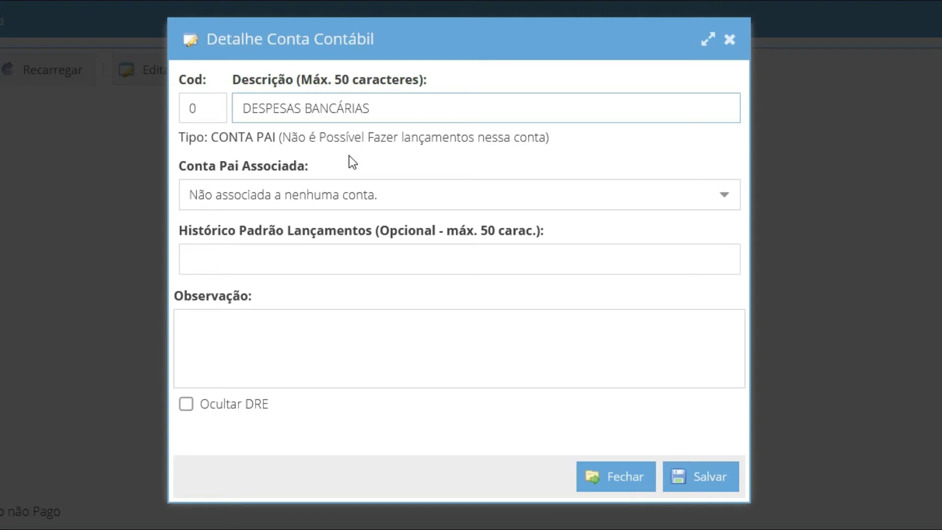
left_click(316, 350)
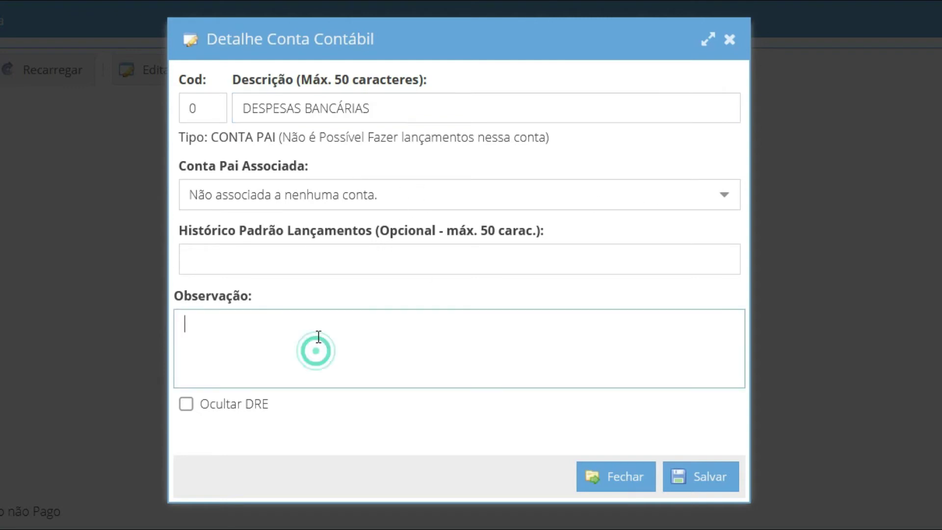
type("REF. ")
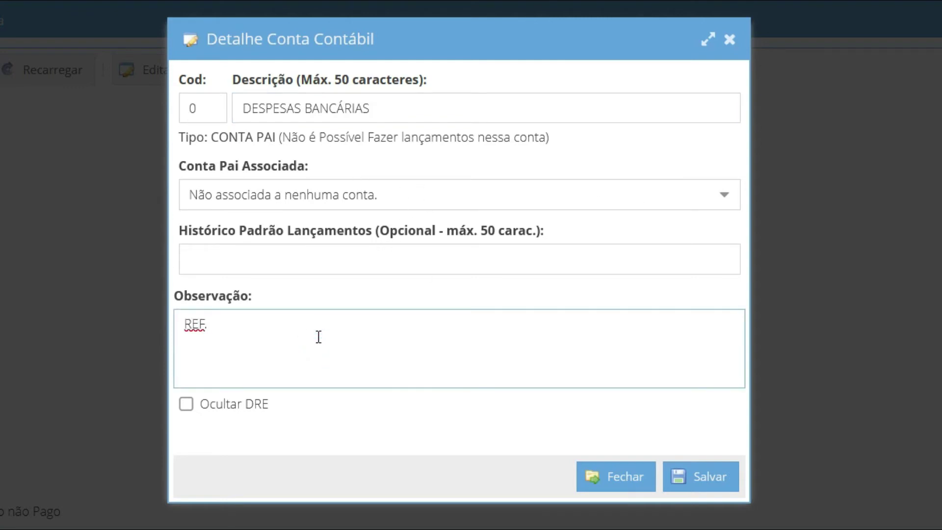
type("LANÇAMENTOS CONTA")
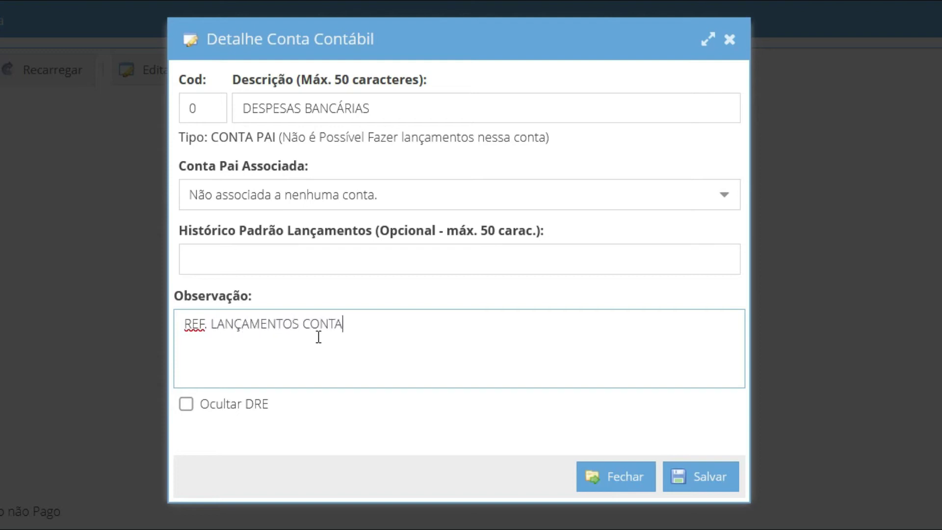
type("S BANCÁRIAS.")
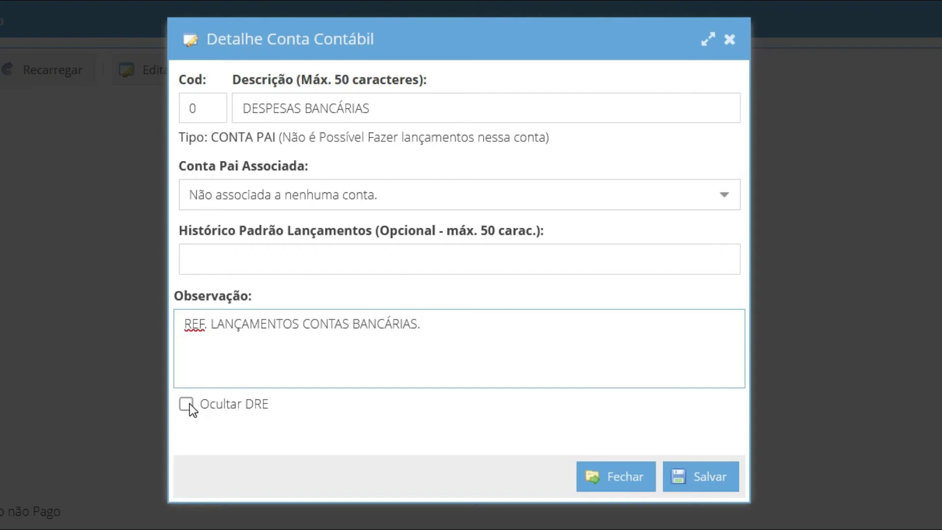
left_click(187, 403)
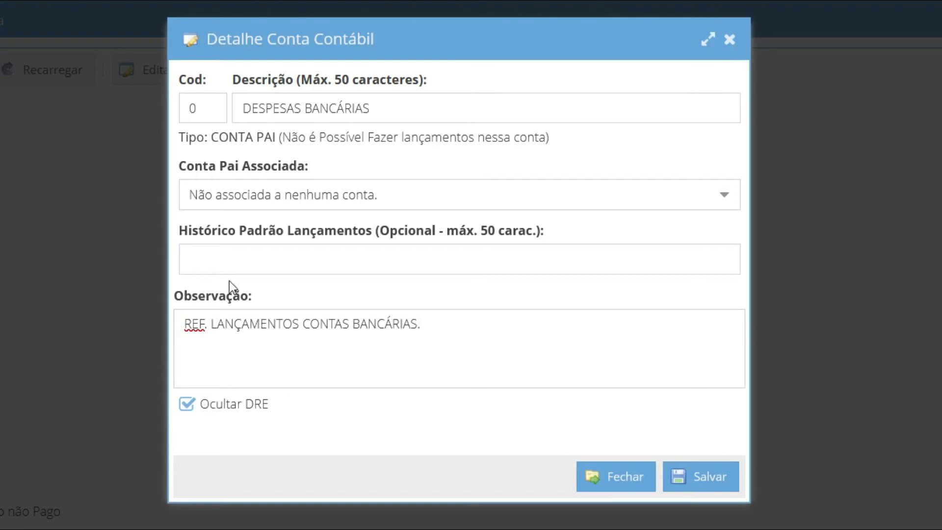
left_click(237, 260)
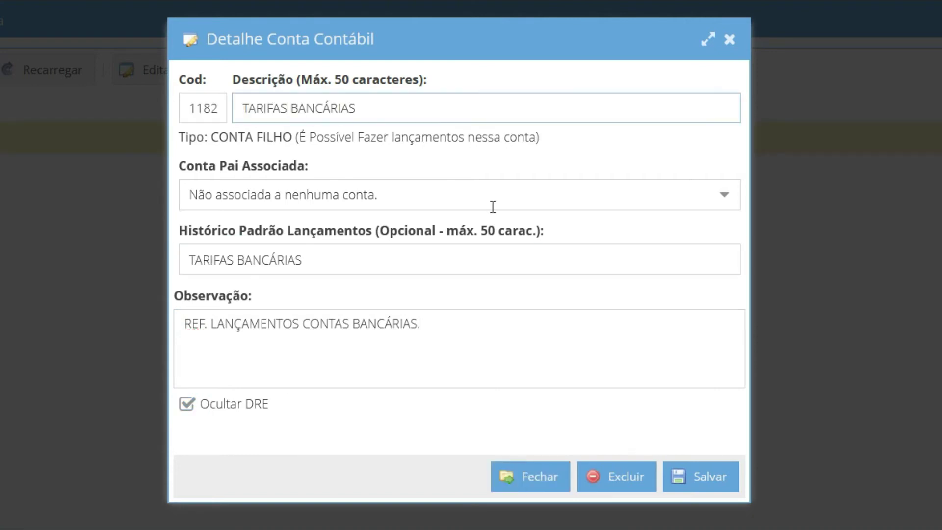
- Make 1121 - Despesas Bancárias the parent of account 1182 - TARIFAS BANCÁRIAS and save
left_click(491, 205)
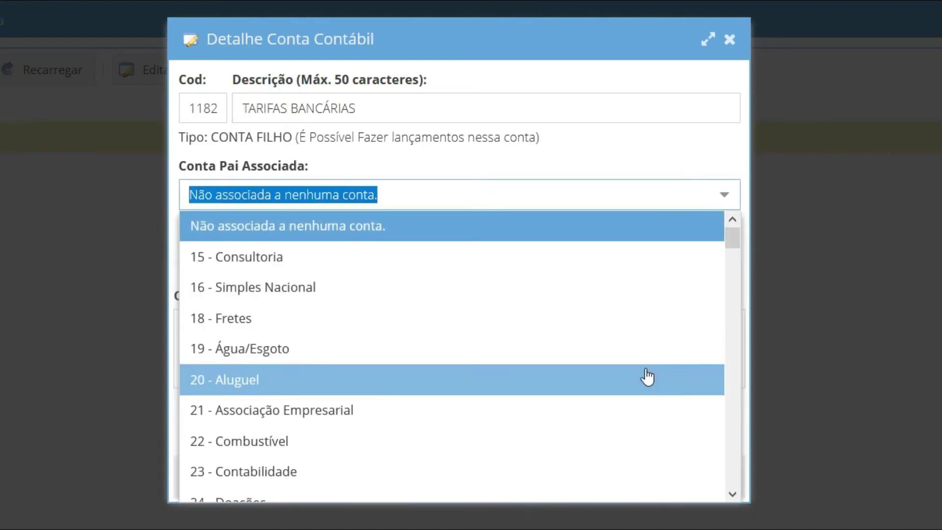
scroll(638, 393, "down", 5)
scroll(632, 407, "down", 15)
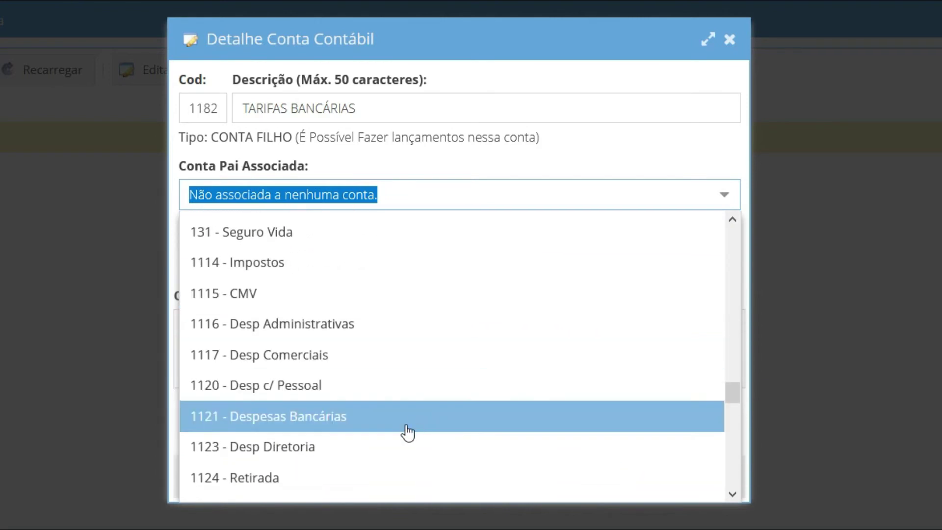
left_click(347, 417)
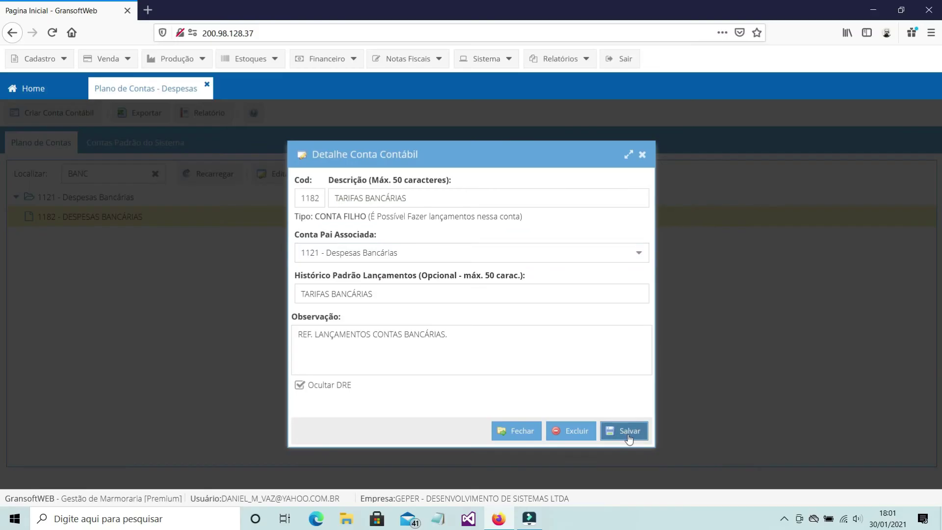
left_click(709, 487)
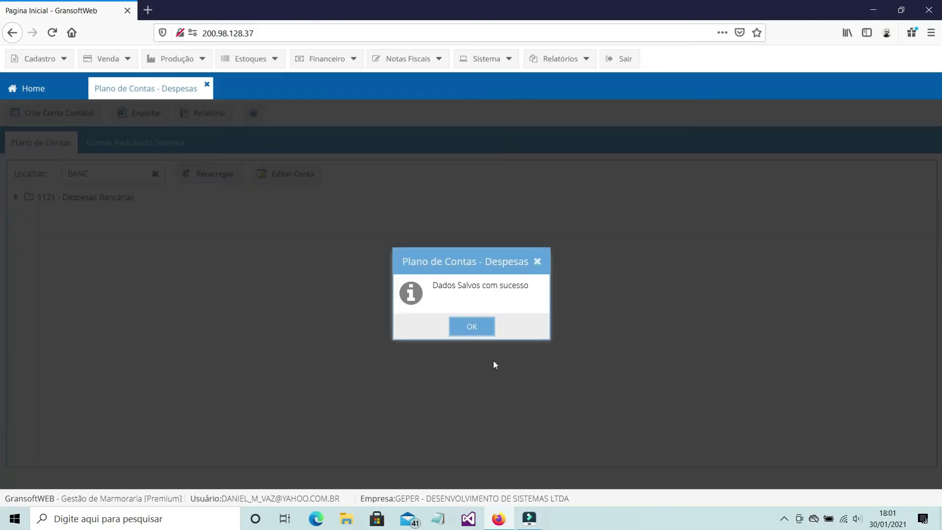
- Dismiss the save confirmation, clear the Localizar filter, reload the chart and search 'BA'
left_click(472, 327)
left_click(155, 173)
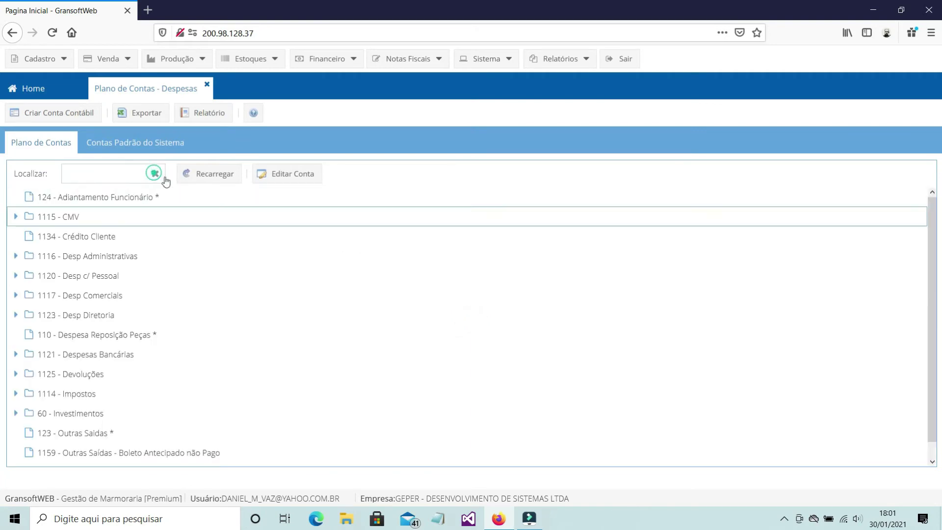
left_click(217, 182)
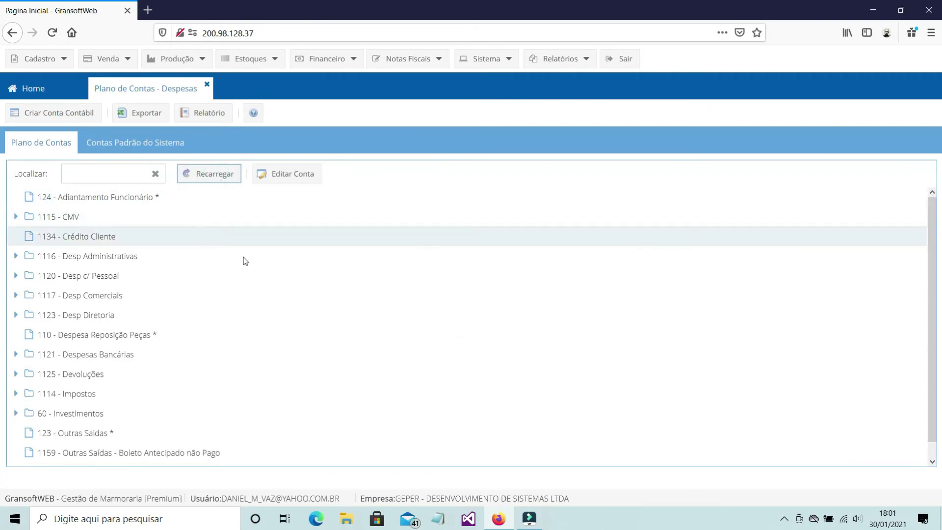
scroll(316, 309, "down", 1)
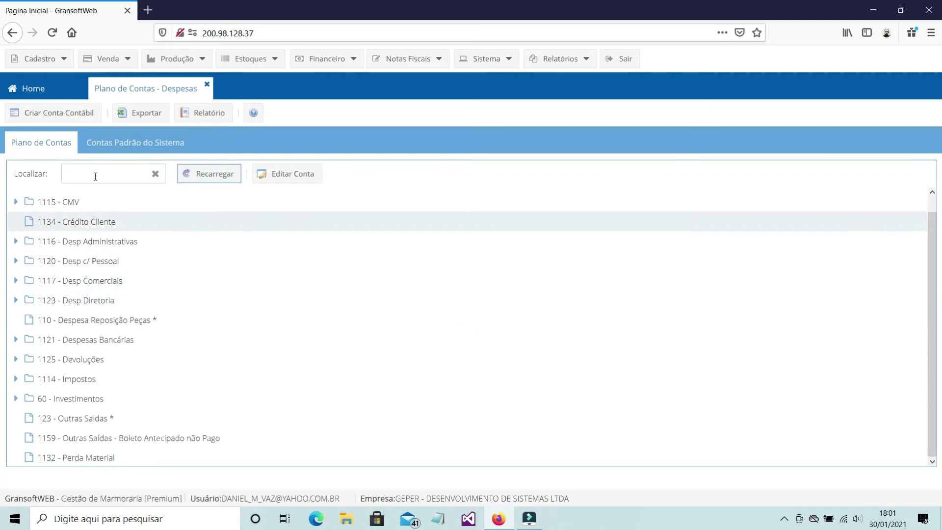
left_click(92, 174)
type("BA")
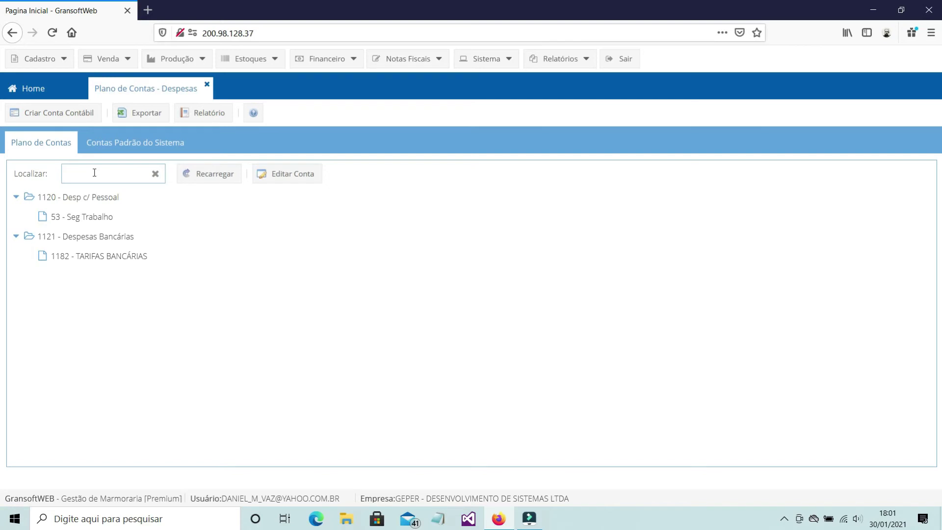
scroll(230, 294, "down", 1)
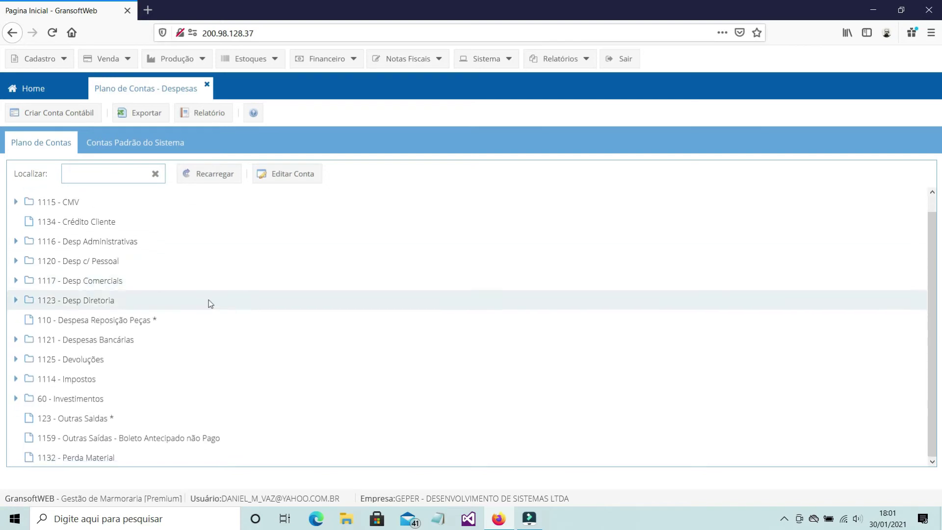
- Expand 1121 - Despesas Bancárias and view the 1182 - TARIFAS BANCÁRIAS account details without changes
left_click(17, 340)
scroll(147, 368, "down", 3)
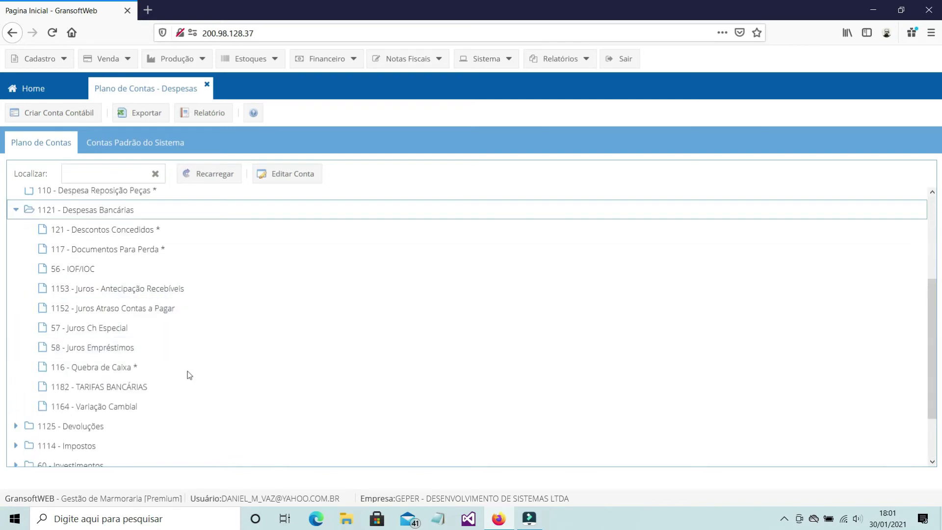
left_click(129, 387)
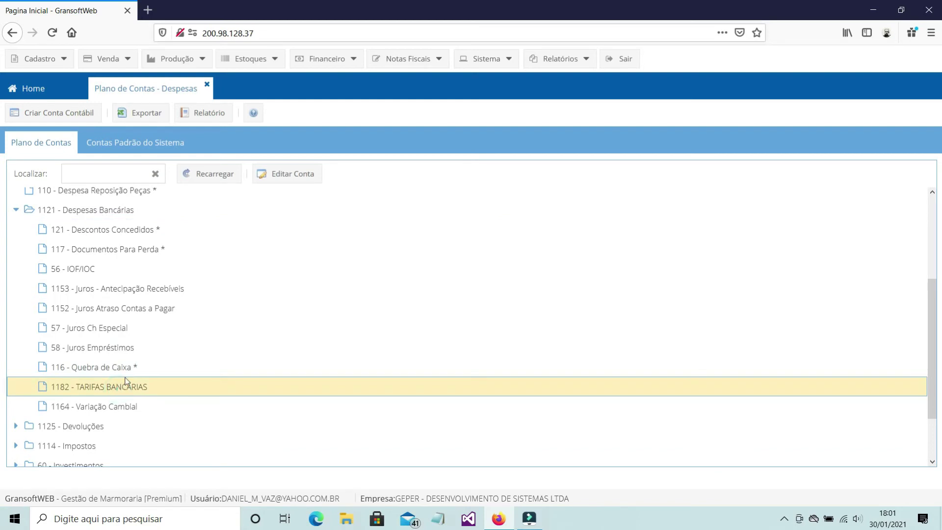
left_click(281, 176)
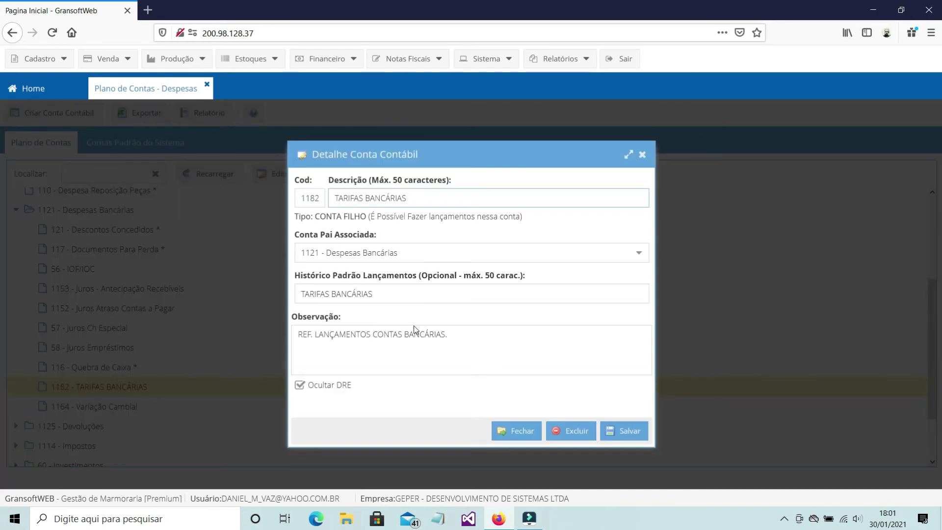
left_click(476, 337)
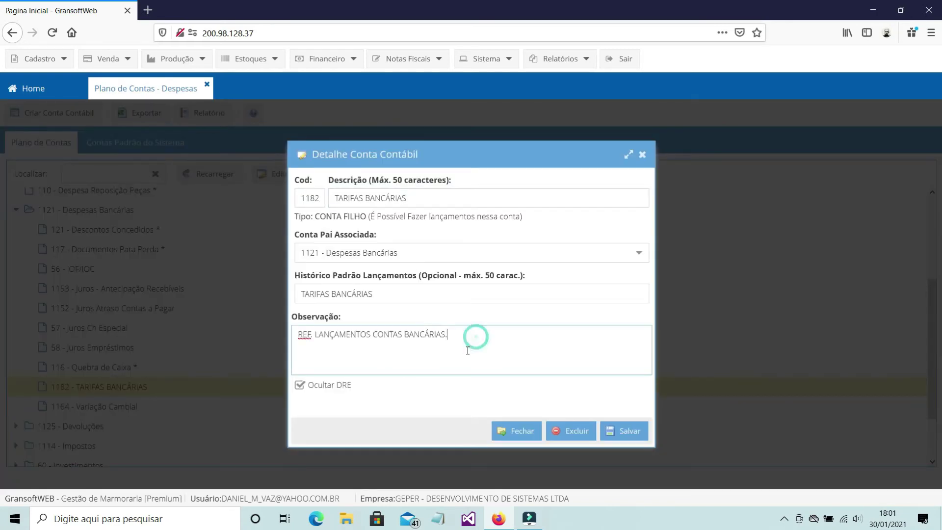
left_click(642, 154)
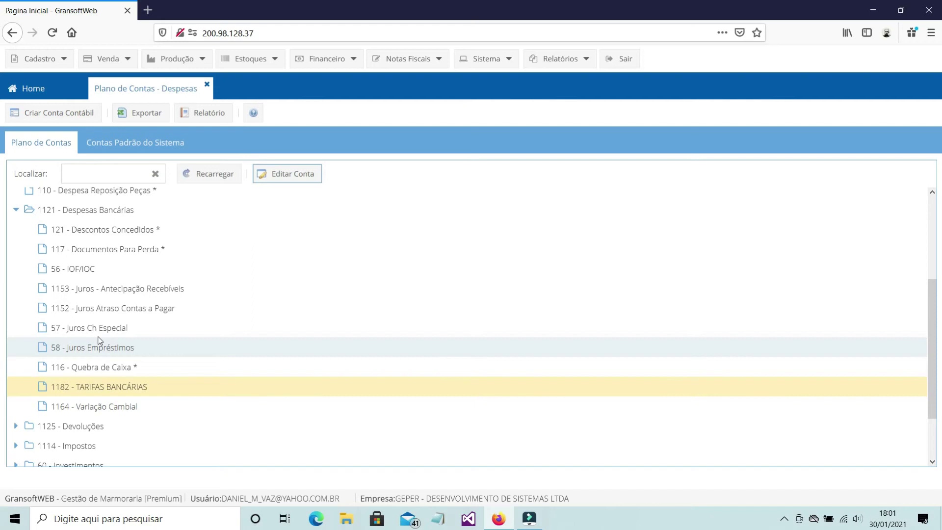
- Select accounts 117 - Documentos Para Perda, 121 - Descontos Concedidos and 110 - Despesa Reposição Peças
left_click(140, 250)
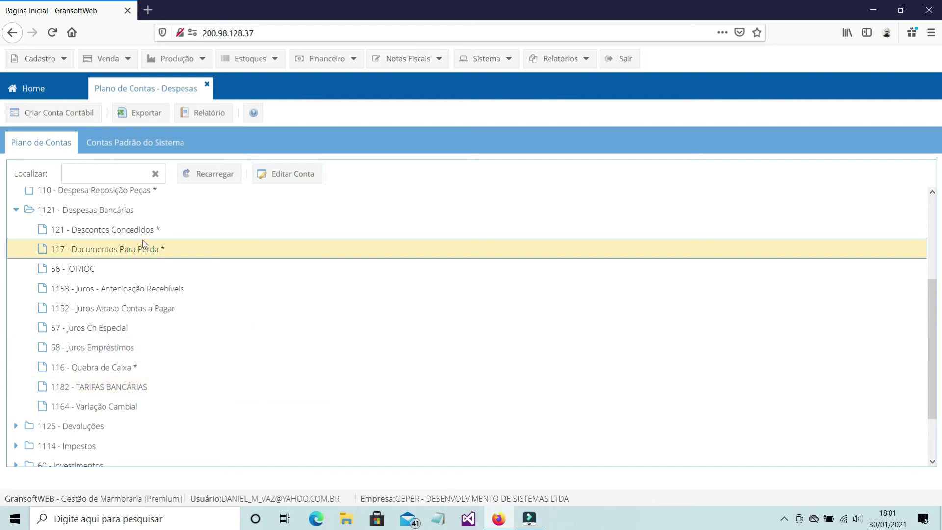
left_click(146, 231)
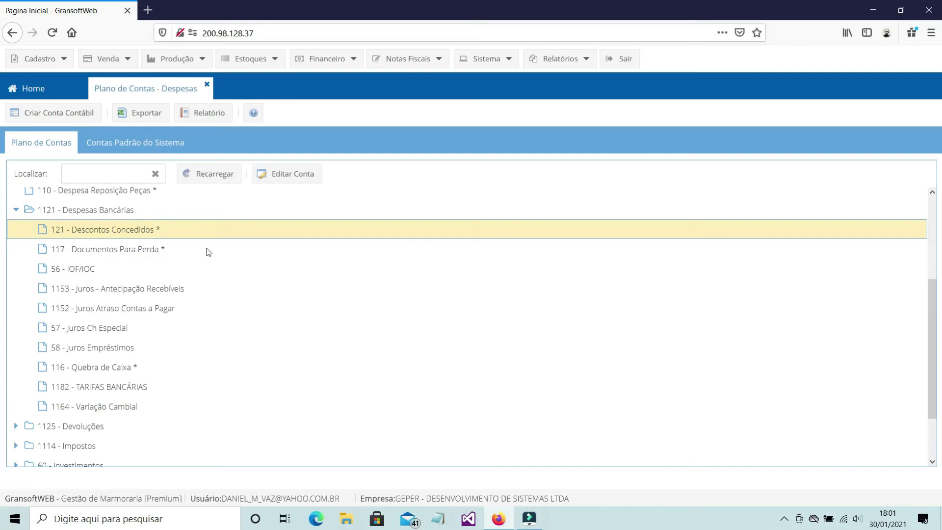
scroll(208, 252, "up", 2)
left_click(209, 252)
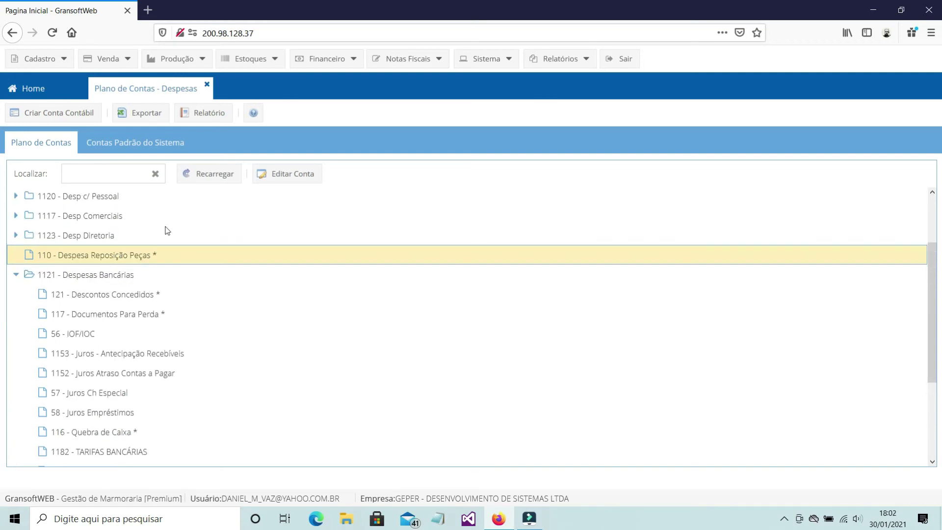
- Review the Contas Padrão do Sistema, selecting the 111 - Receita de Pedidos row
left_click(145, 143)
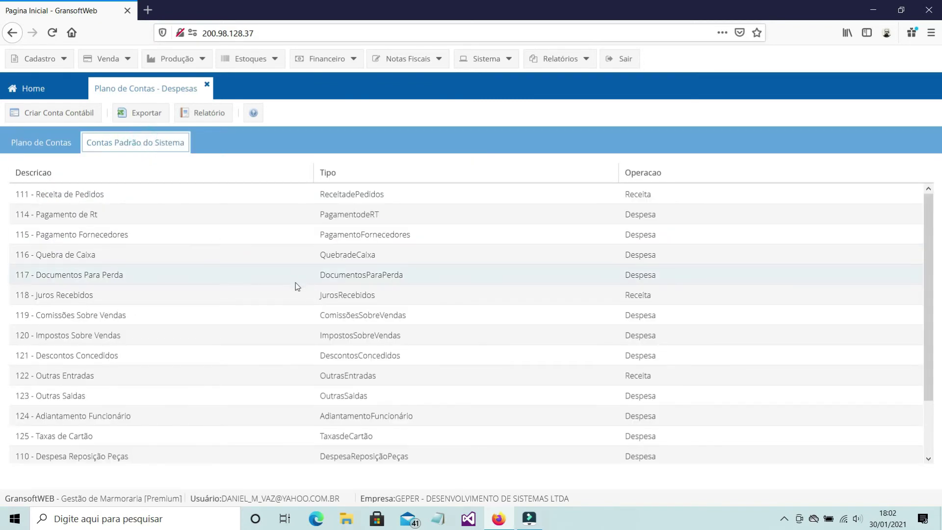
scroll(303, 297, "down", 1)
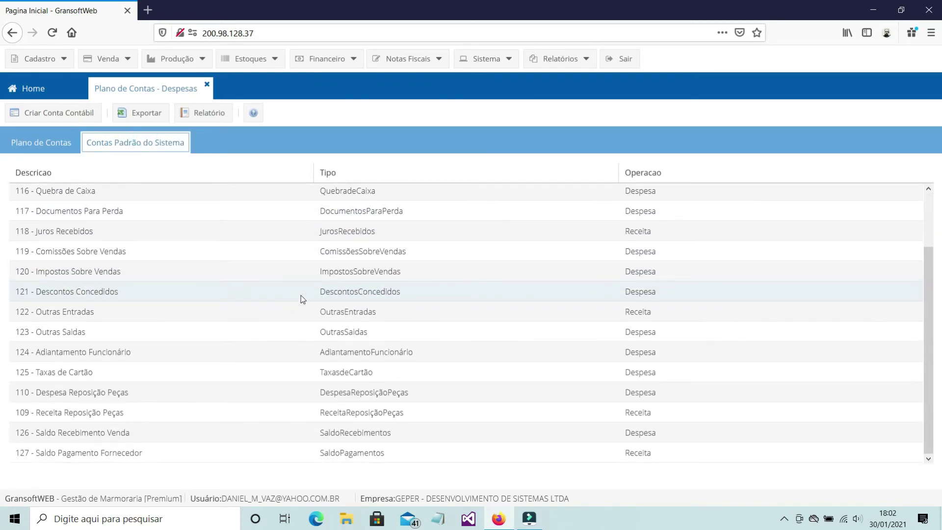
scroll(292, 296, "up", 1)
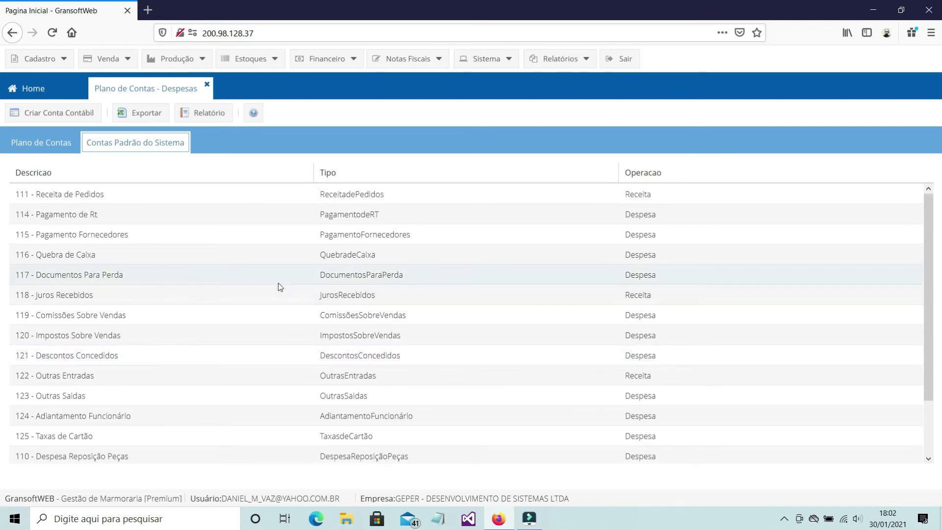
left_click(86, 197)
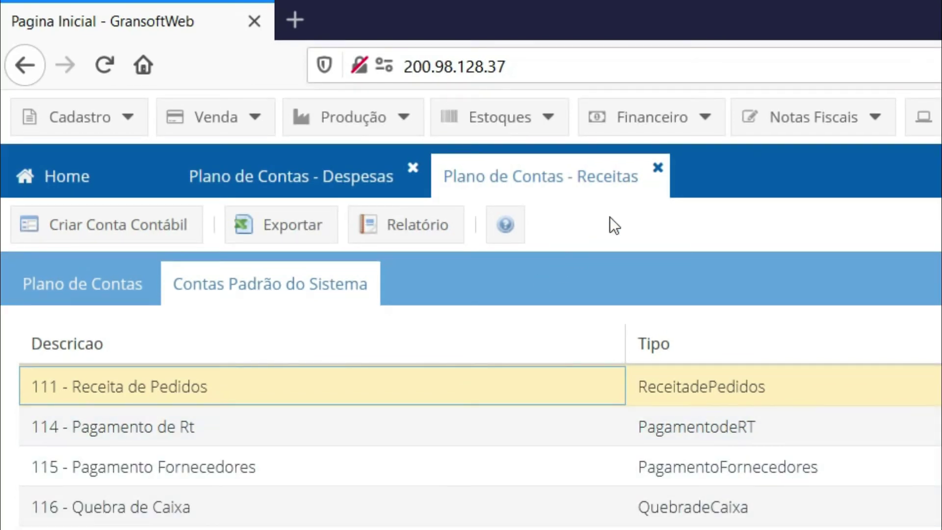
left_click(659, 168)
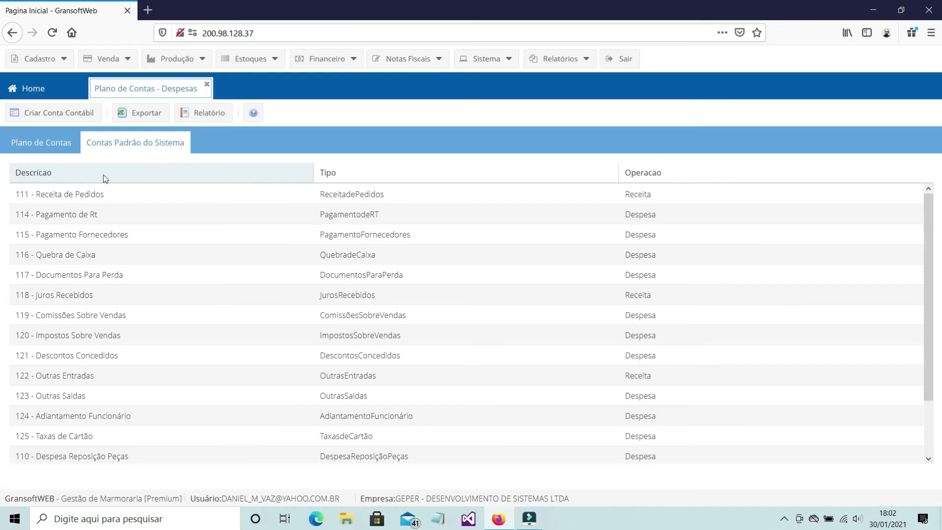
left_click(190, 385)
- Return to the account tree, then close the Plano de Contas - Despesas tab
left_click(172, 91)
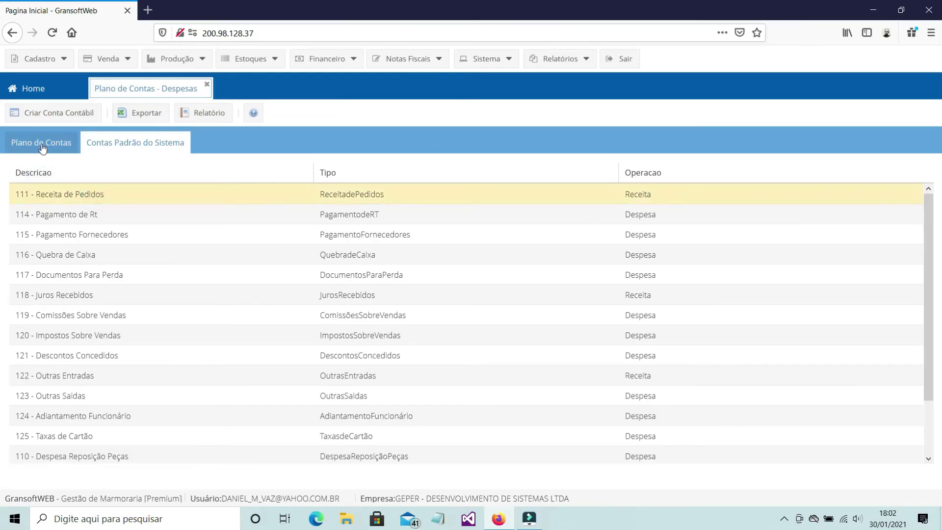
left_click(42, 147)
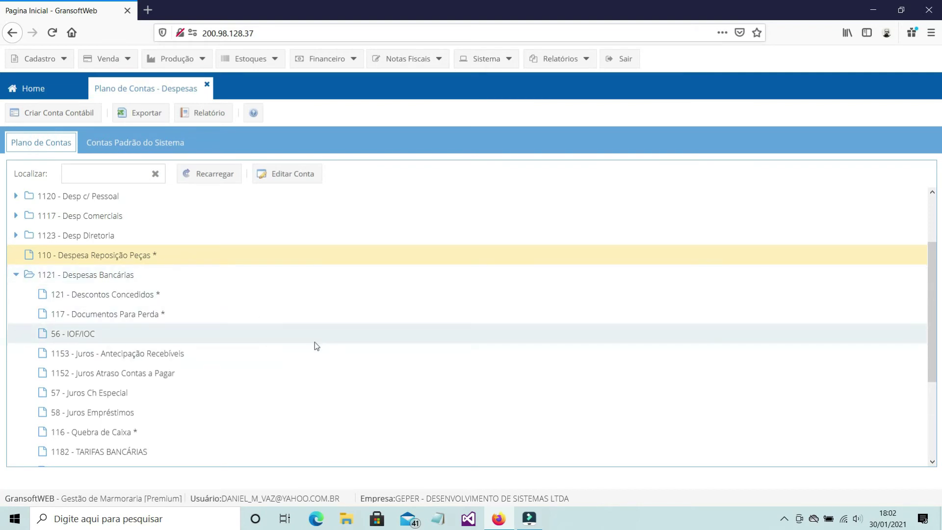
scroll(314, 342, "down", 3)
scroll(316, 343, "up", 5)
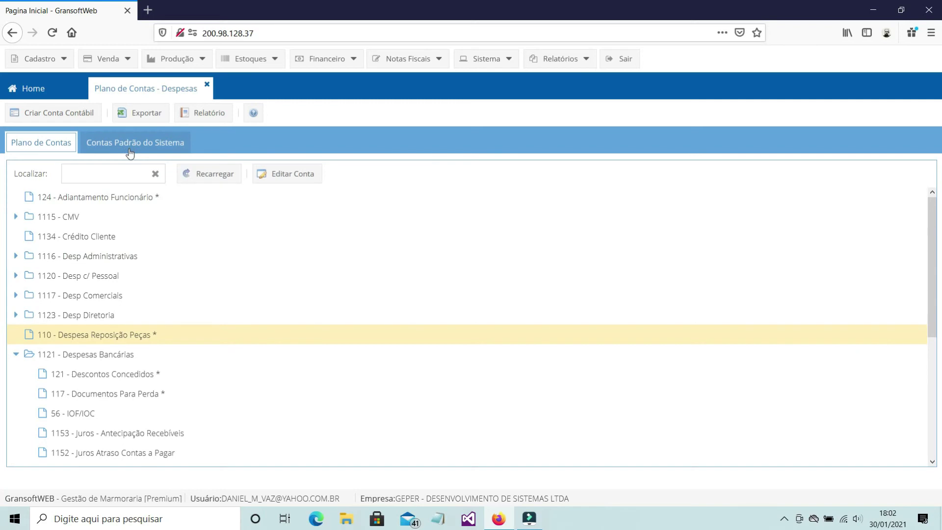
left_click(208, 86)
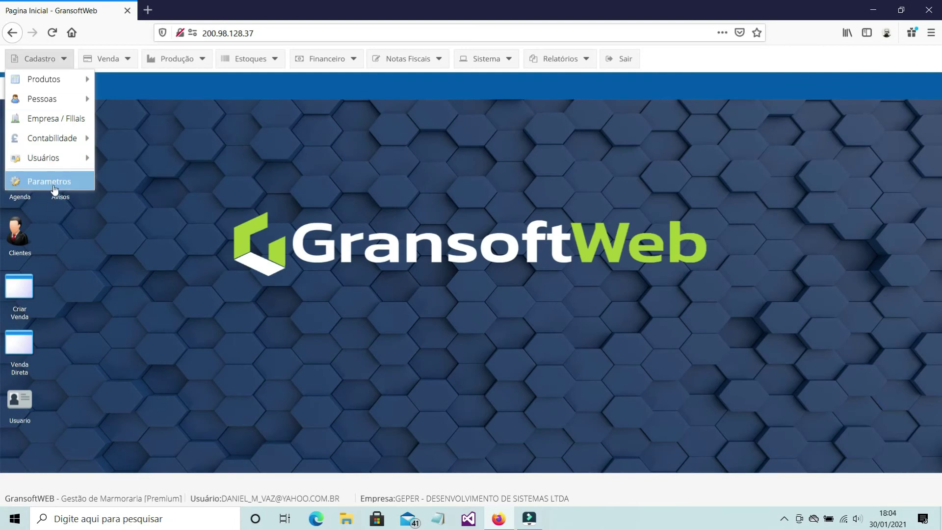
- Show the Modalidades de Recebimento parameter and view the Boleto Bradesco modality without changes
left_click(49, 181)
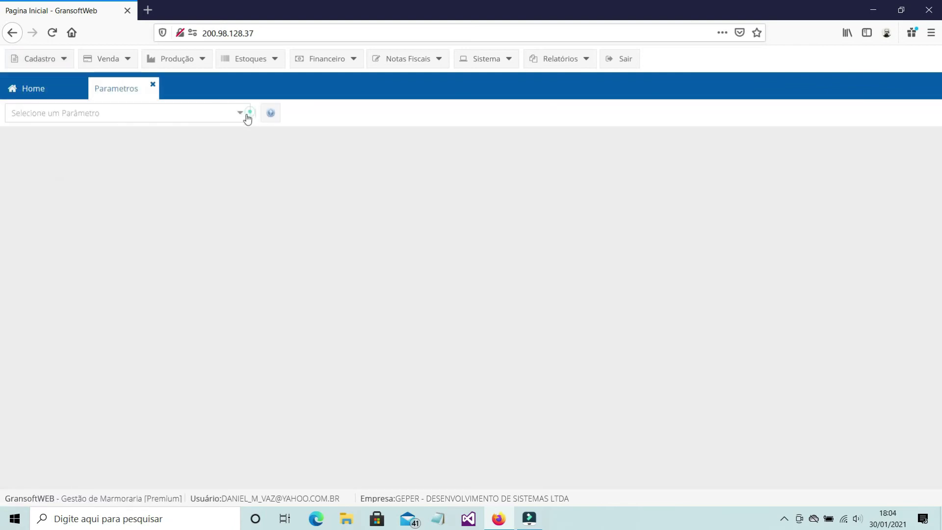
left_click(247, 118)
left_click(192, 138)
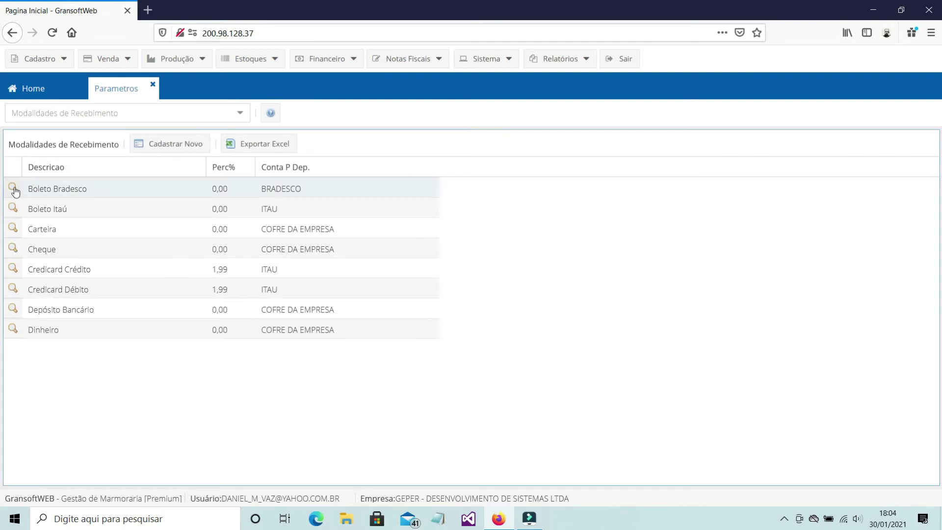
left_click(13, 188)
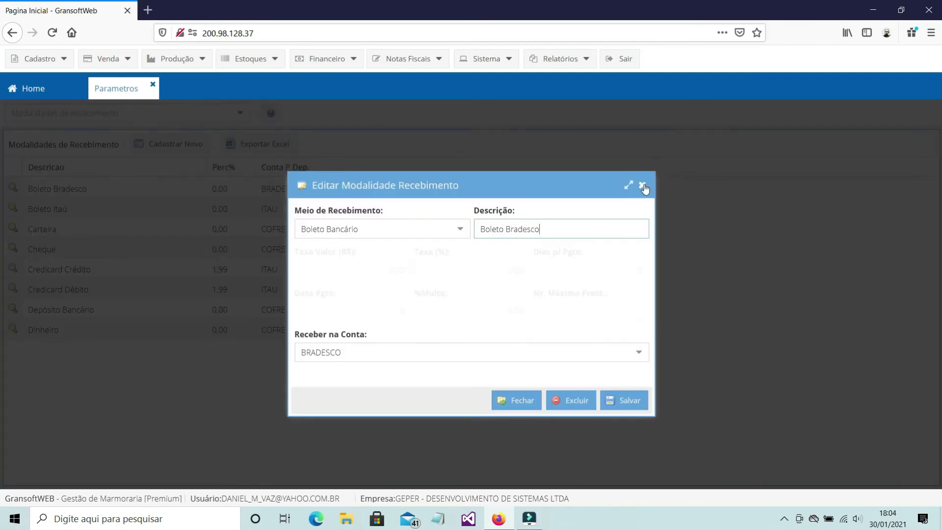
left_click(642, 187)
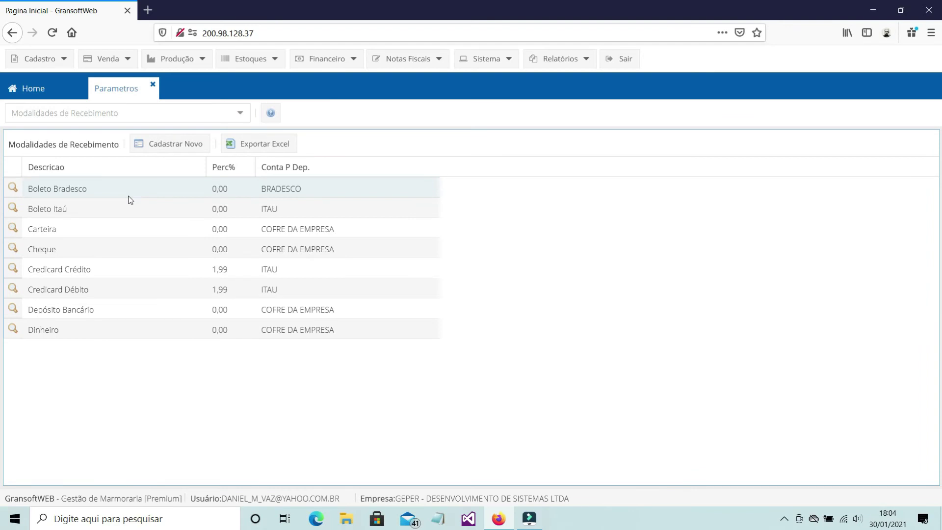
- Switch to Modalidades de Pagamento and show the actions for order 2's Boleto Itaú instalment
left_click(239, 116)
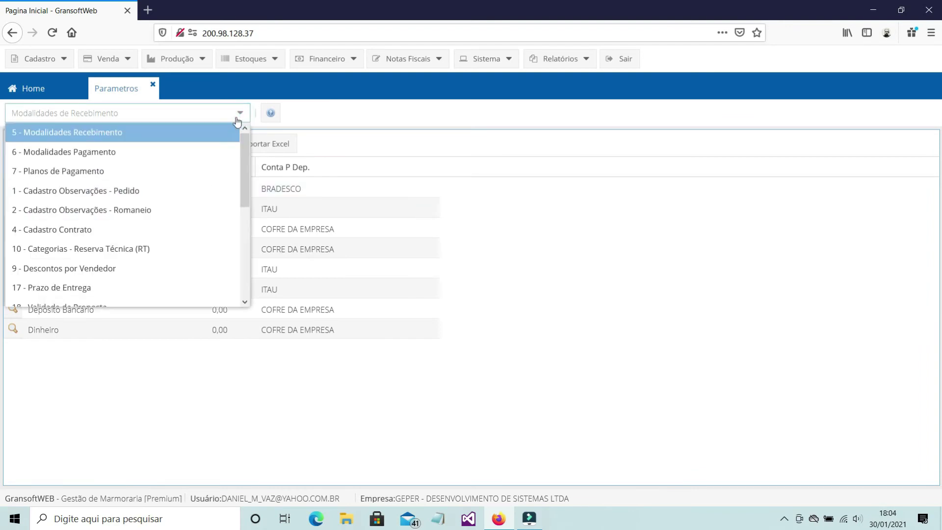
left_click(75, 153)
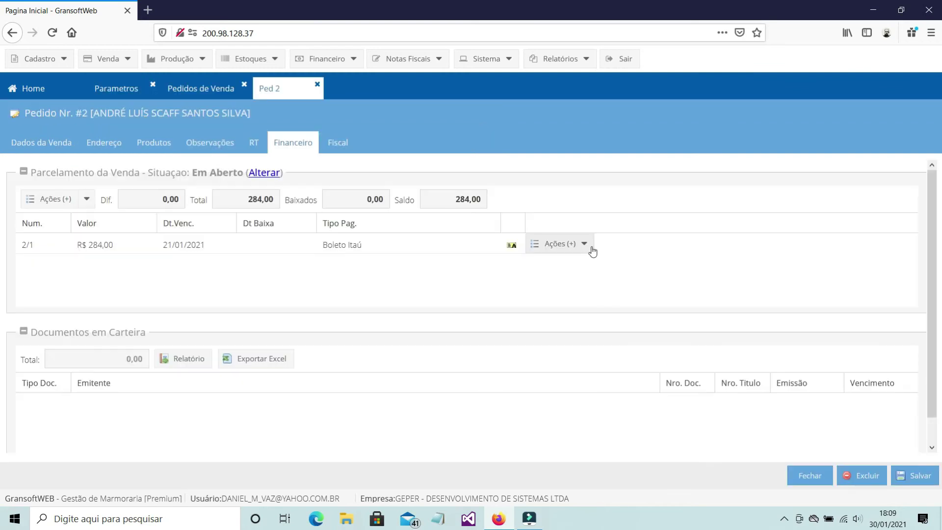
left_click(588, 246)
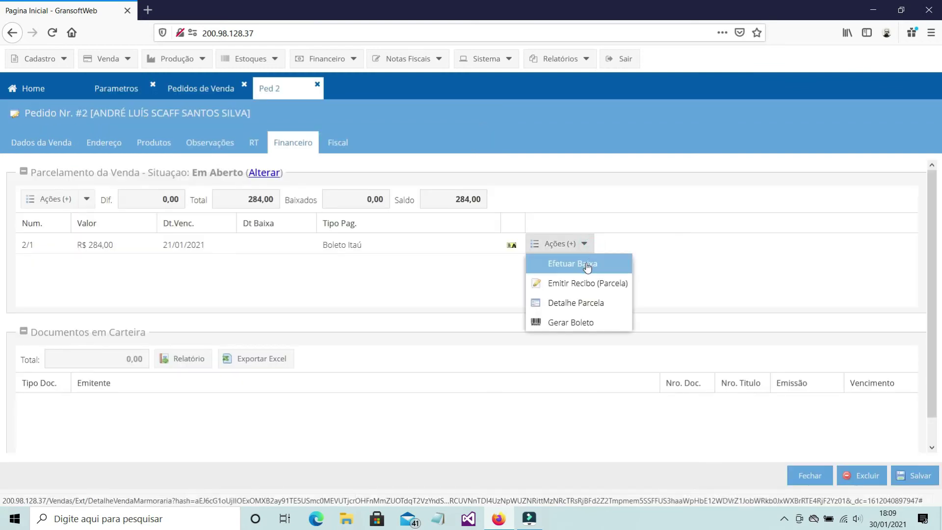
- Leave the Boleto Itaú instalment settlement and return to the Parametros page
left_click(587, 265)
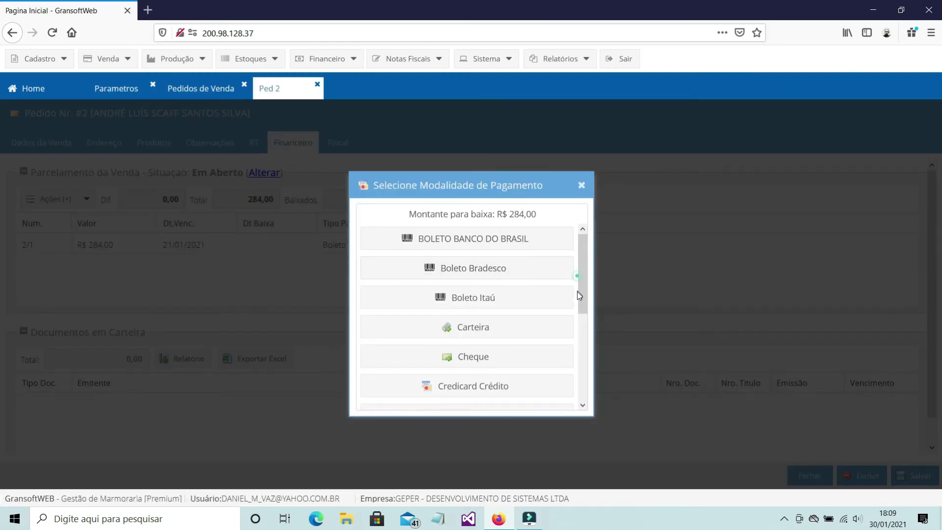
left_click_drag(580, 297, 614, 404)
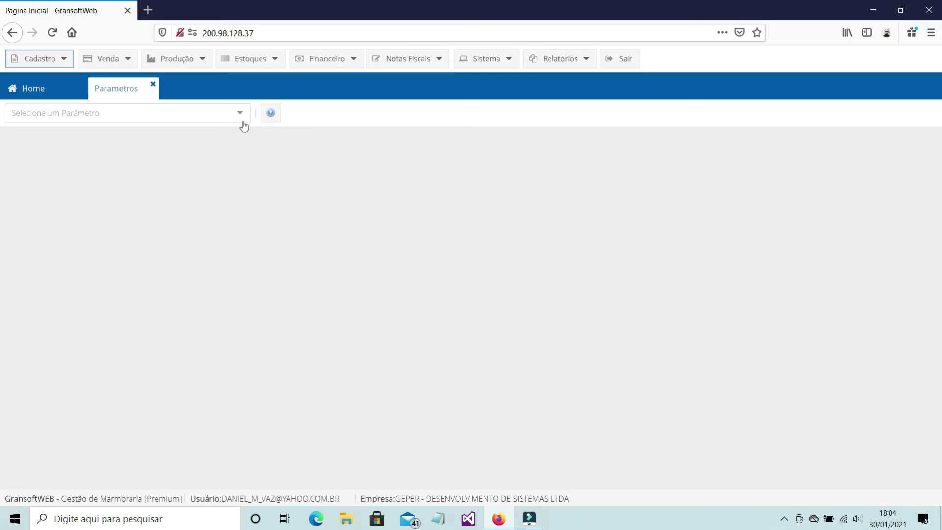
- Confirm Boleto Bradesco receives into BRADESCO under 5 - Modalidades Recebimento, then close Parametros
left_click(238, 115)
left_click(156, 143)
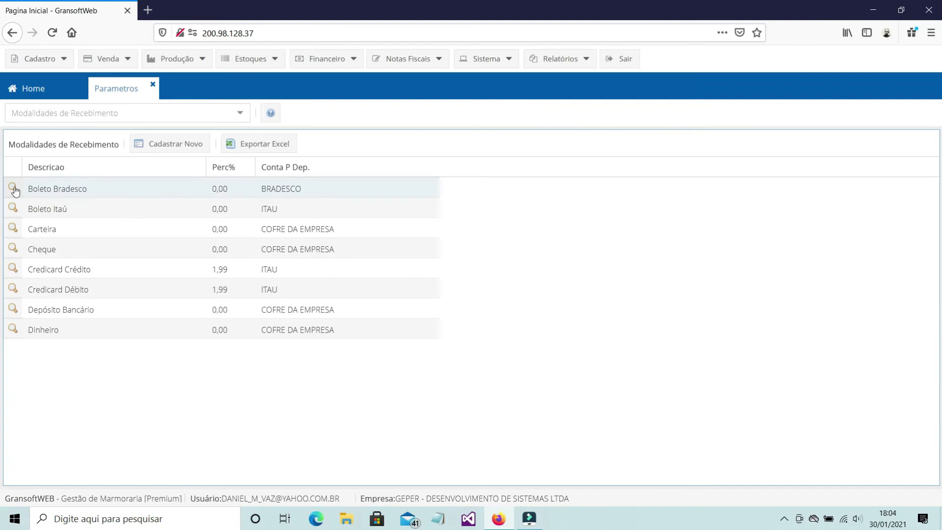
left_click(15, 190)
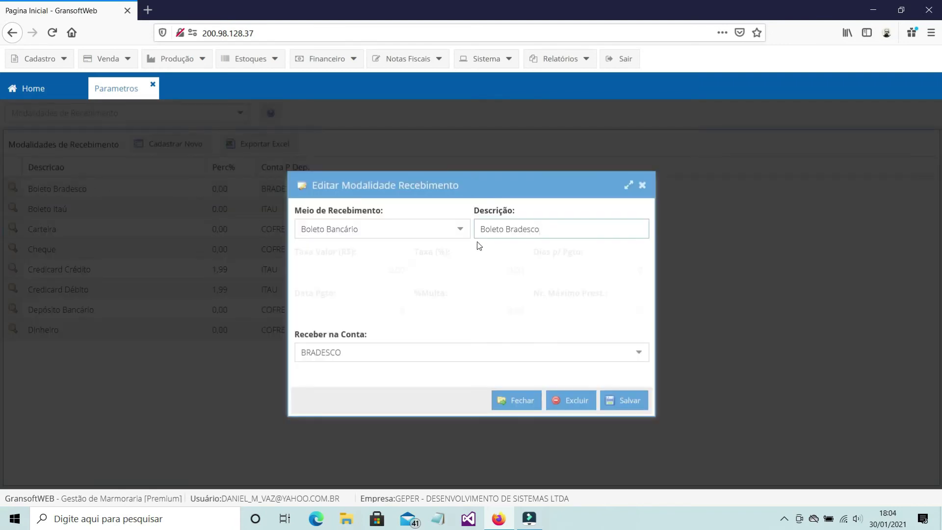
left_click(640, 353)
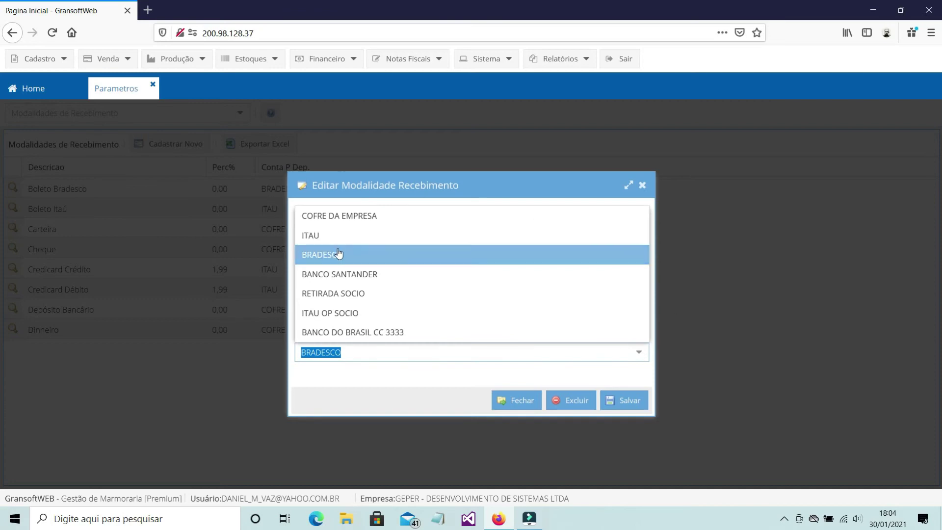
left_click(342, 256)
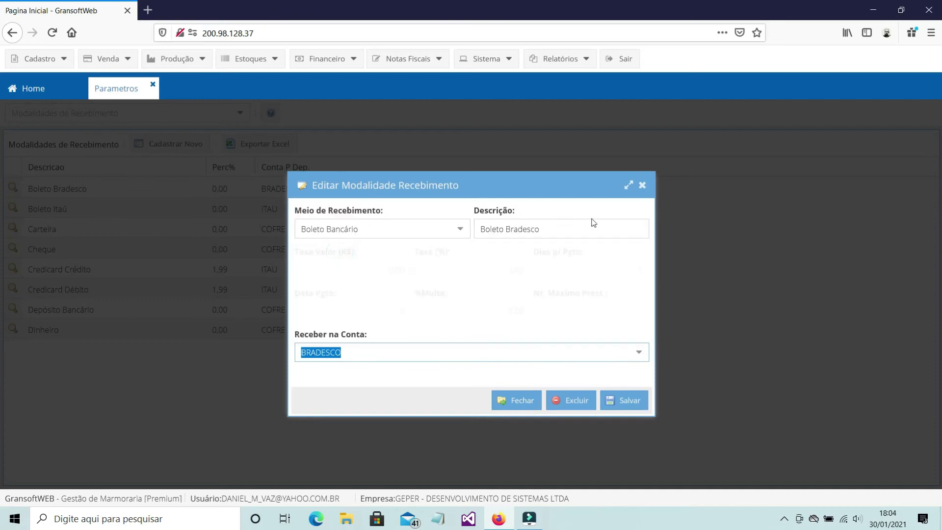
left_click(643, 187)
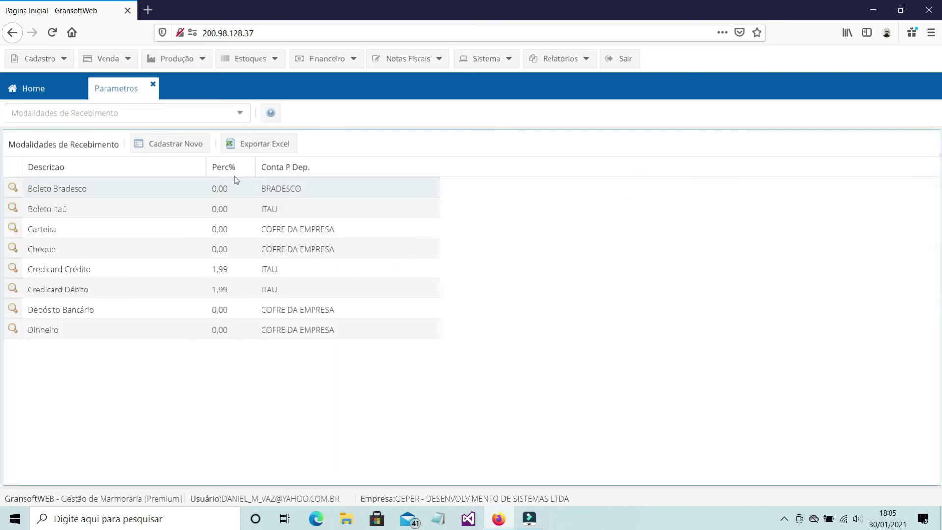
left_click(153, 85)
left_click(37, 60)
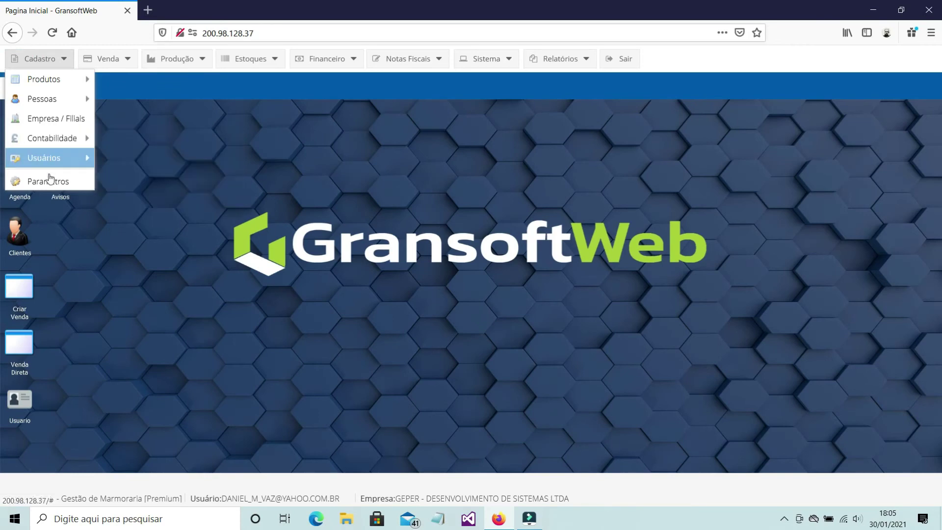
- Reopen 5 - Modalidades Recebimento and confirm Boleto Bradesco still deposits to BRADESCO, without saving
left_click(49, 181)
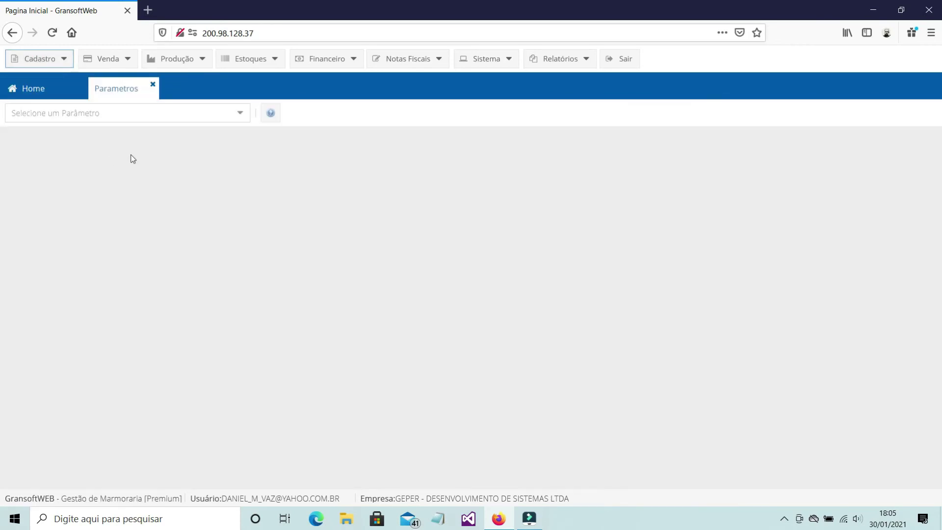
left_click(240, 116)
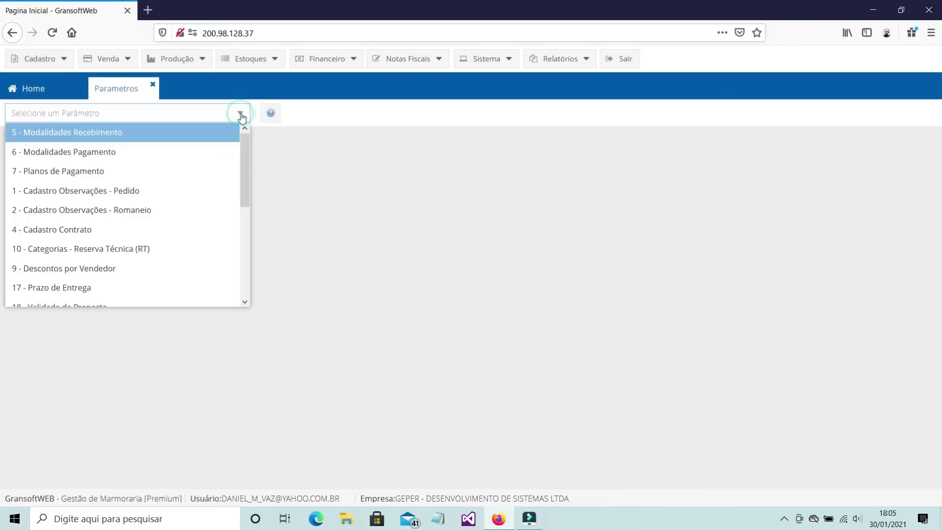
left_click(81, 133)
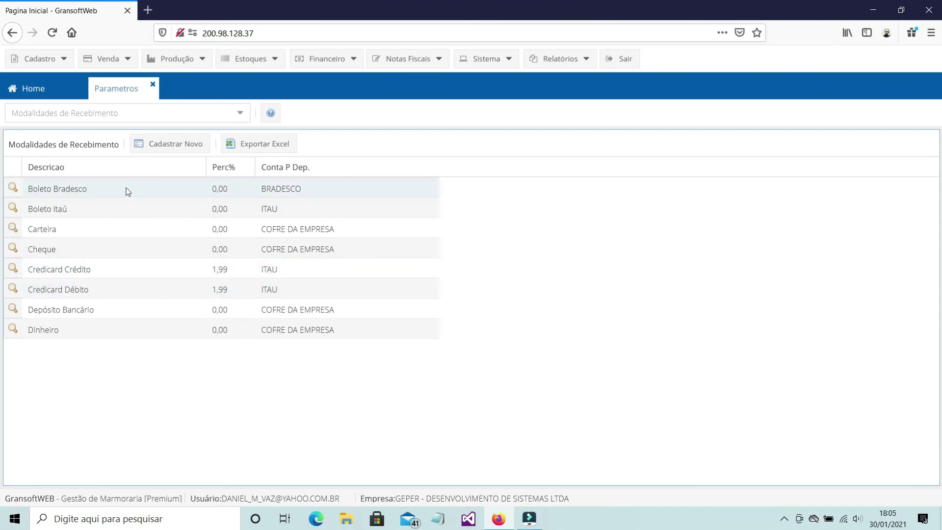
left_click(13, 188)
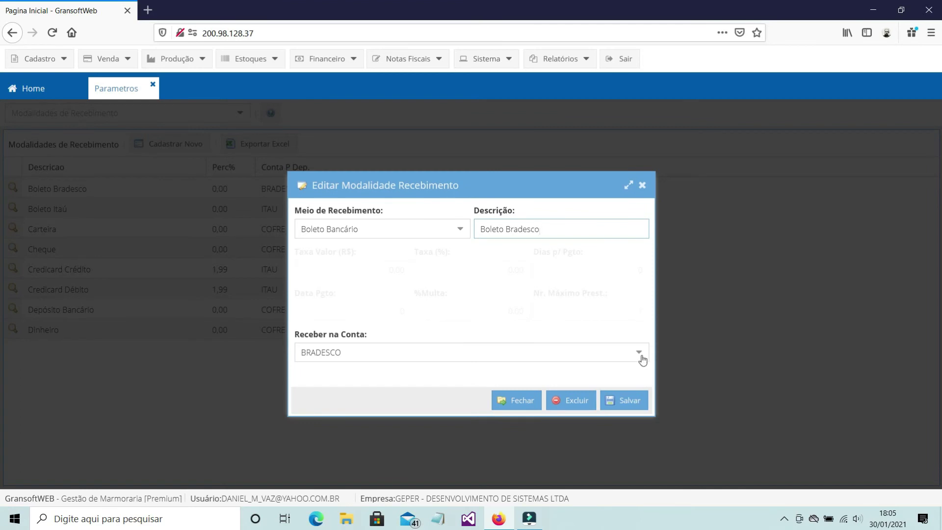
left_click(643, 360)
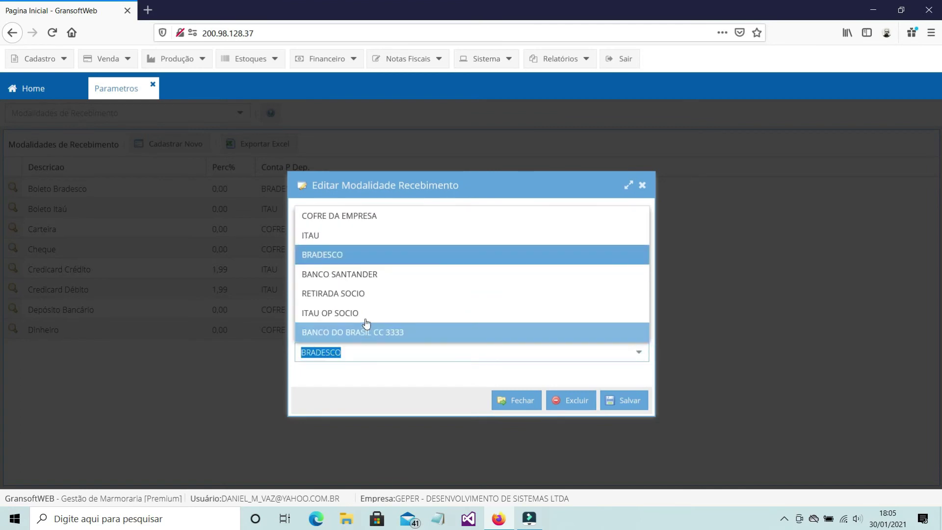
left_click(640, 189)
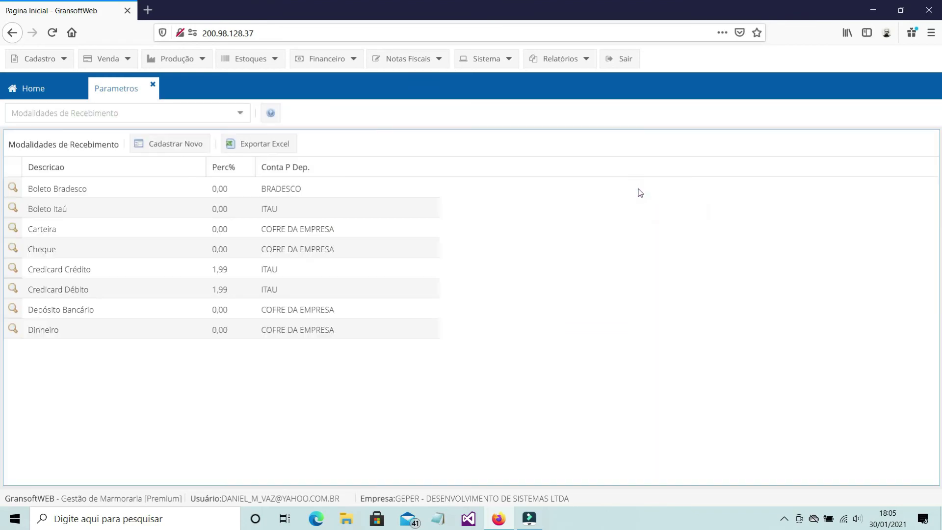
- Start a new receipt modality with Meio de Recebimento Dinheiro and description DINHEIRO
left_click(164, 144)
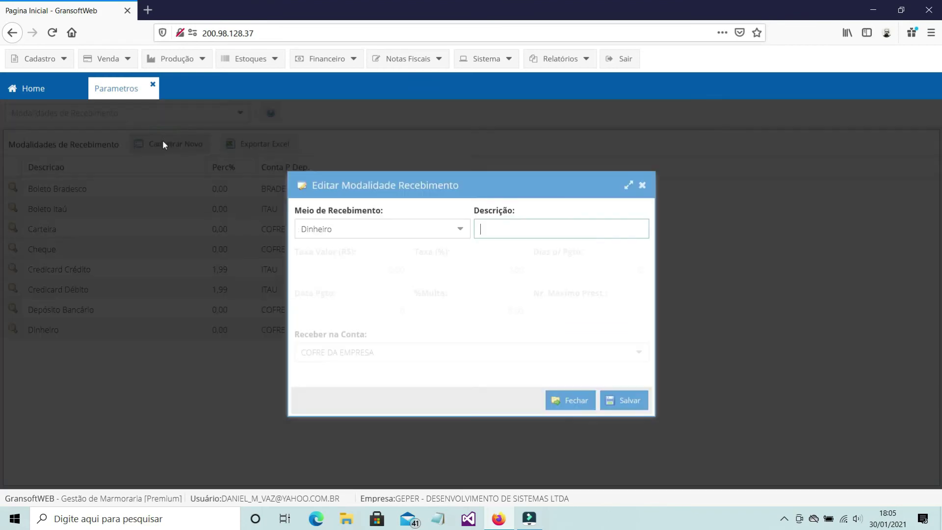
left_click(466, 238)
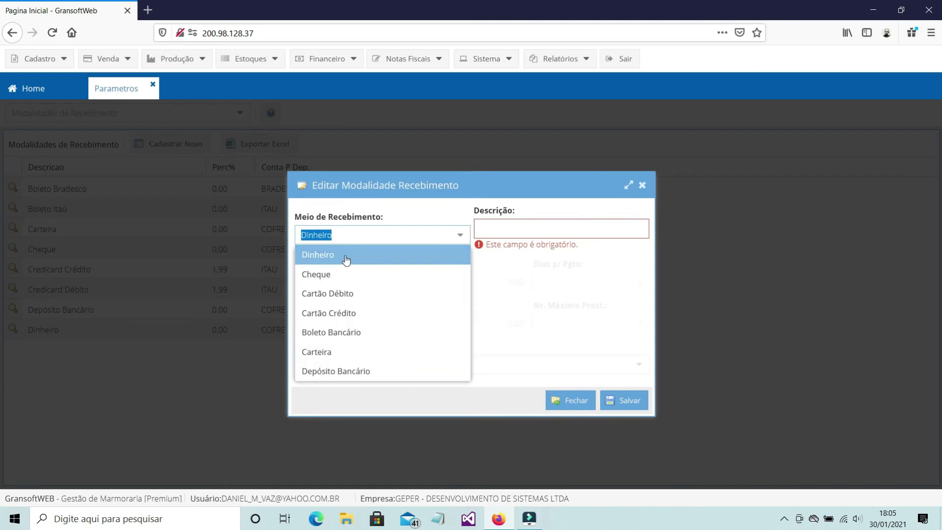
left_click(318, 256)
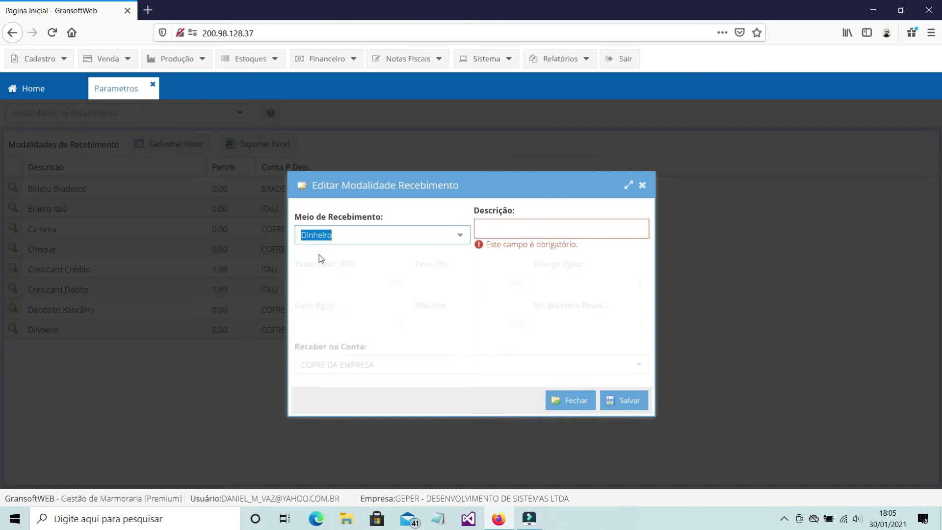
left_click(529, 234)
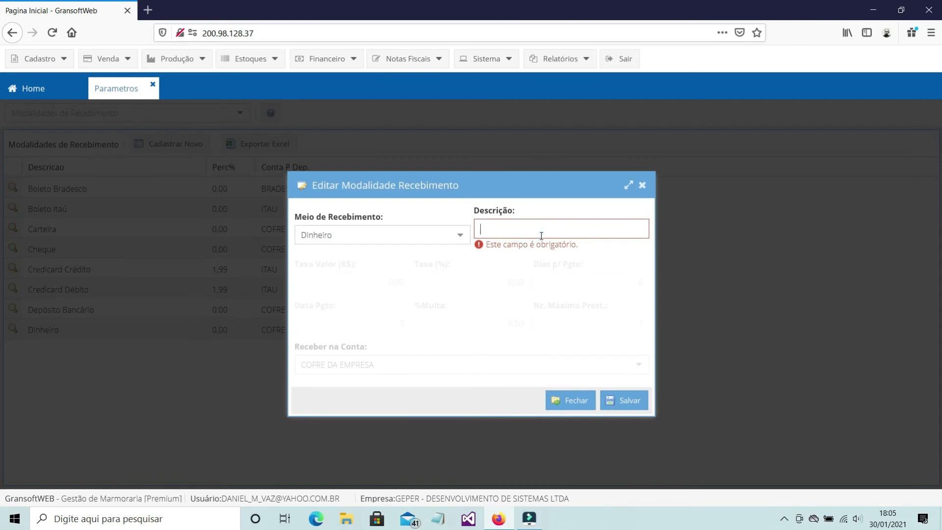
type("d")
key("BackSpace")
type("d")
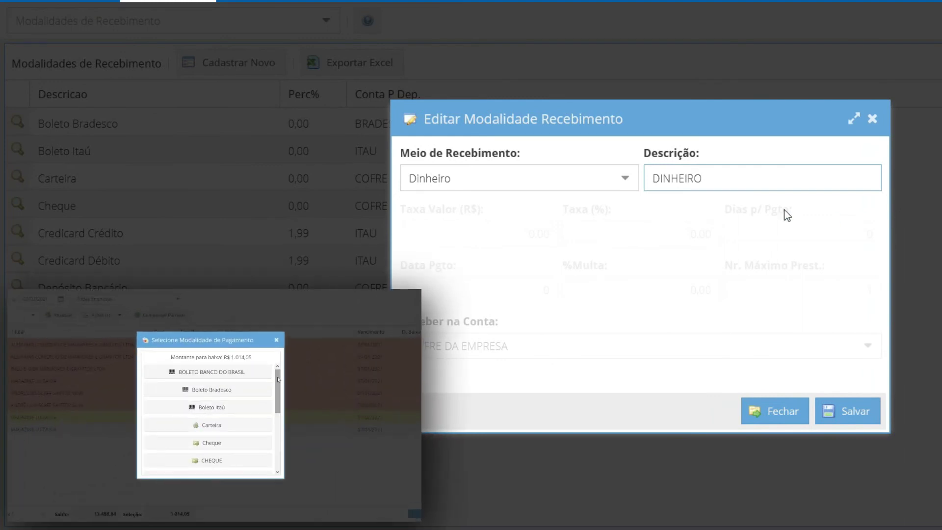
- Keep Dinheiro as the receiving method and enter the value 120000
left_click(625, 179)
left_click(485, 208)
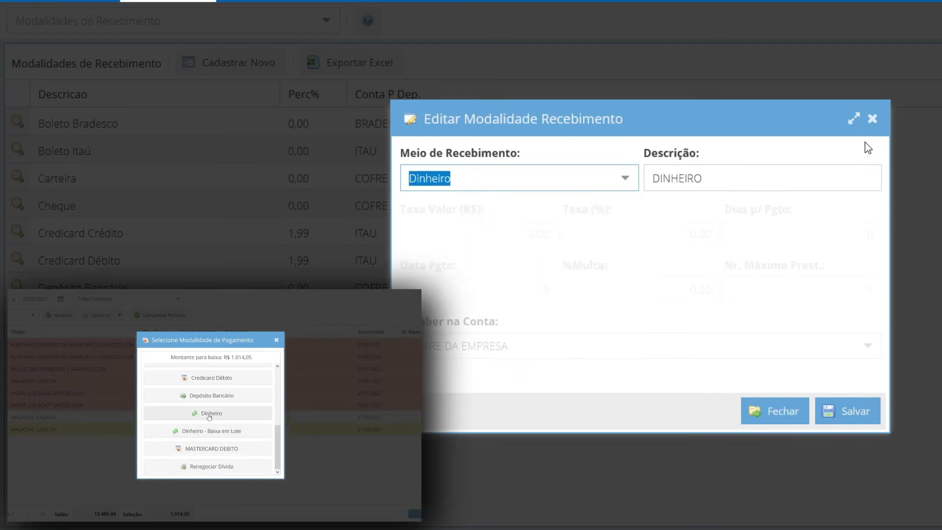
left_click(336, 353)
type("120000")
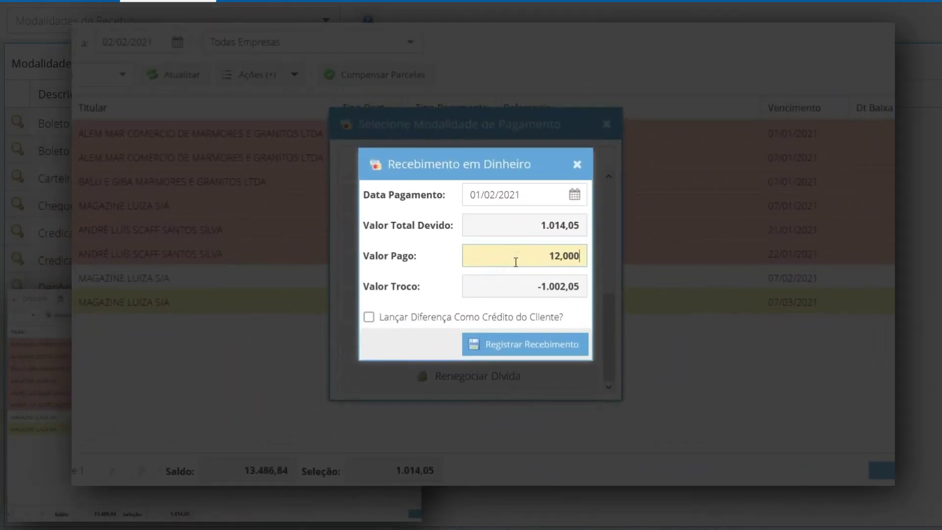
key("Tab")
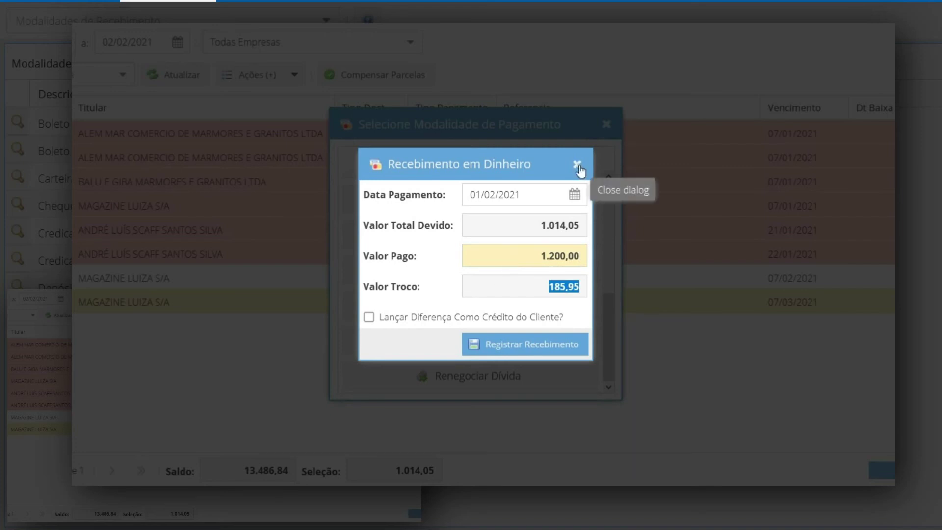
left_click(577, 164)
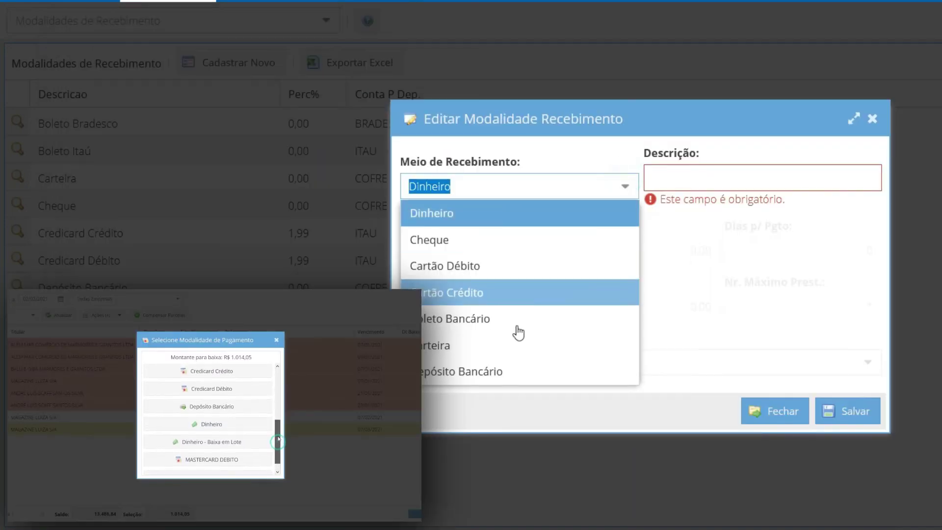
- Create a Depósito Bancário modality with a description starting 'TRANSFERENCIA BAN'
left_click(490, 371)
left_click(691, 175)
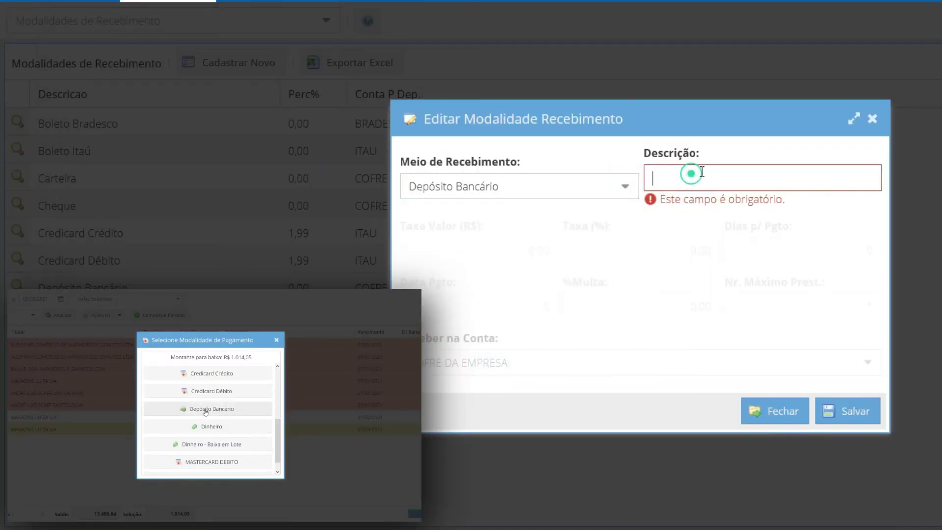
type("TRANS")
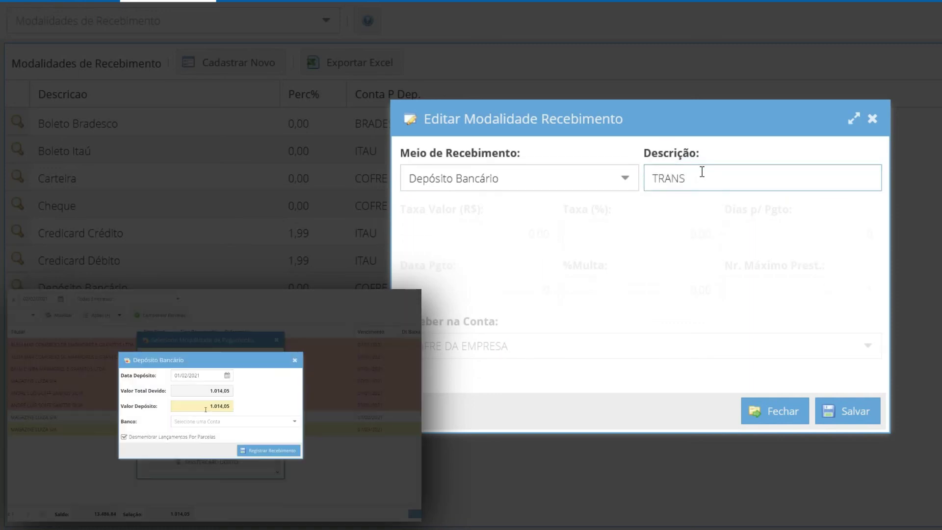
type("FERENCIA BANCARIA")
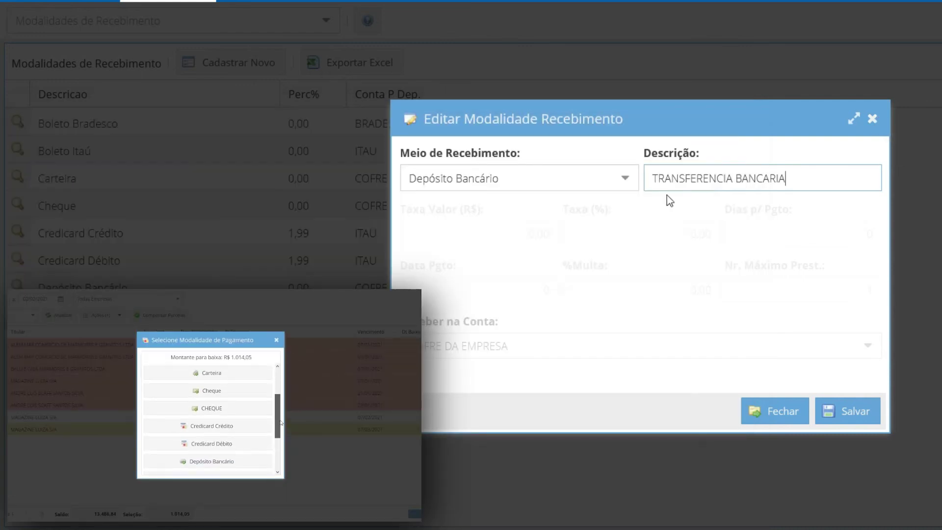
left_click(629, 188)
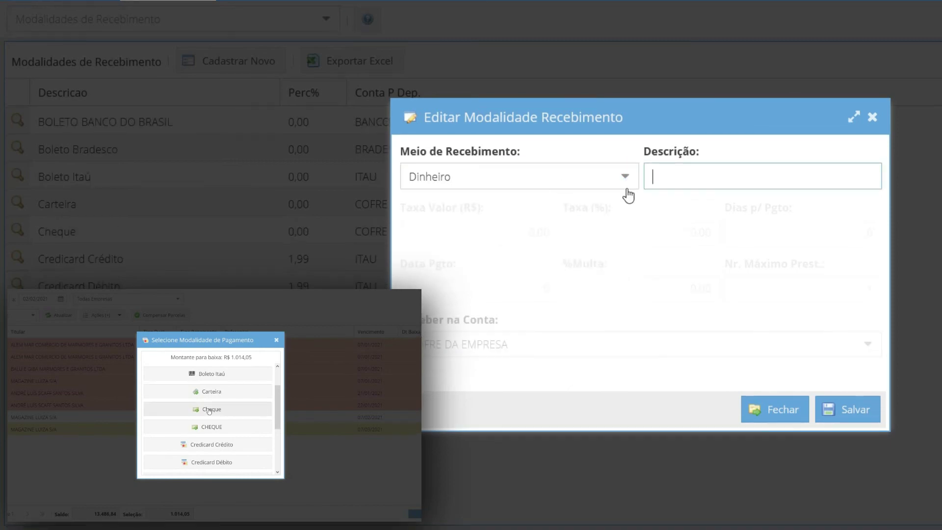
left_click(627, 185)
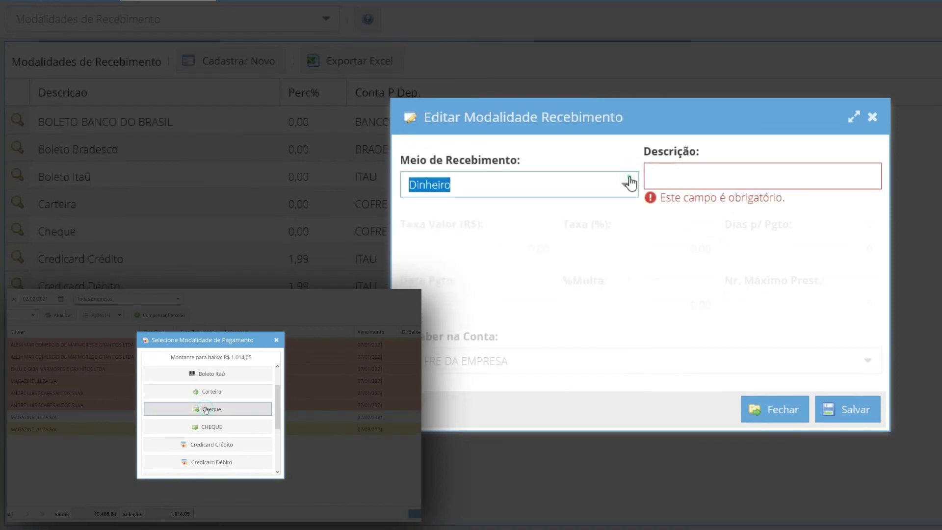
- Set up a Cheque modality with the description CHEQUE
left_click(564, 237)
left_click(696, 176)
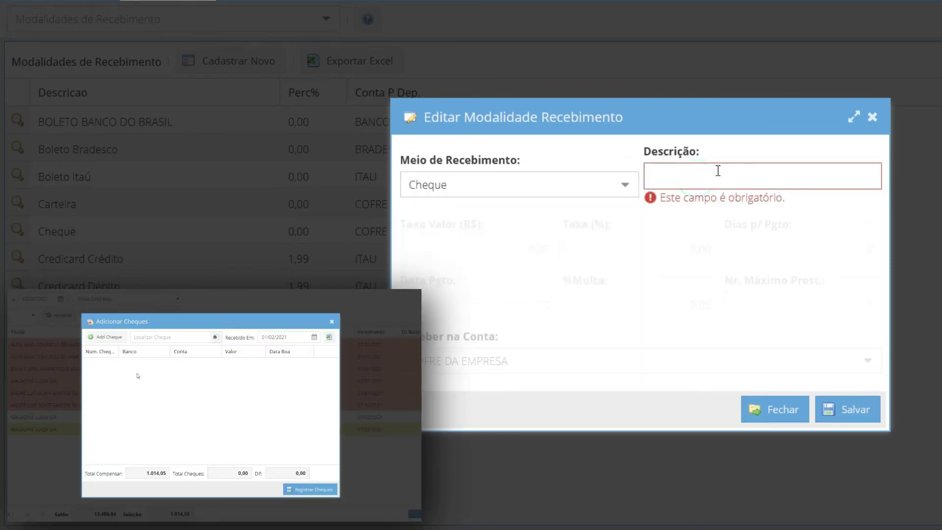
type("ch")
key("BackSpace")
key("BackSpace")
type("CH")
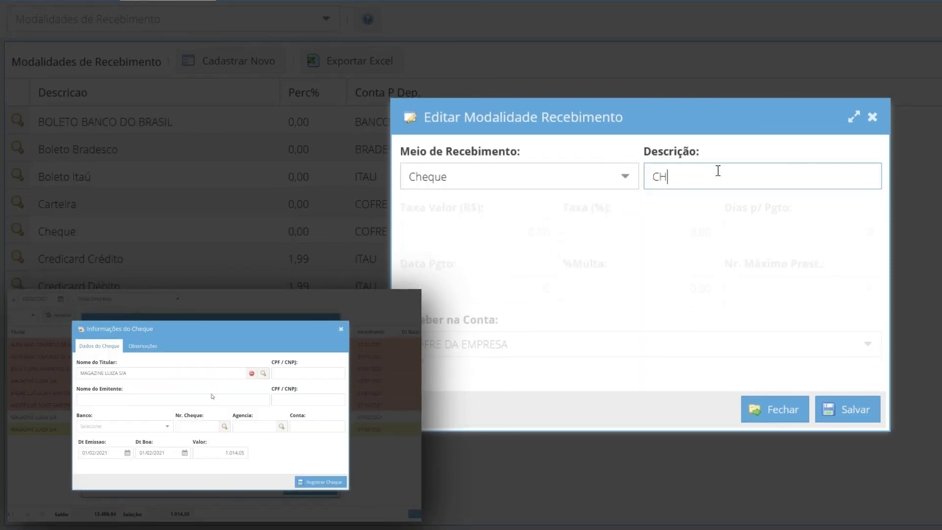
type("EQUE")
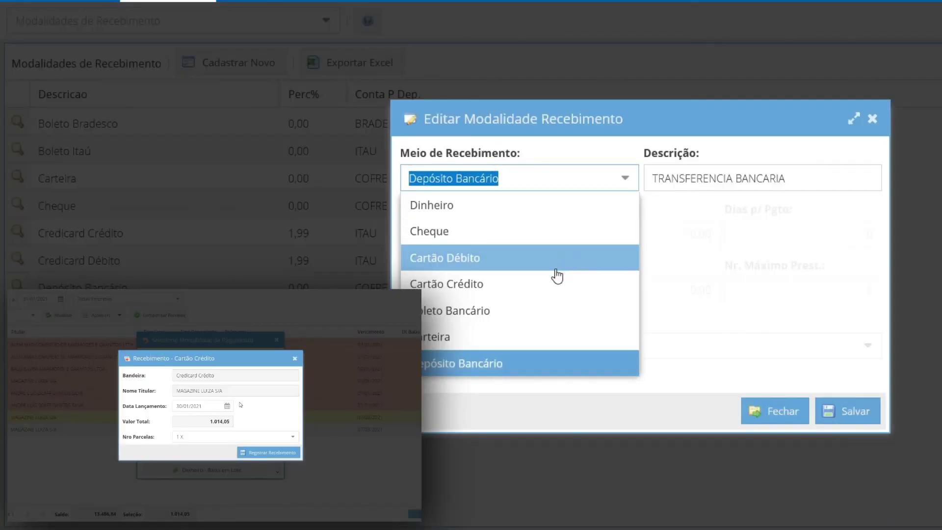
- Switch the method to Cartão Débito and review receiving accounts, keeping COFRE DA EMPRESA
left_click(543, 266)
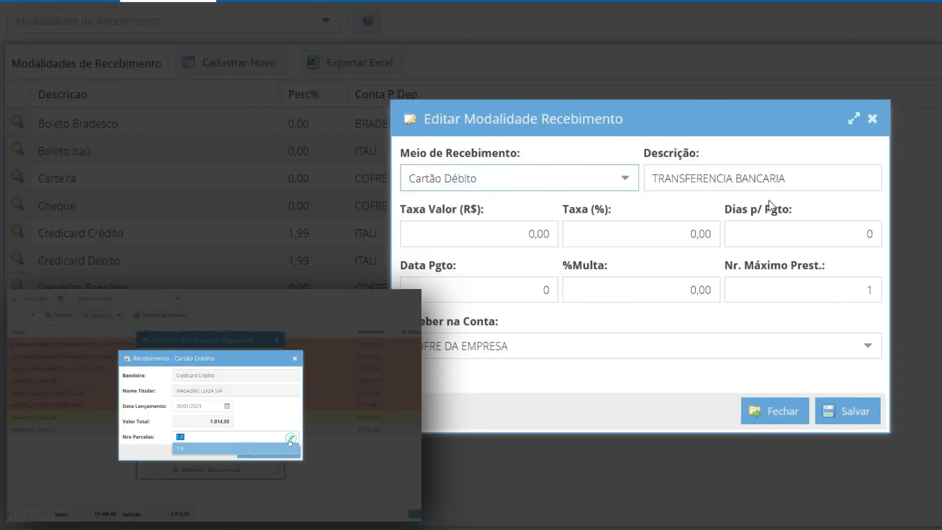
left_click(665, 343)
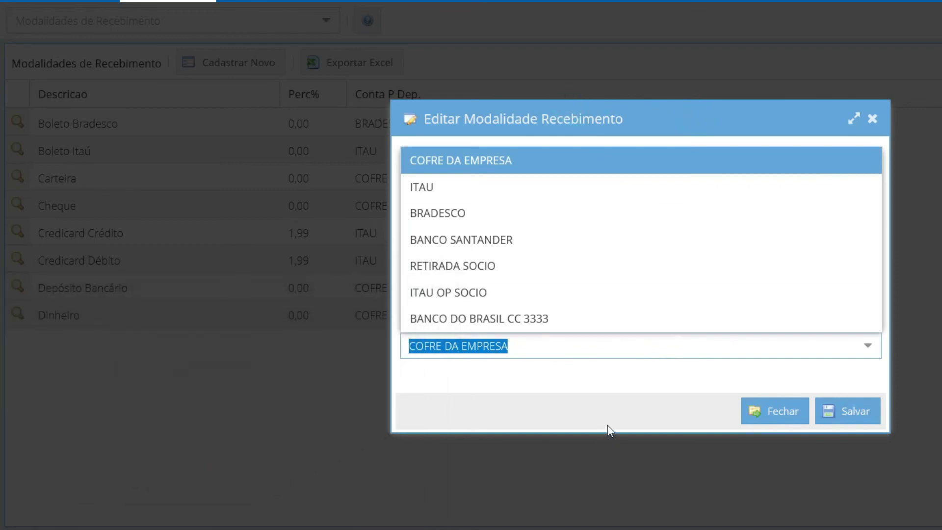
left_click(608, 425)
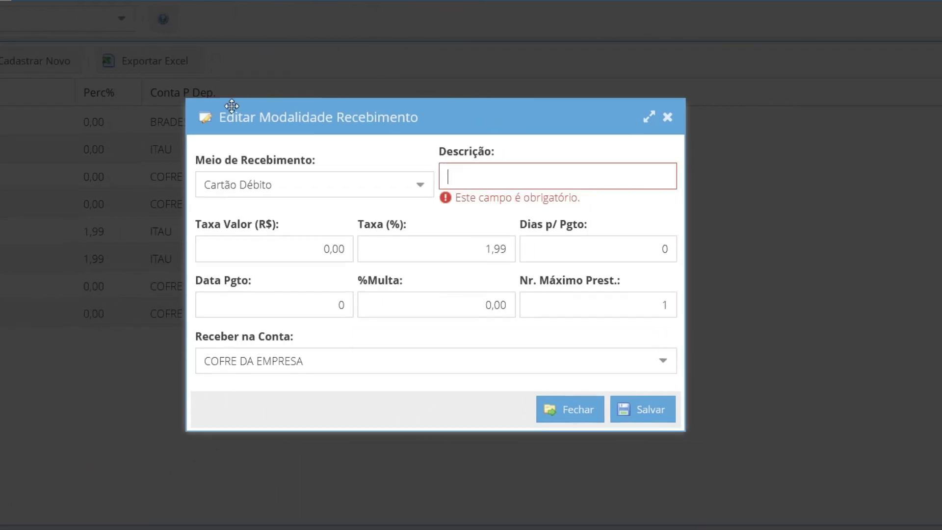
- Save MASTERCARD DEBITO with 1,99% fee, 1 day to payment, into BANCO DO BRASIL CC 3333
type("MASTERCARD DEBITO")
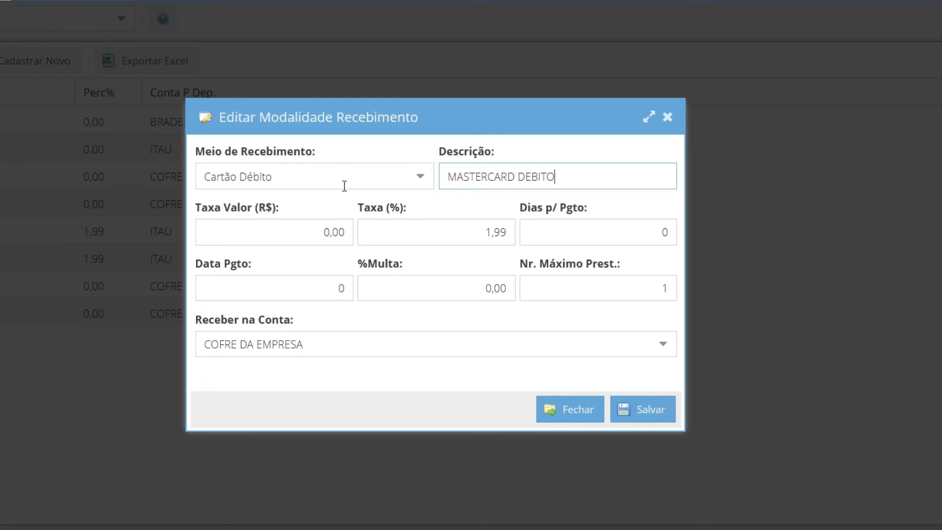
key("Tab")
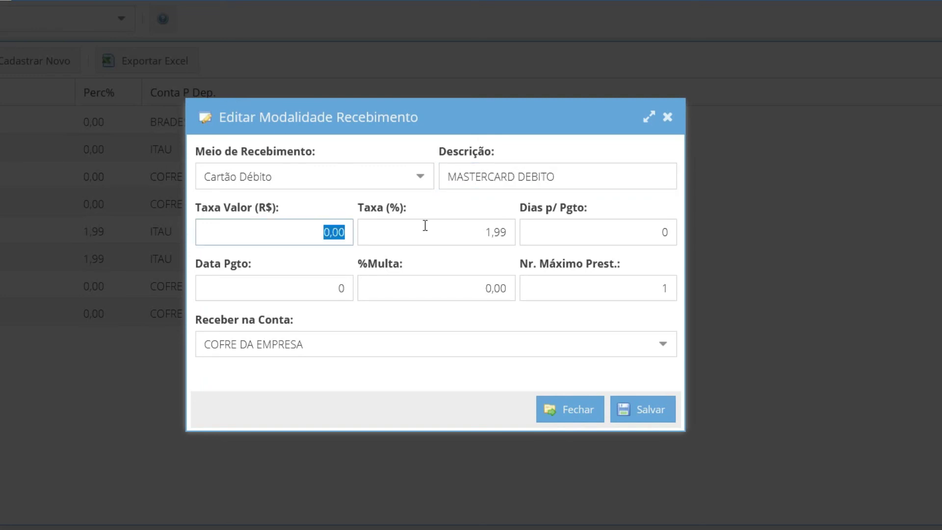
key("Tab")
key("Tab")
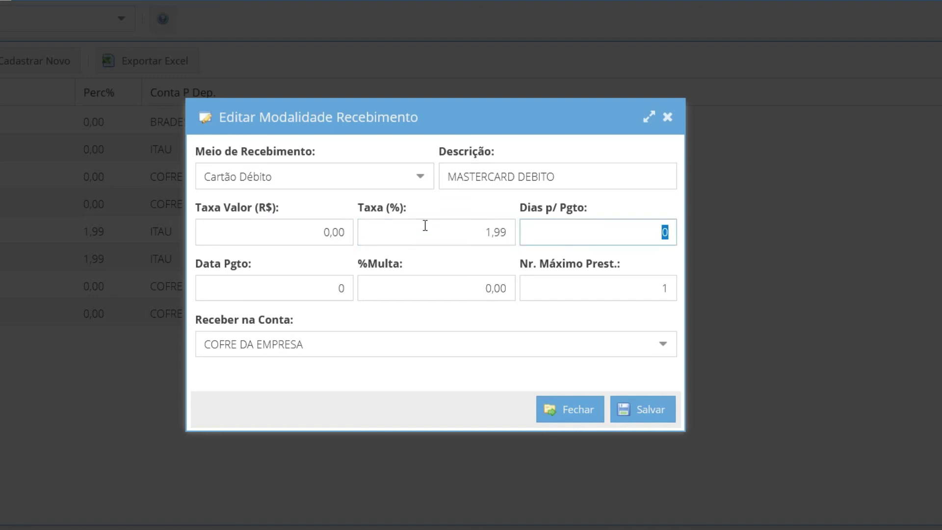
key("Tab")
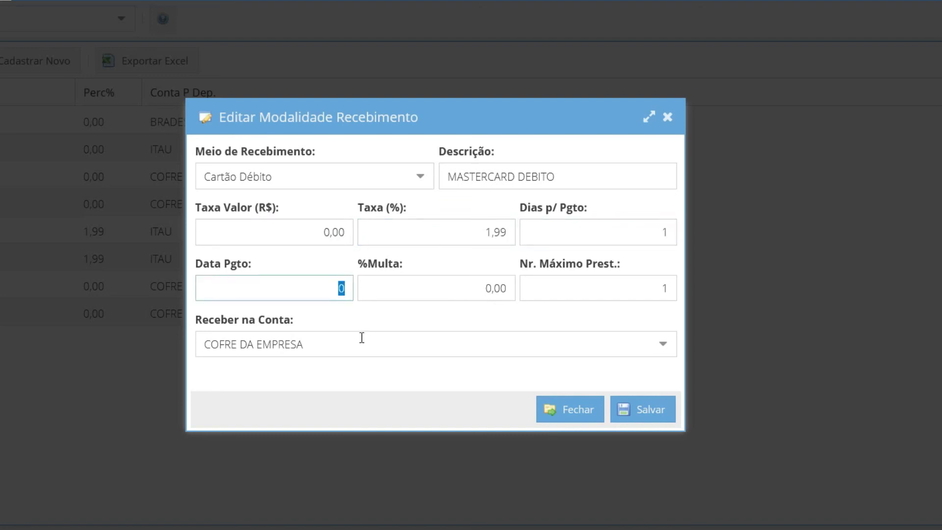
left_click(673, 353)
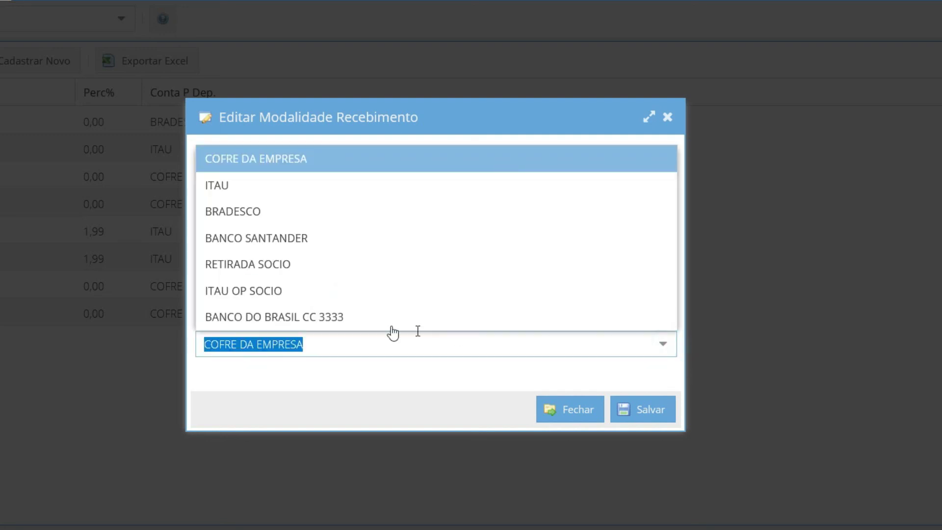
left_click(316, 316)
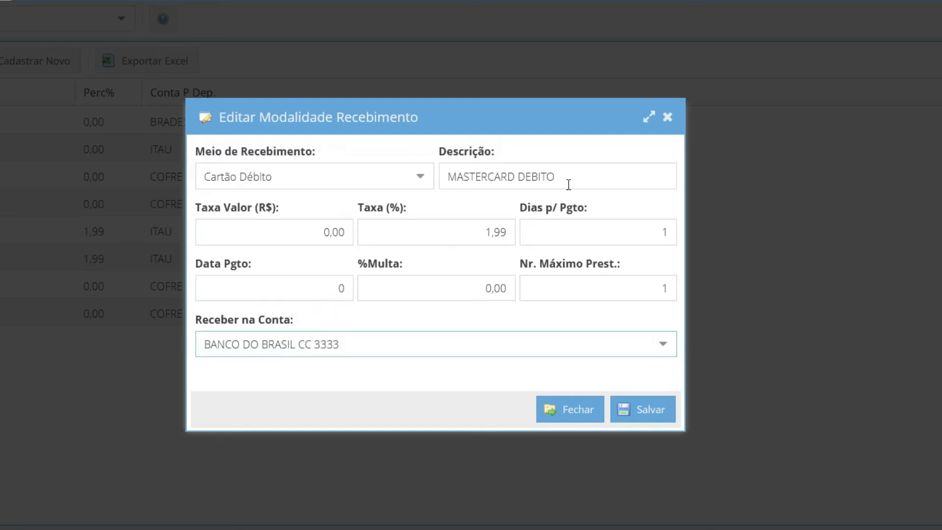
left_click(586, 175)
left_click(643, 411)
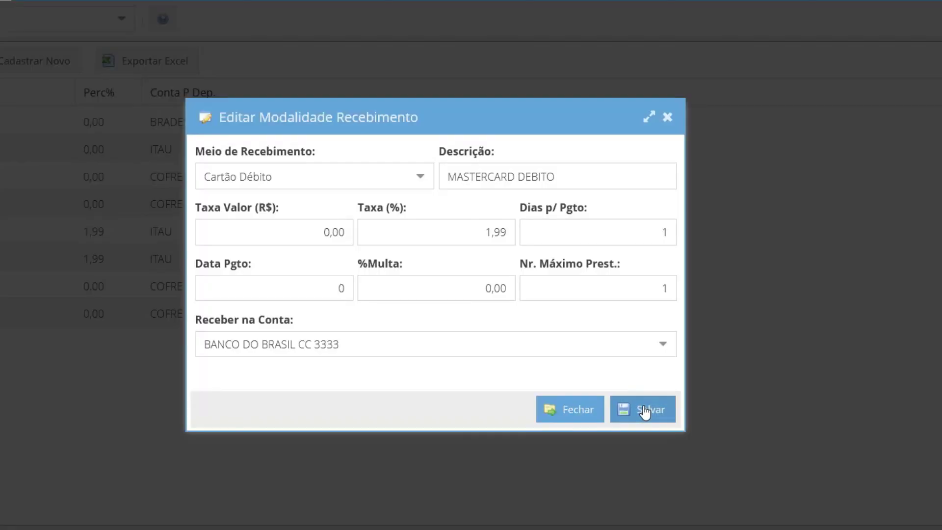
- Create a Boleto Bancário modality 'BOLETO BANCO DO BRASIL' receiving into BANCO DO BRASIL CC 3333
left_click(422, 185)
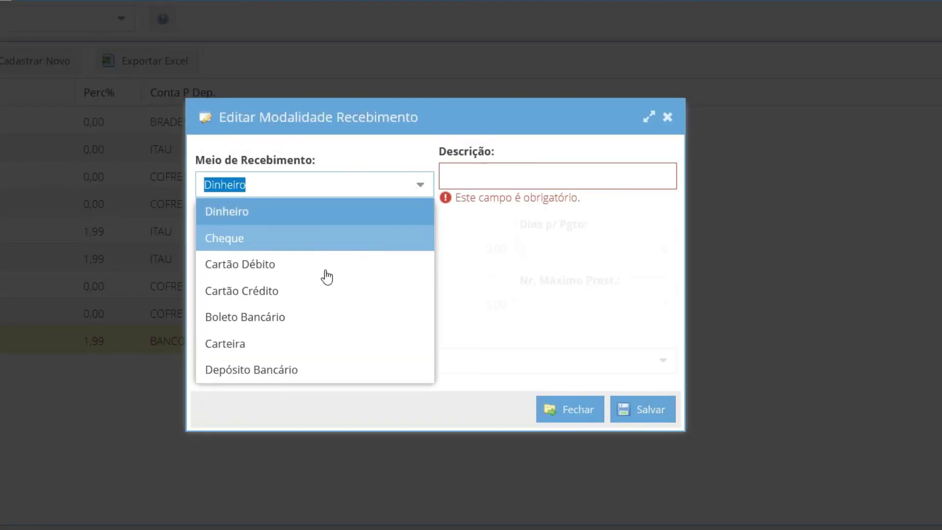
left_click(282, 319)
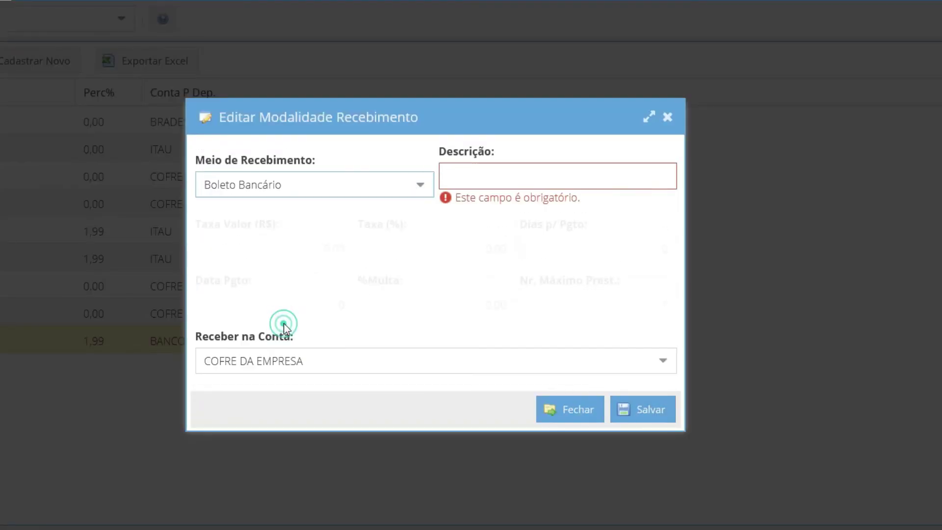
left_click(481, 176)
type("BOLETO B")
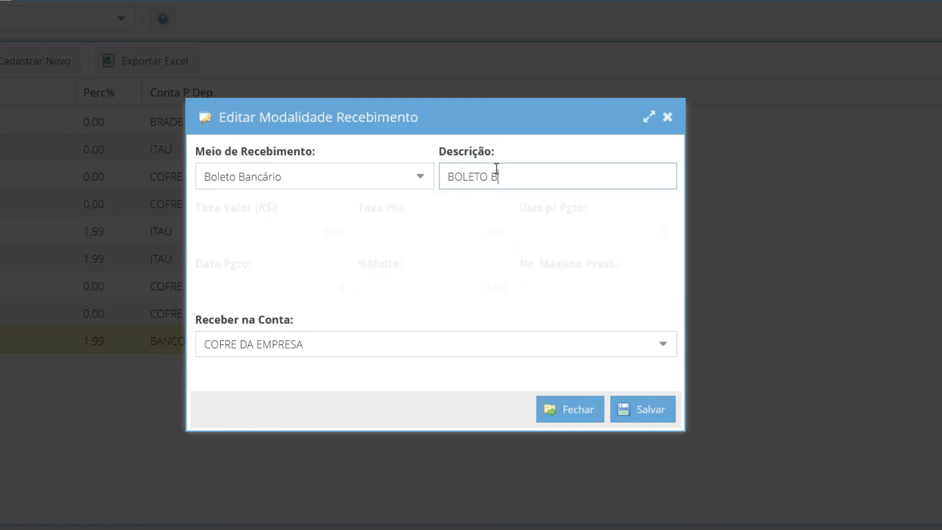
type("ANCO DO BRA")
key("BackSpace")
type("RASIL")
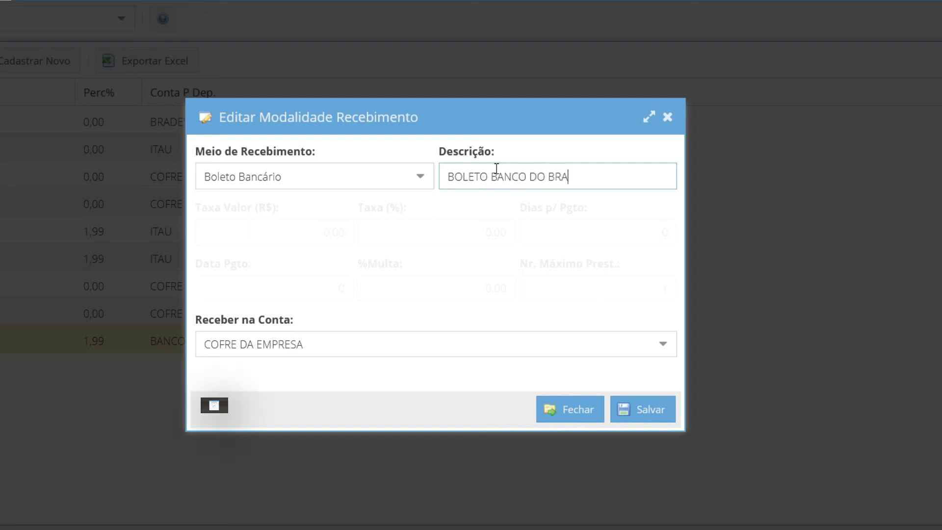
left_click(662, 344)
left_click(304, 317)
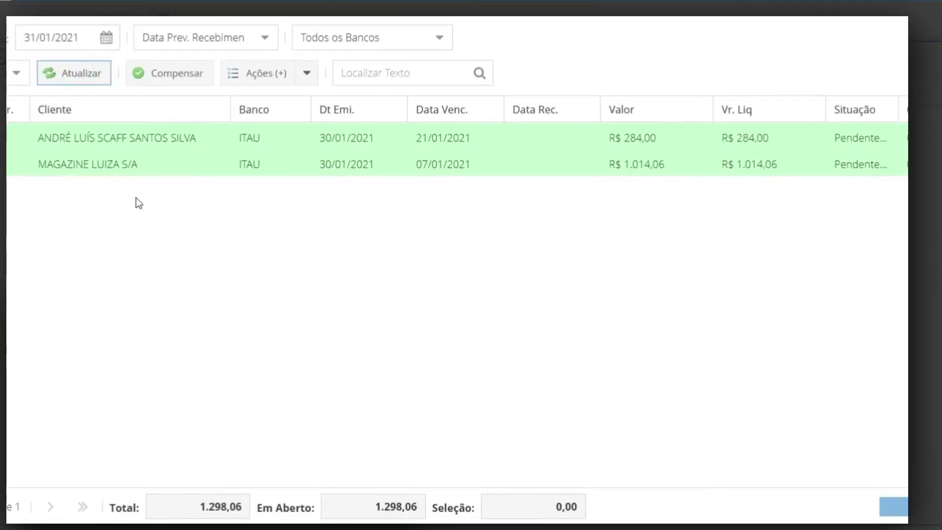
- Open the 1.014,06 receivable's boleto, view its + Detalhes, and scroll its print preview PDF
left_click(130, 174)
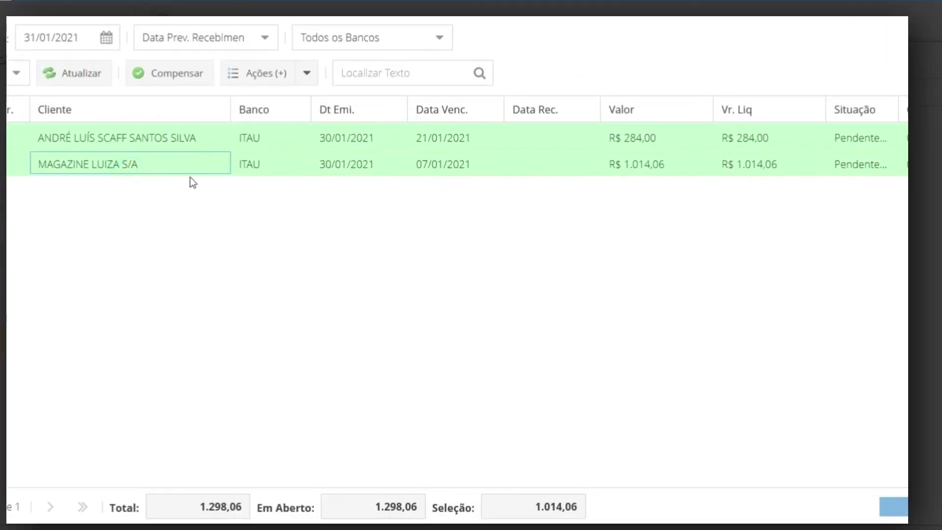
double_click(220, 164)
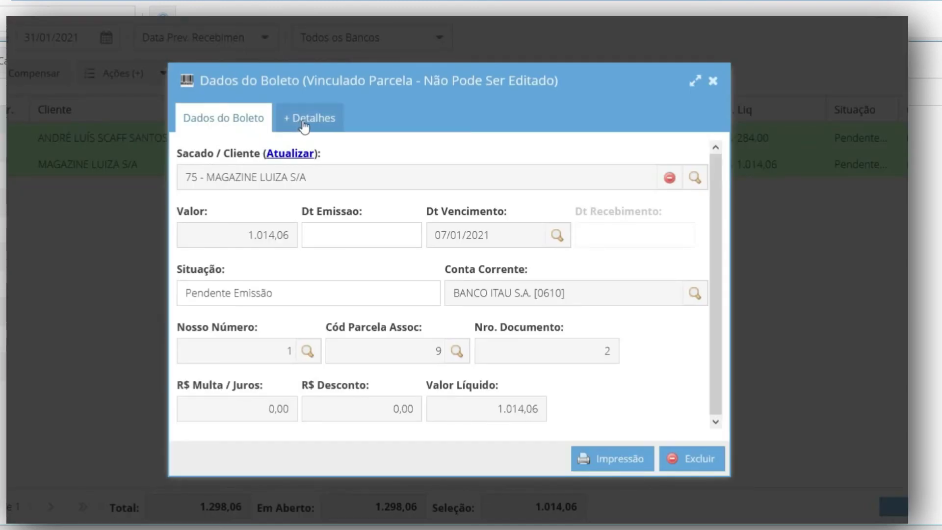
left_click(318, 121)
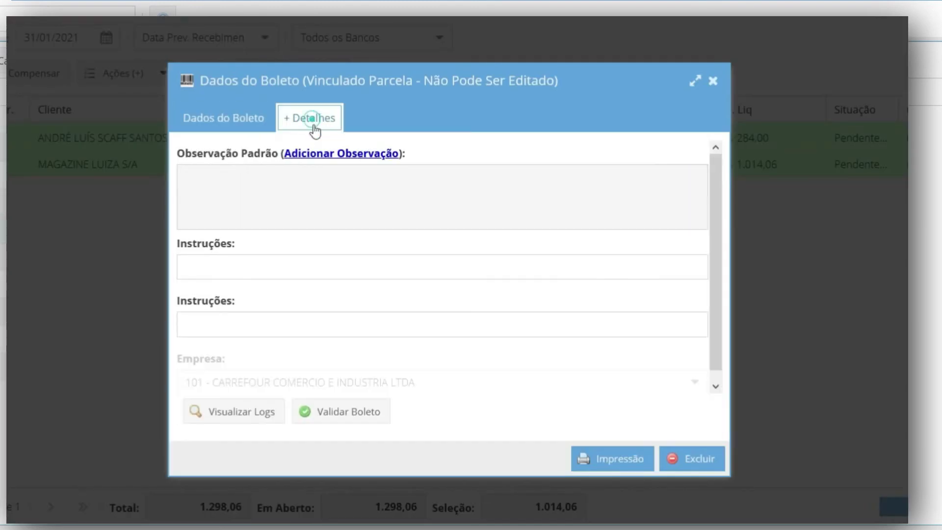
left_click(621, 456)
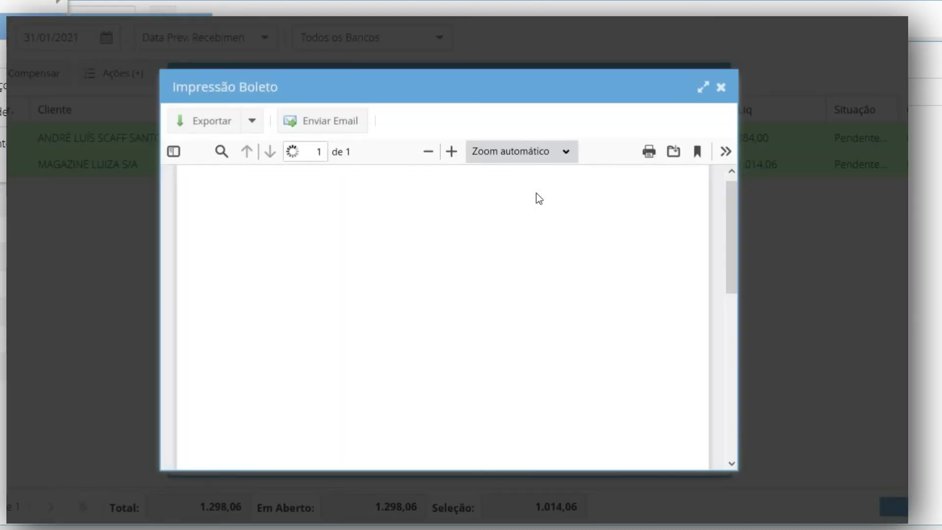
left_click_drag(726, 212, 720, 166)
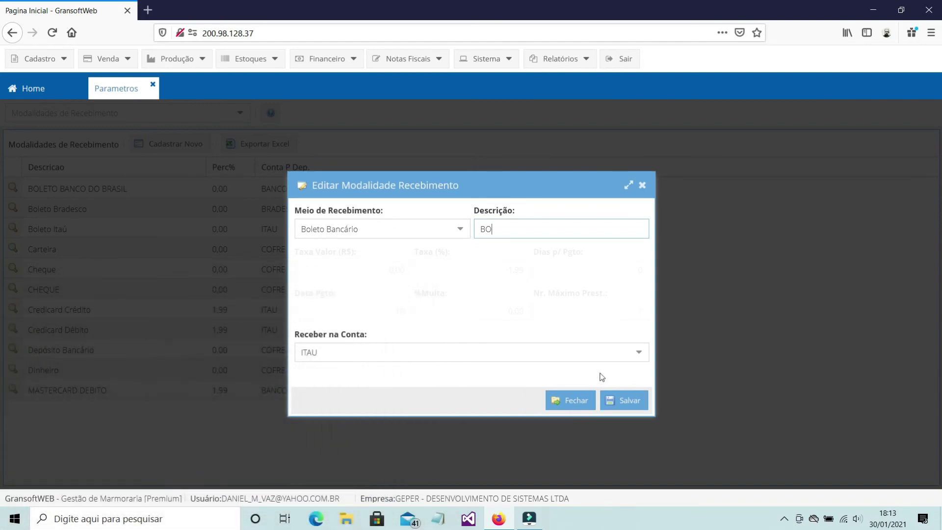
- Switch the receiving account from ITAU to BANCO DO BRASIL CC 3333 and retype the description as 'BOLETO BANCO'
left_click(638, 357)
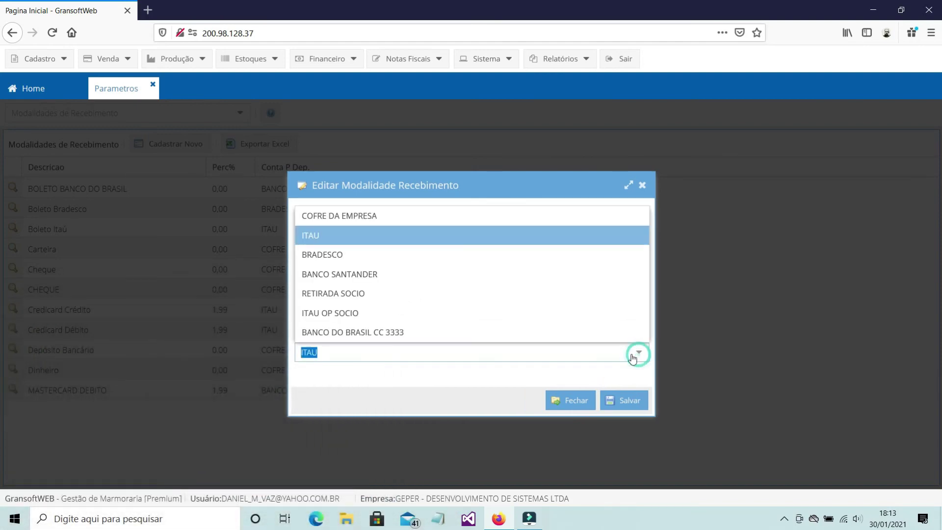
left_click(375, 330)
left_click(518, 230)
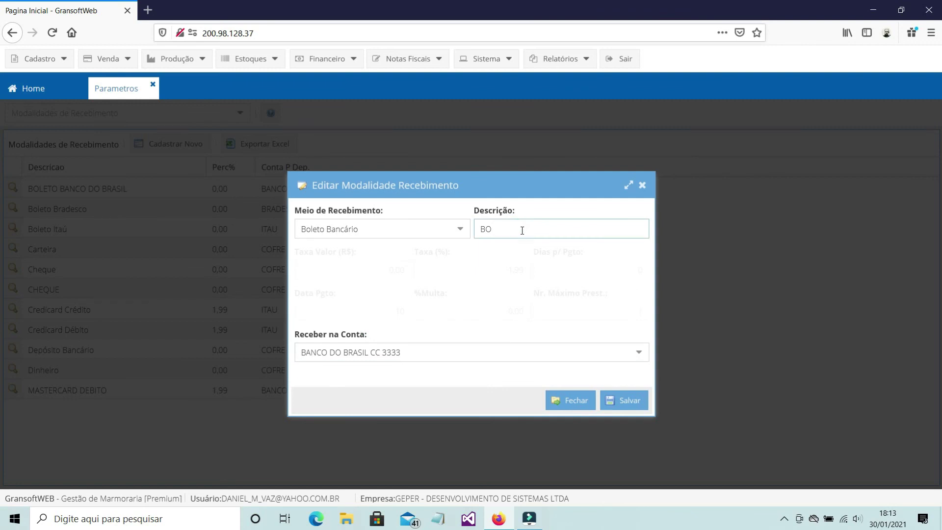
double_click(520, 229)
type("BOLETO BANCO DO BRASIL")
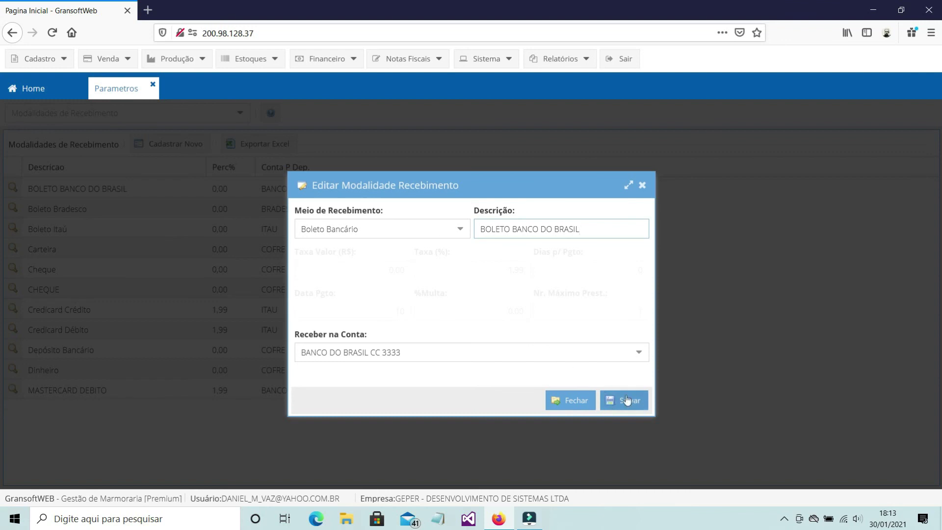
- Reconfirm BANCO DO BRASIL CC 3333 as the receiving account and close the modality editor
left_click(643, 361)
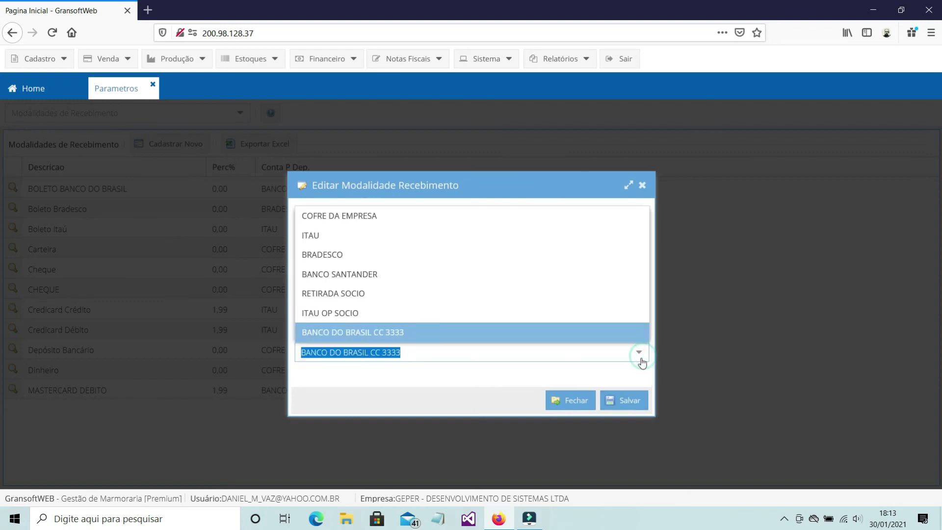
left_click(395, 330)
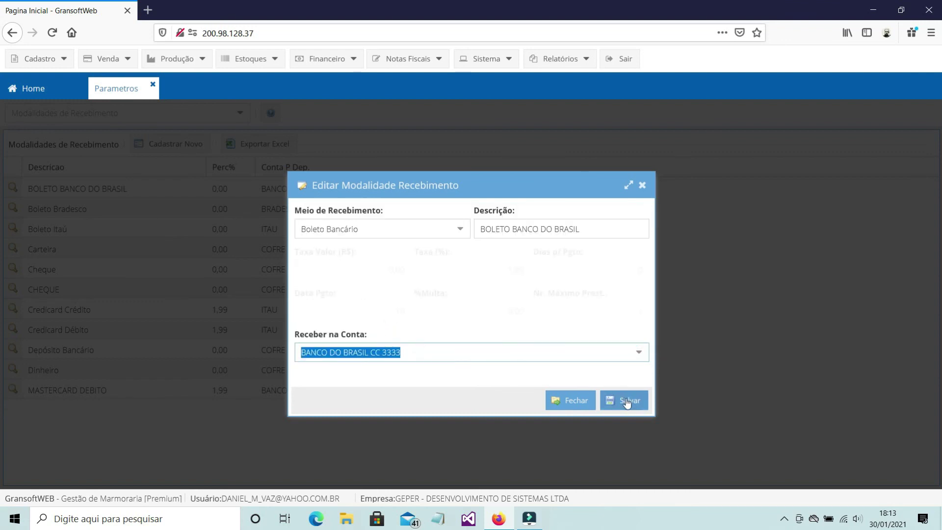
left_click(642, 187)
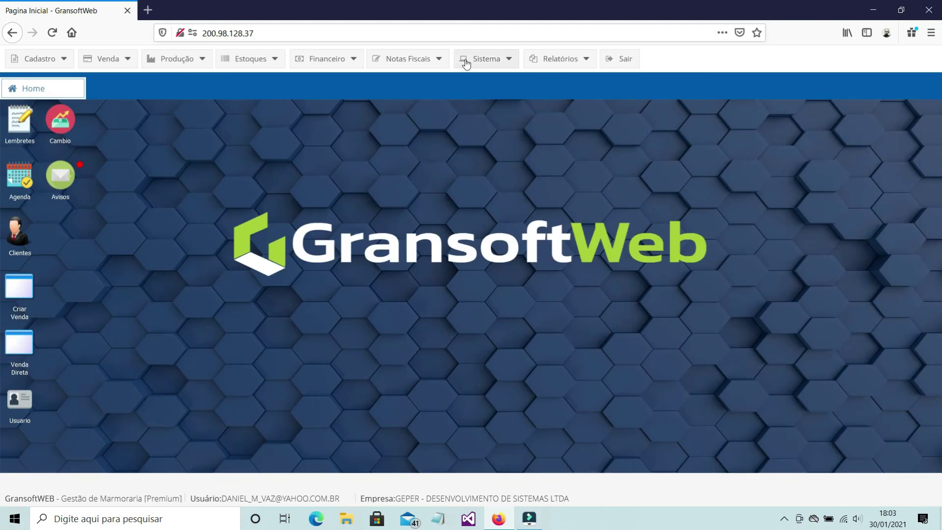
left_click(465, 59)
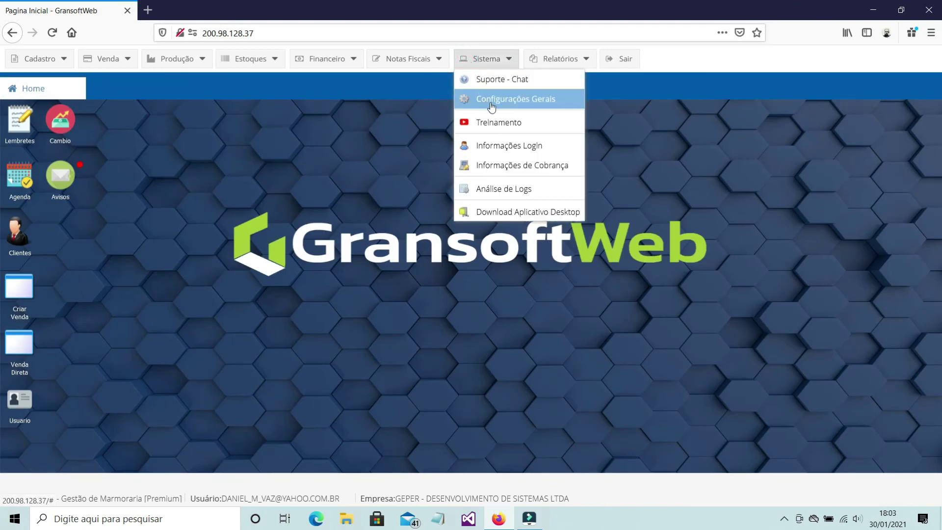
left_click(504, 79)
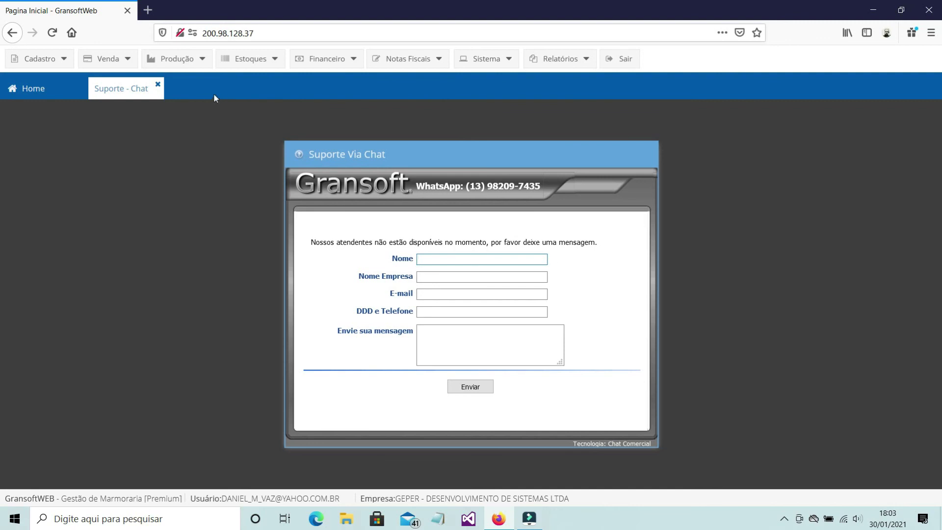
left_click(158, 86)
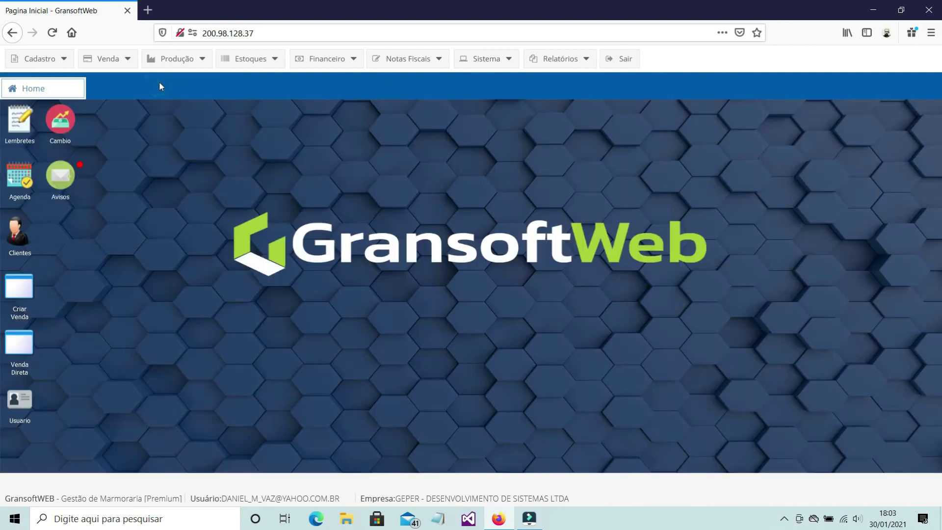